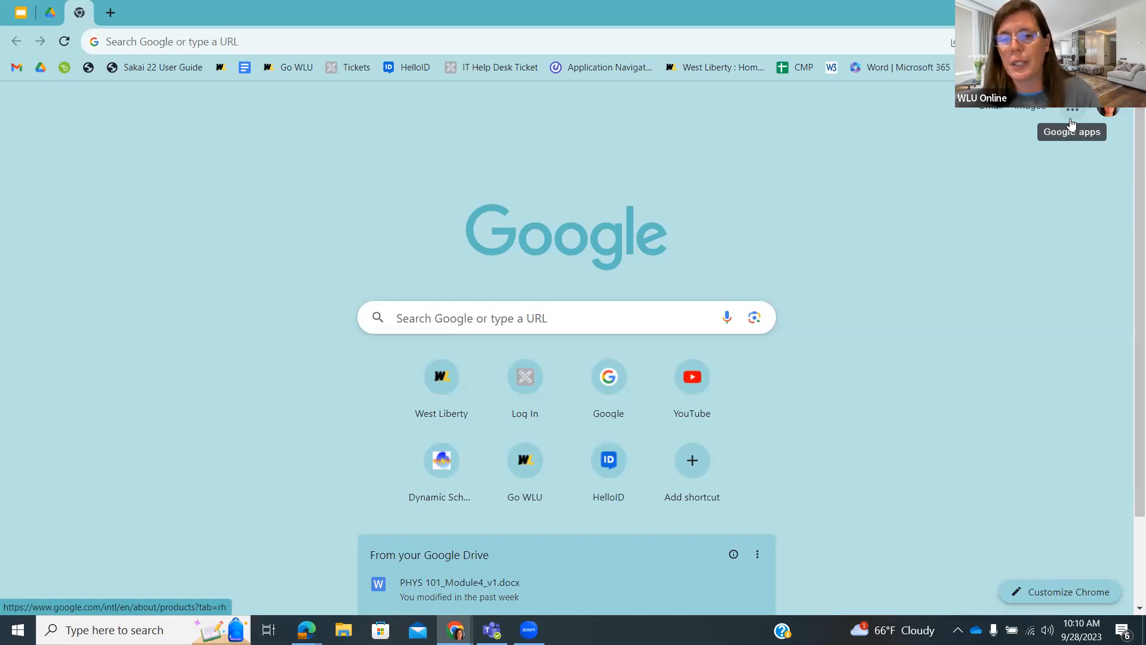
Step: Open Google Forms and create a new blank form
click(1073, 112)
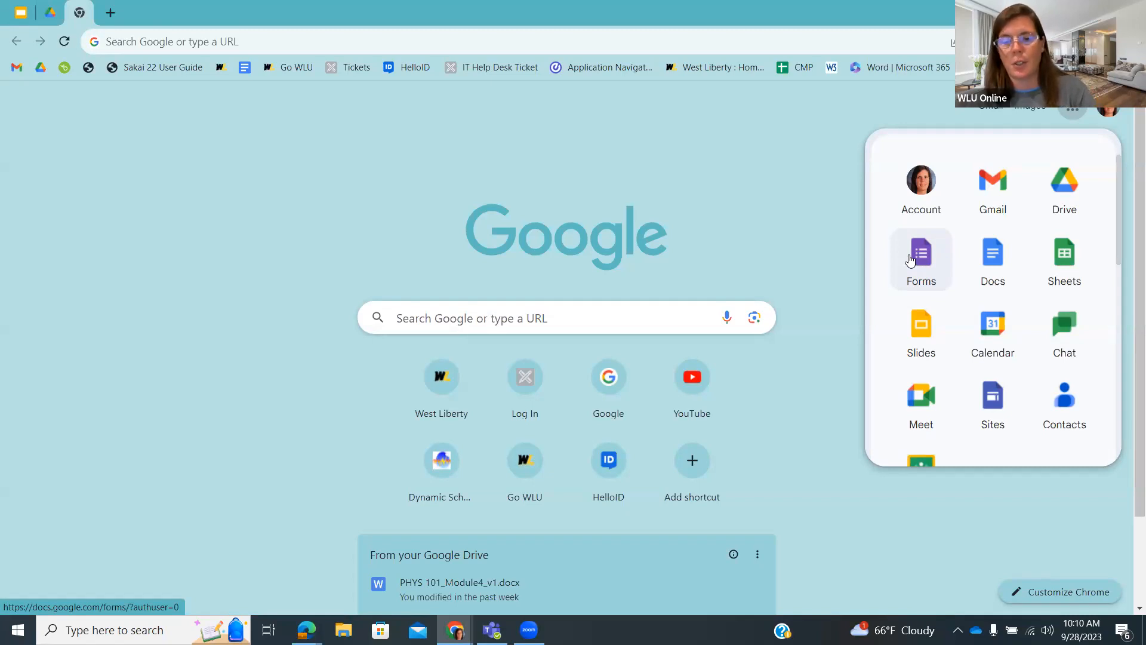
click(909, 259)
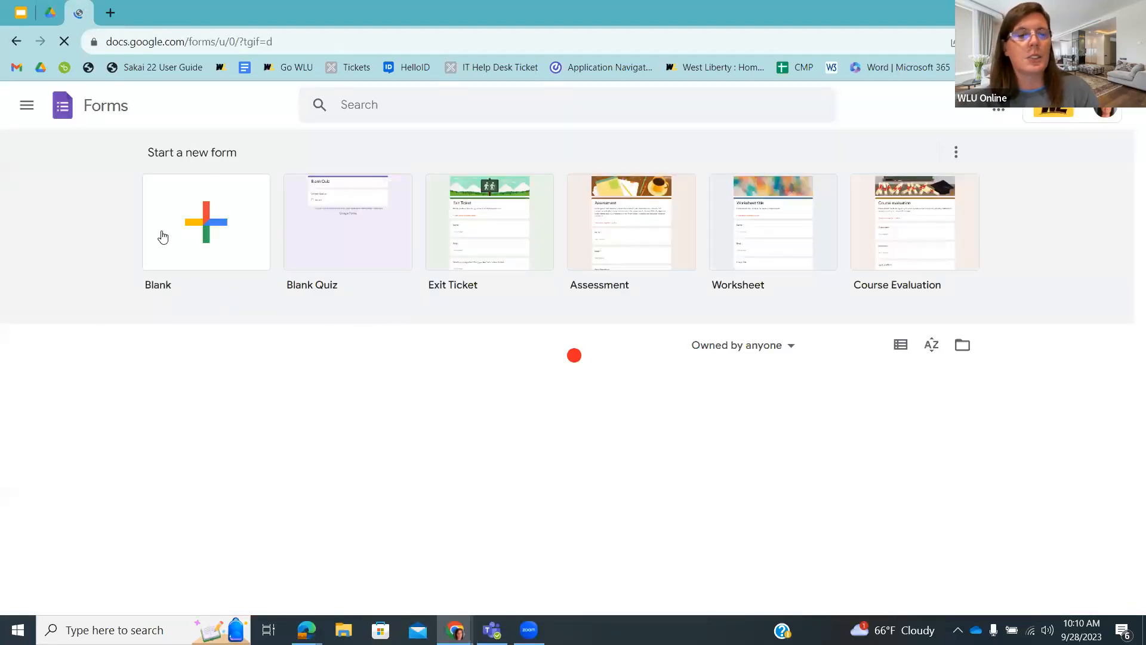
click(210, 224)
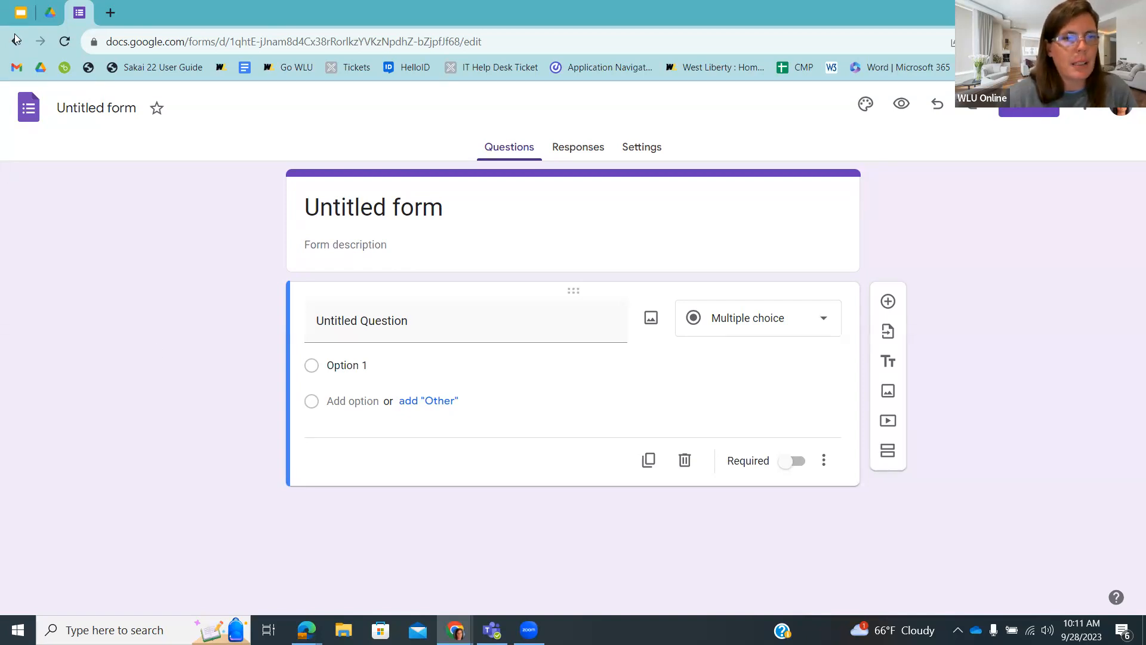
Step: Switch to the presentation, advance to the "How to create a new form" slide, and return to the blank form
click(21, 13)
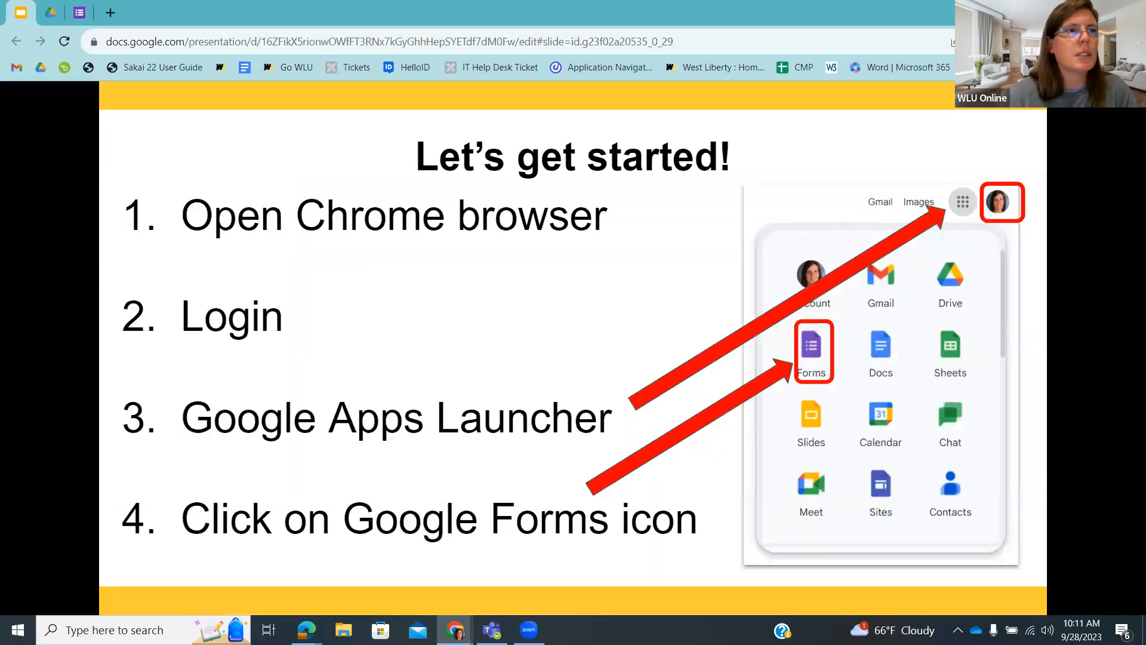
key(Right)
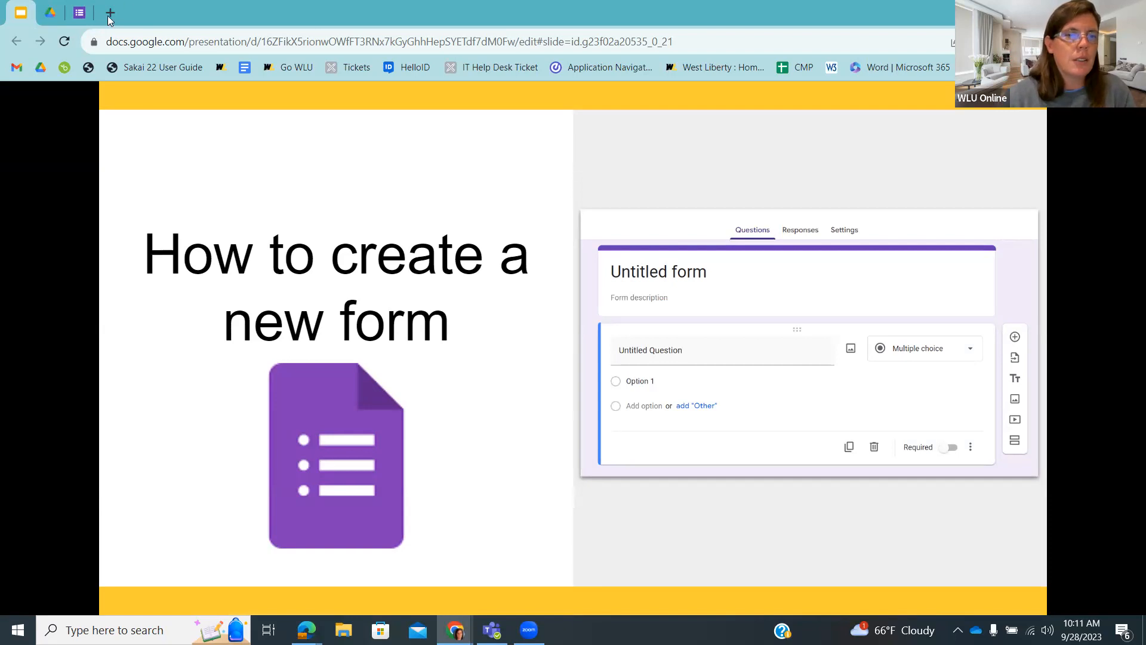
click(84, 13)
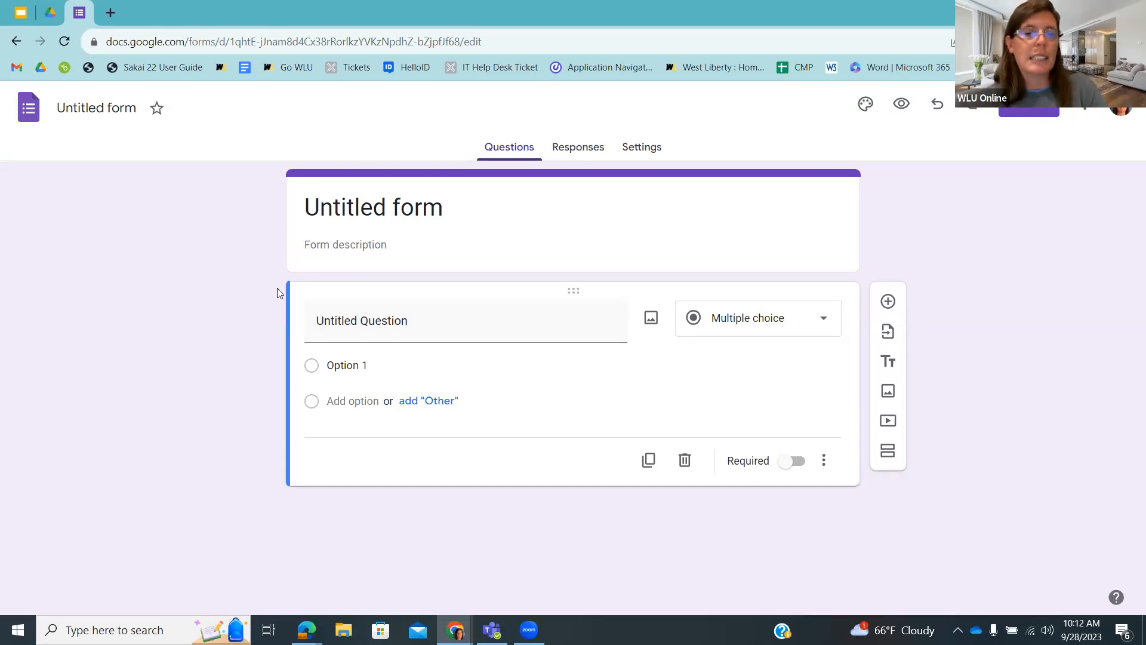
Step: Title the form "Example" and apply the same name to the form's file
click(445, 208)
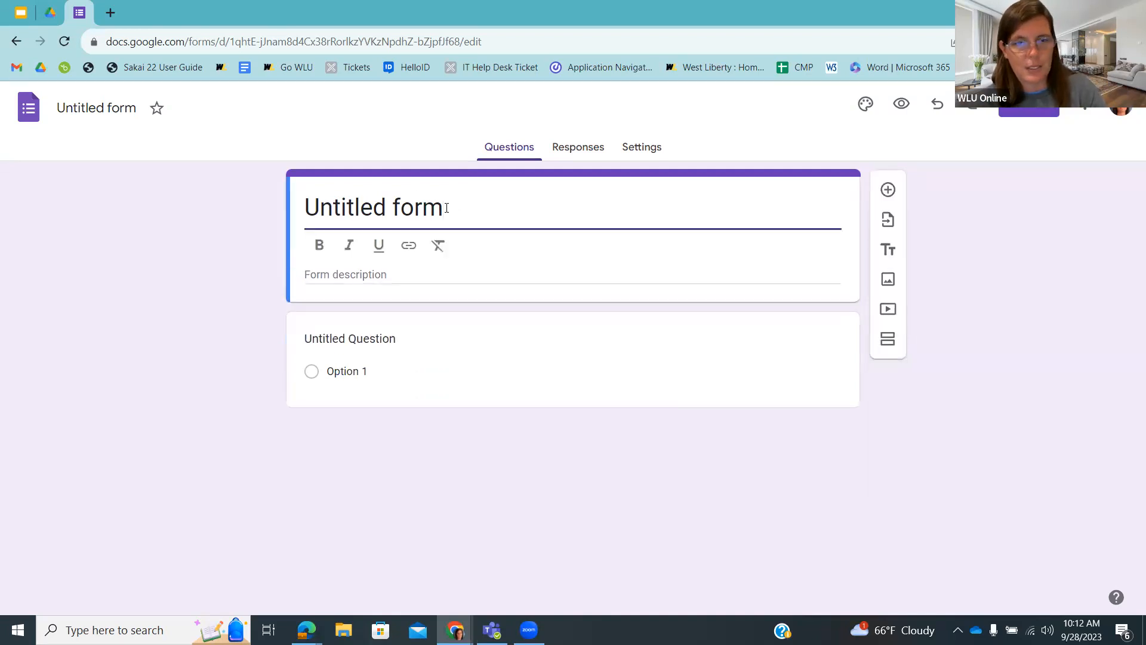
drag(444, 207, 302, 210)
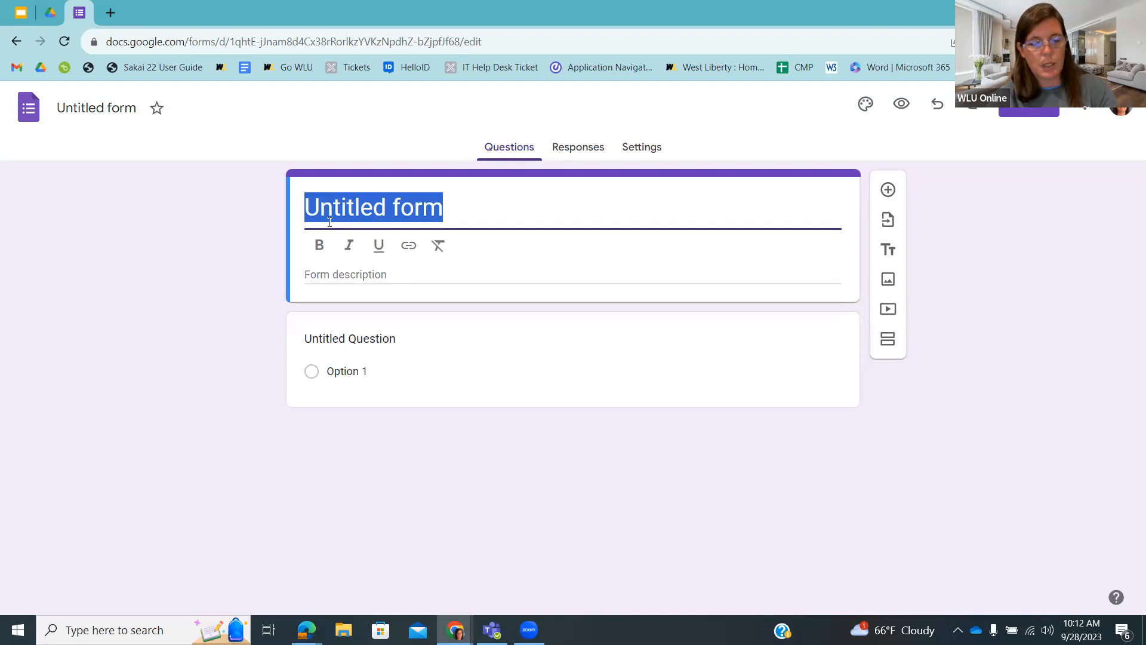
text(Example)
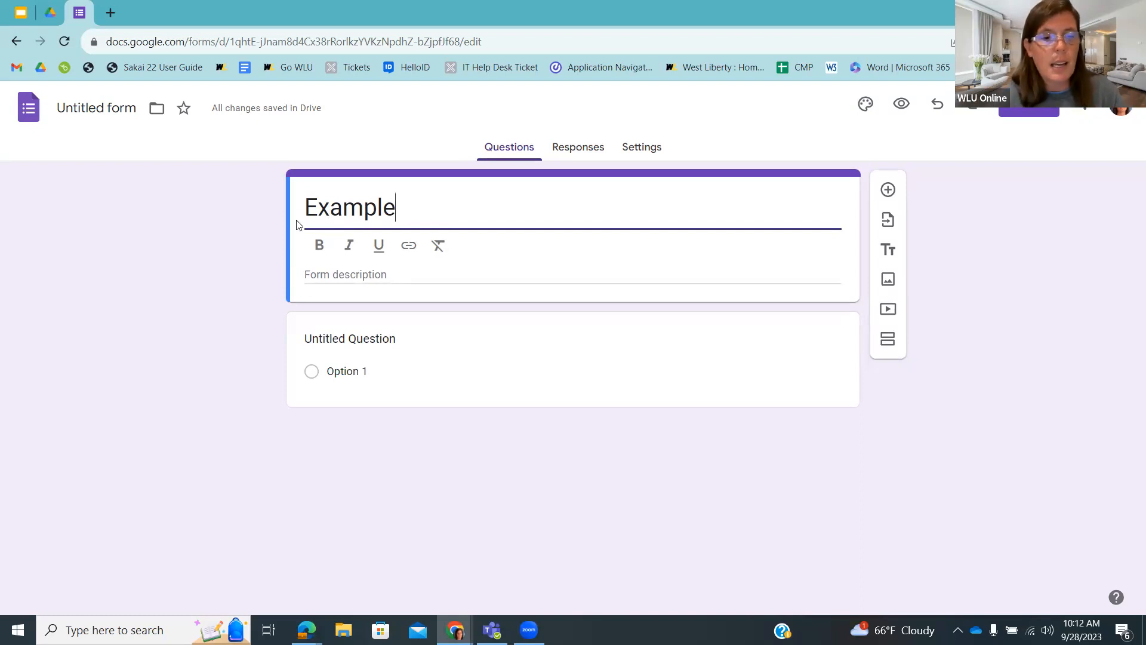
click(259, 195)
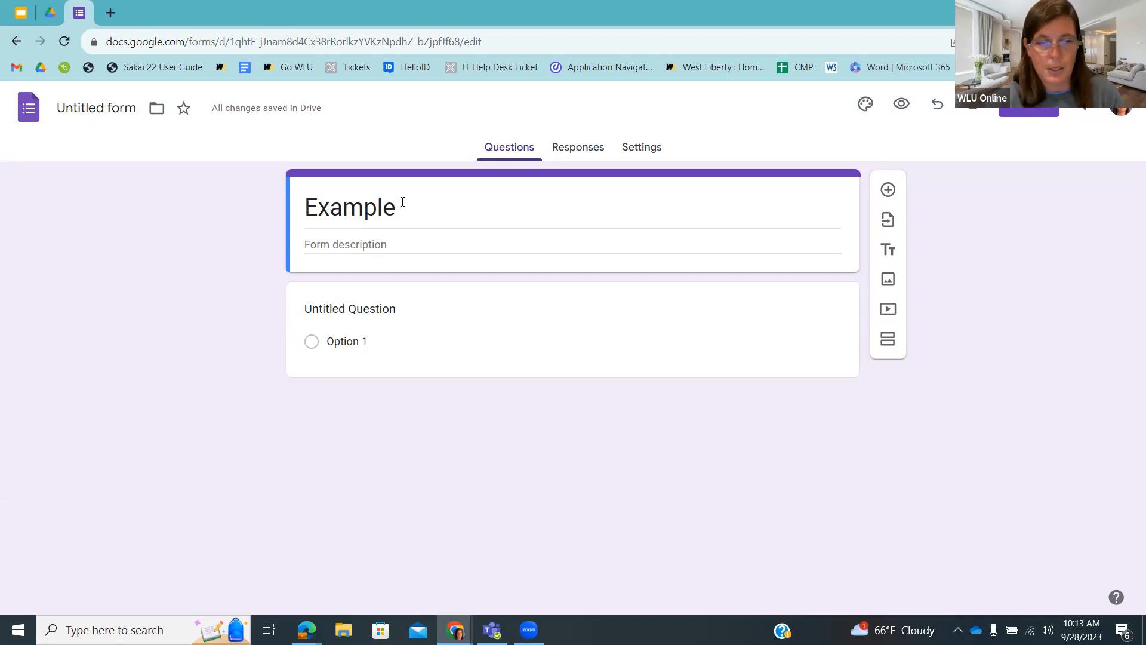
click(62, 106)
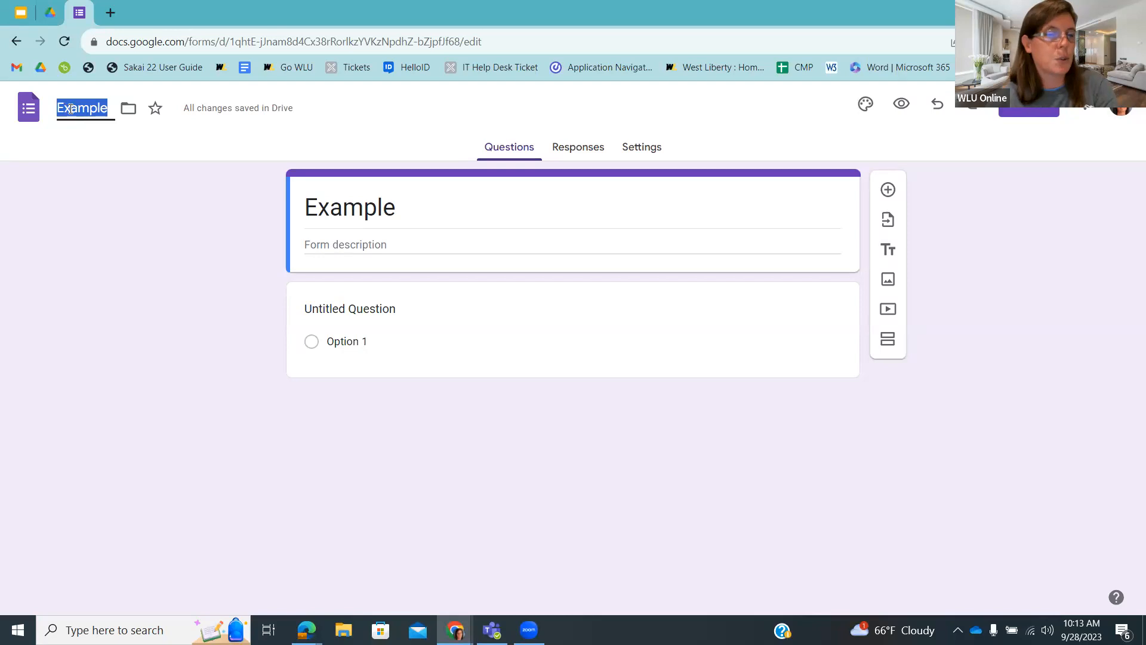
click(85, 142)
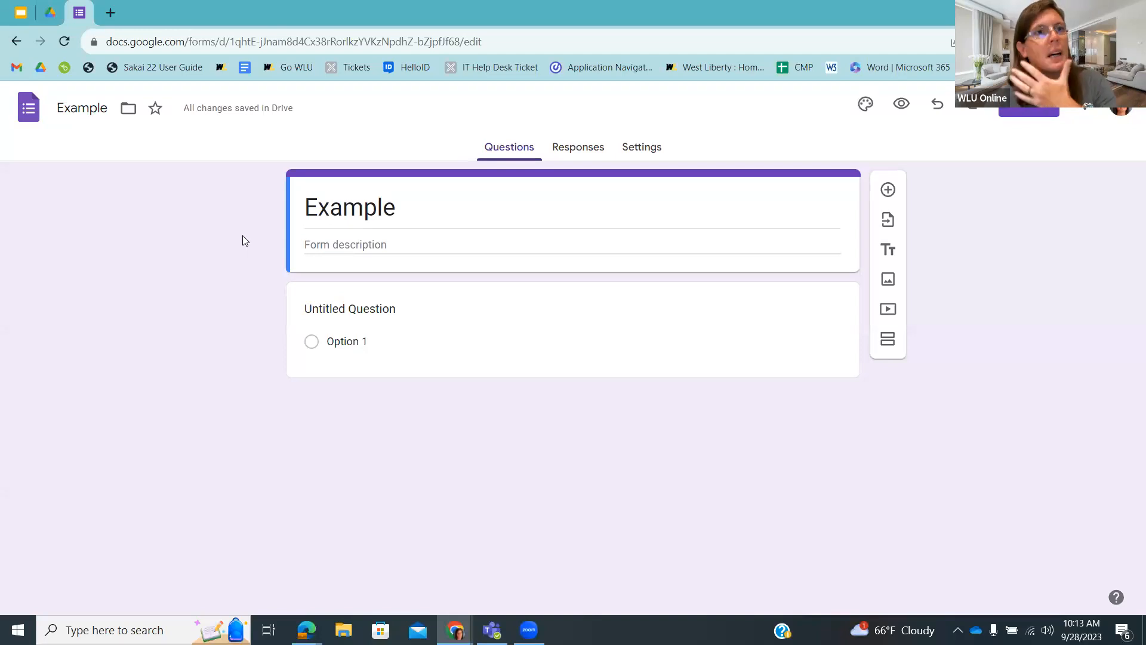
Step: Enter "Please fill out." as the form description
click(306, 243)
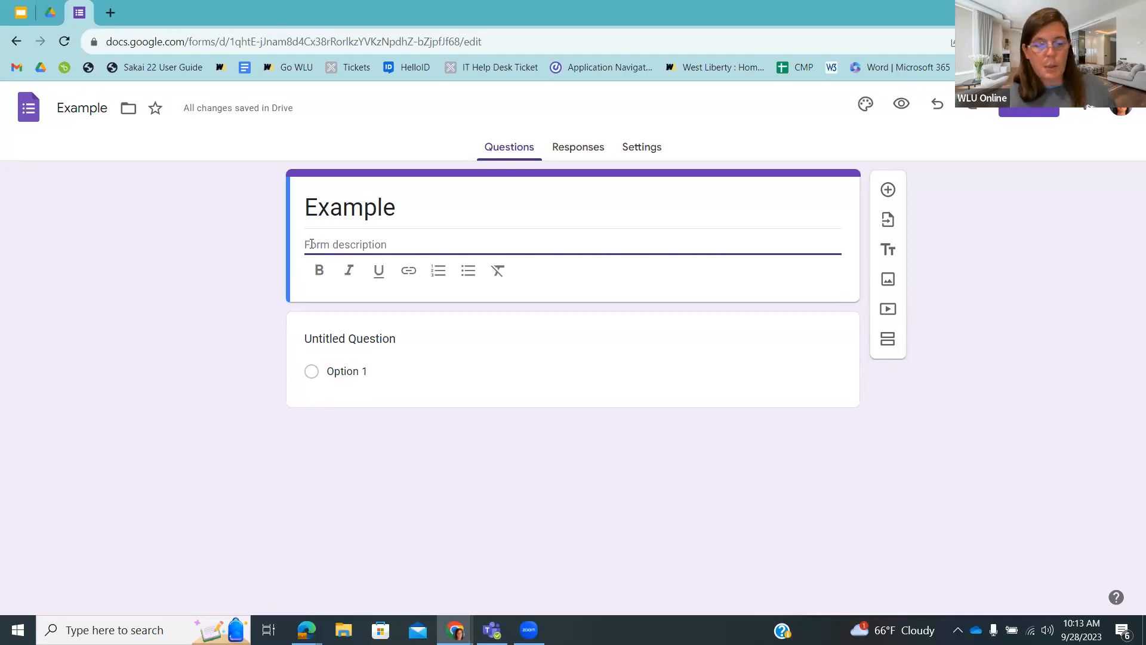
text(P)
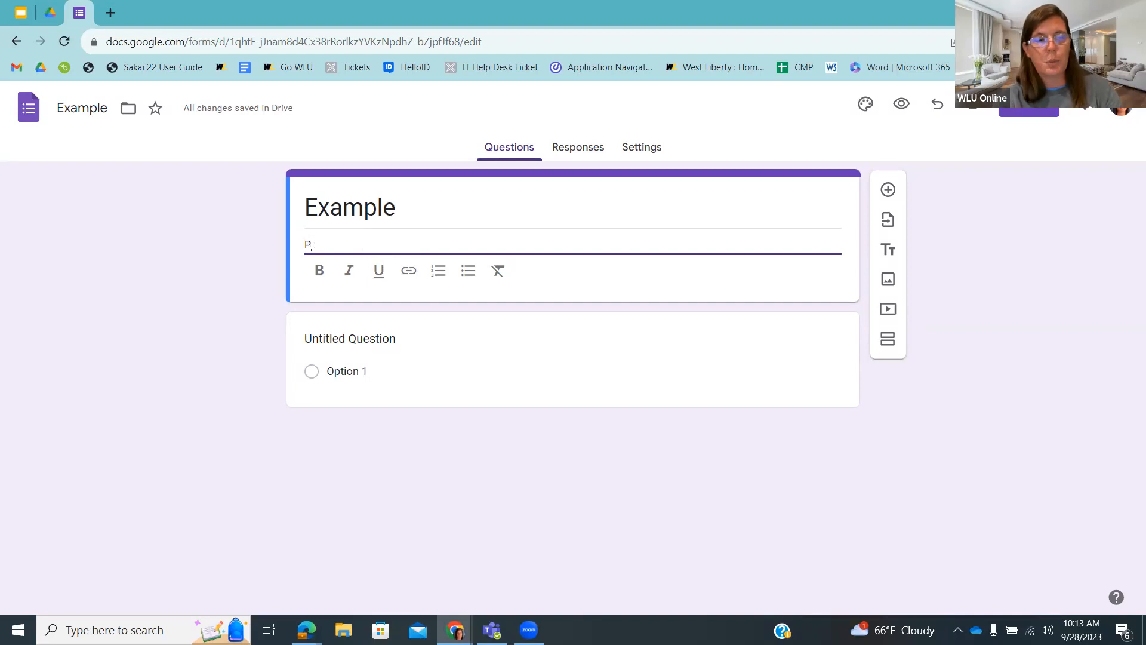
text(lease fill out.)
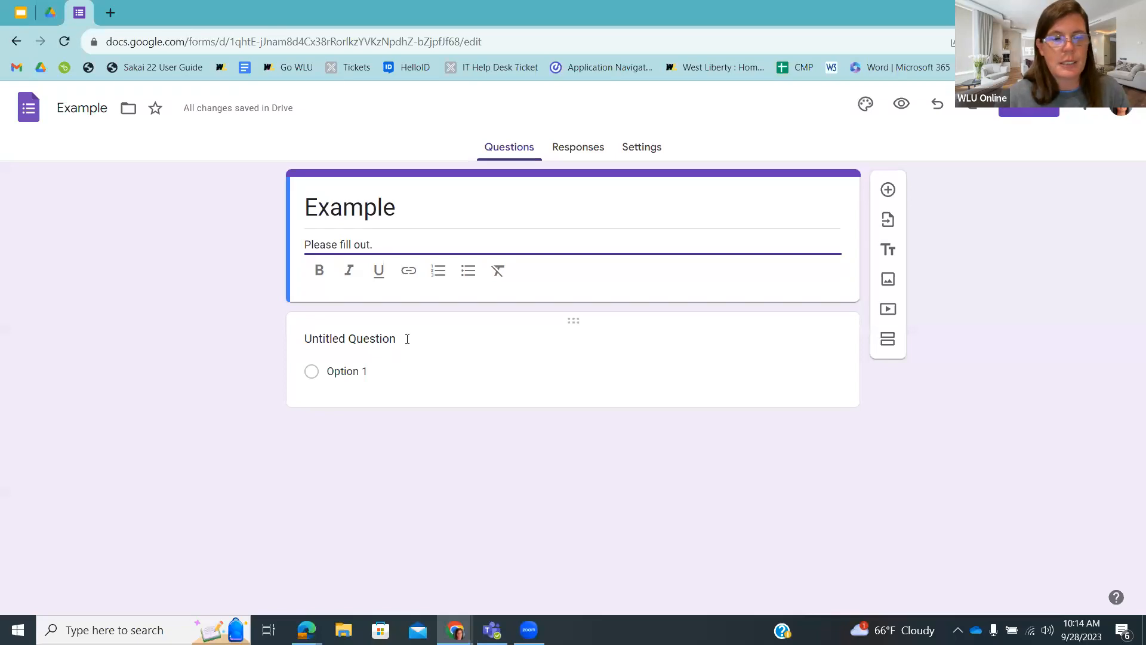
Step: Set the text of the first, untitled question to "What is your favorite season?"
click(407, 338)
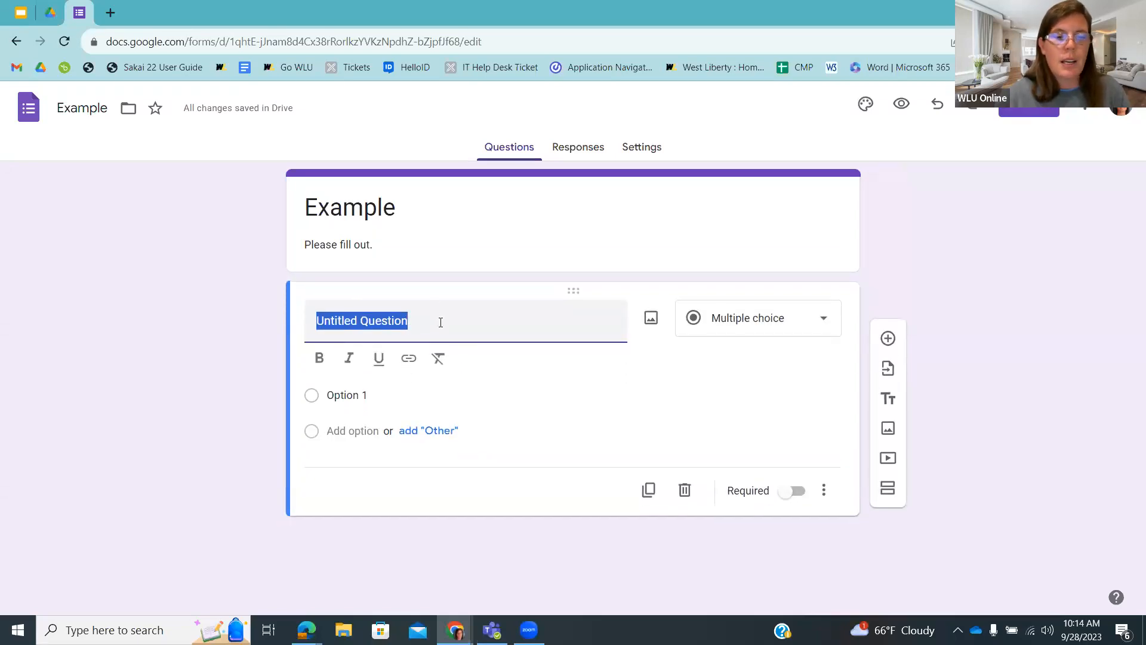
click(249, 307)
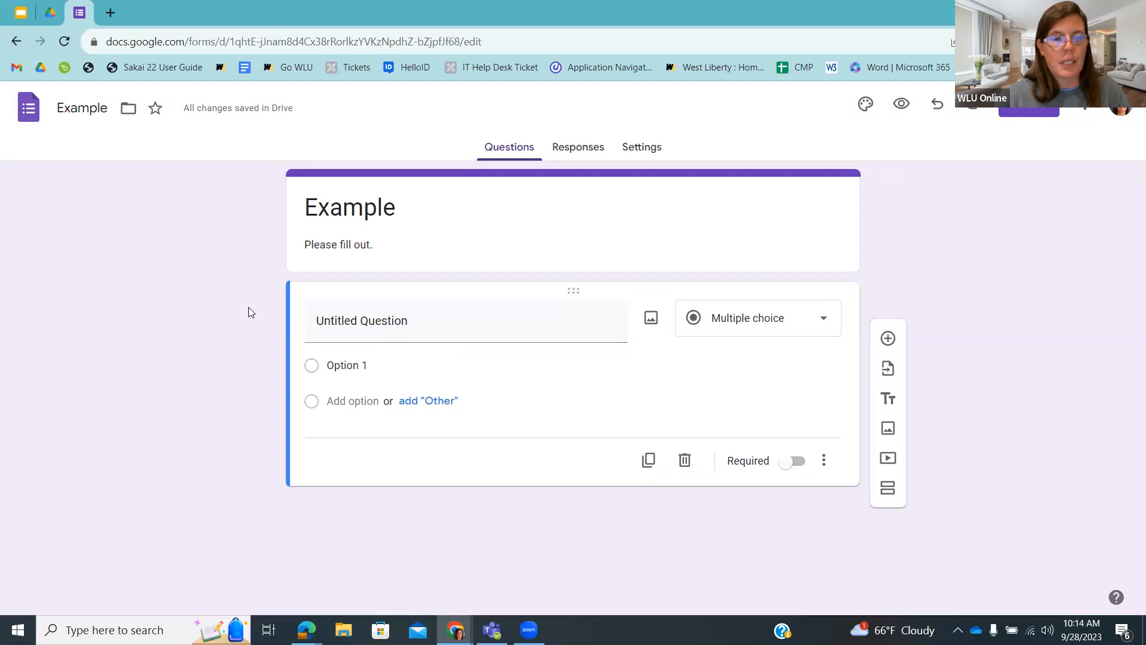
click(426, 322)
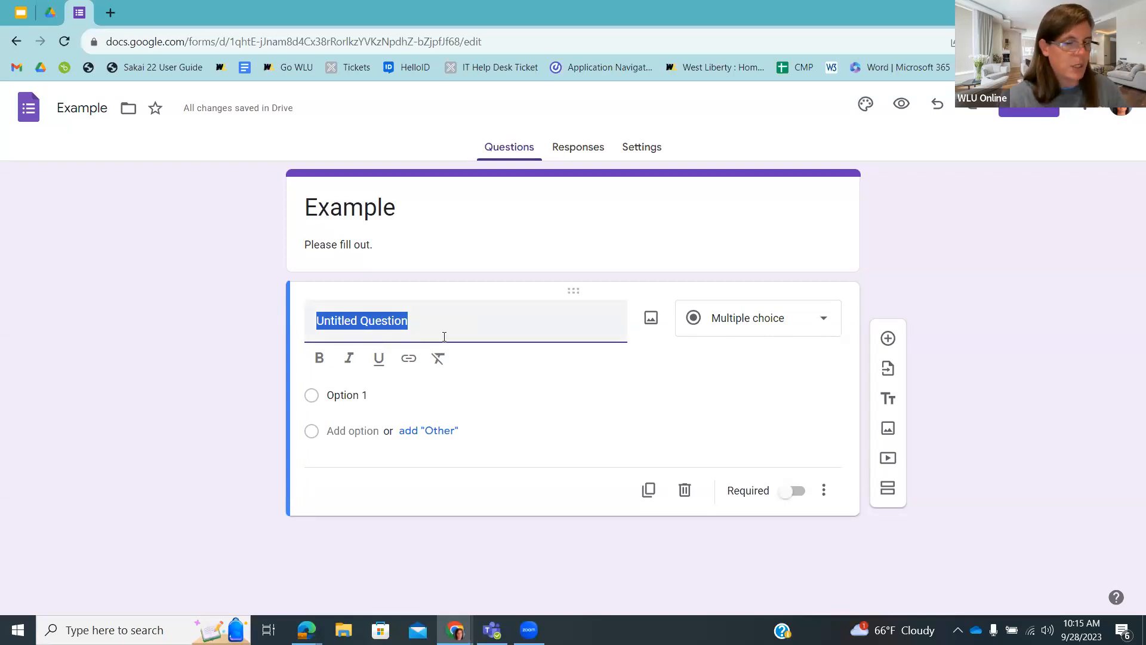
text(What)
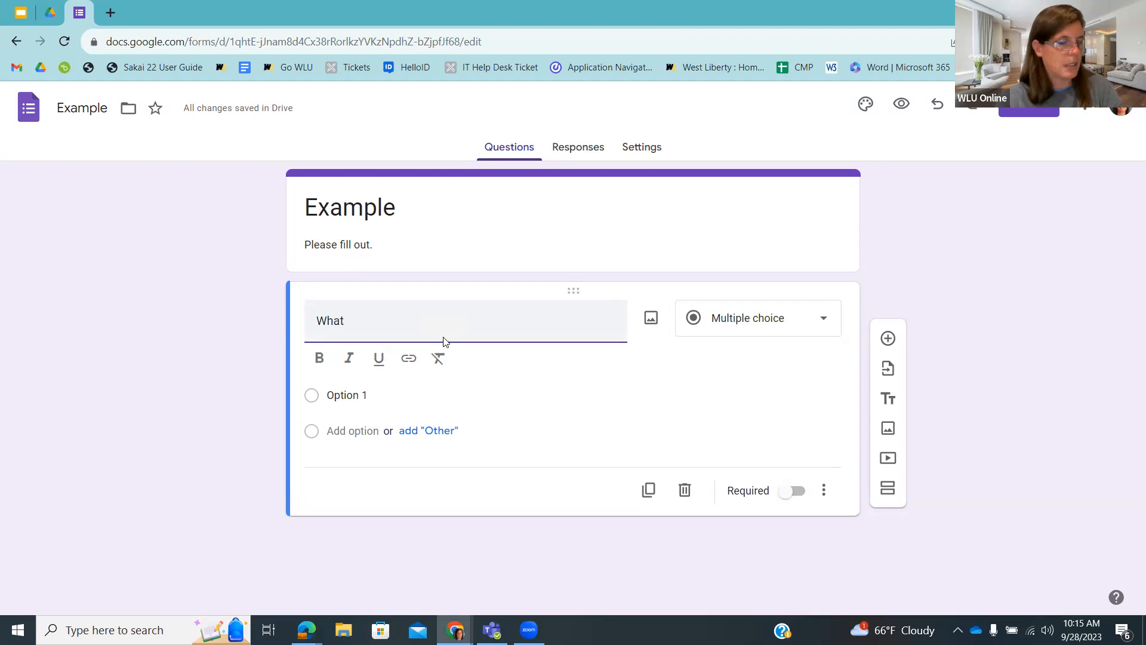
text( is your fav)
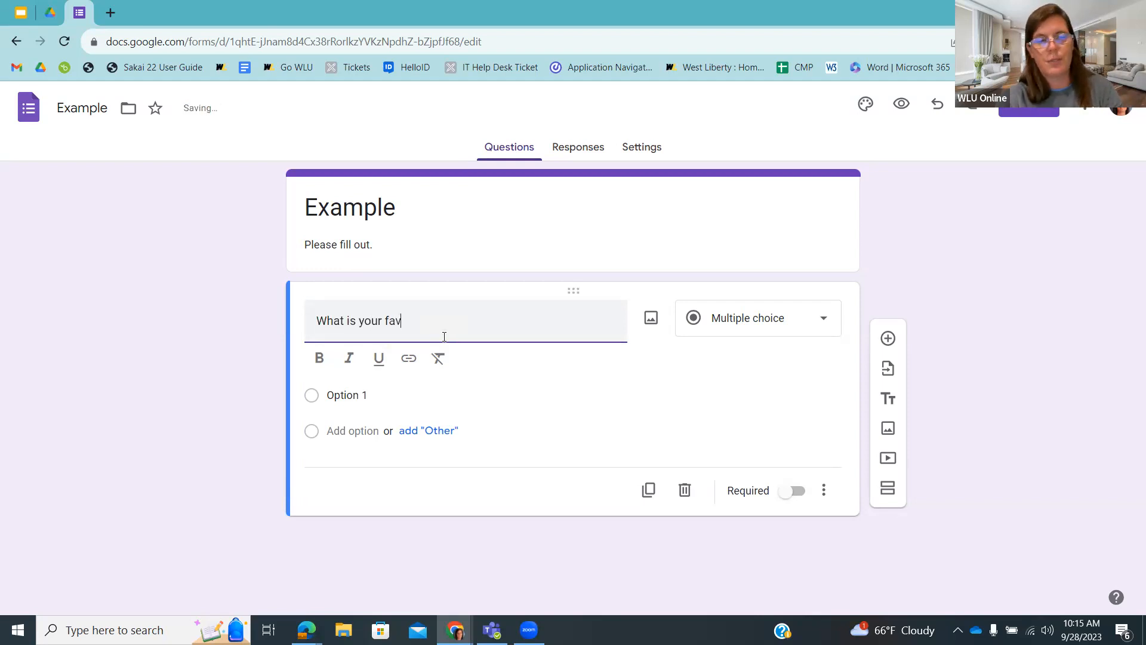
text(orite season?)
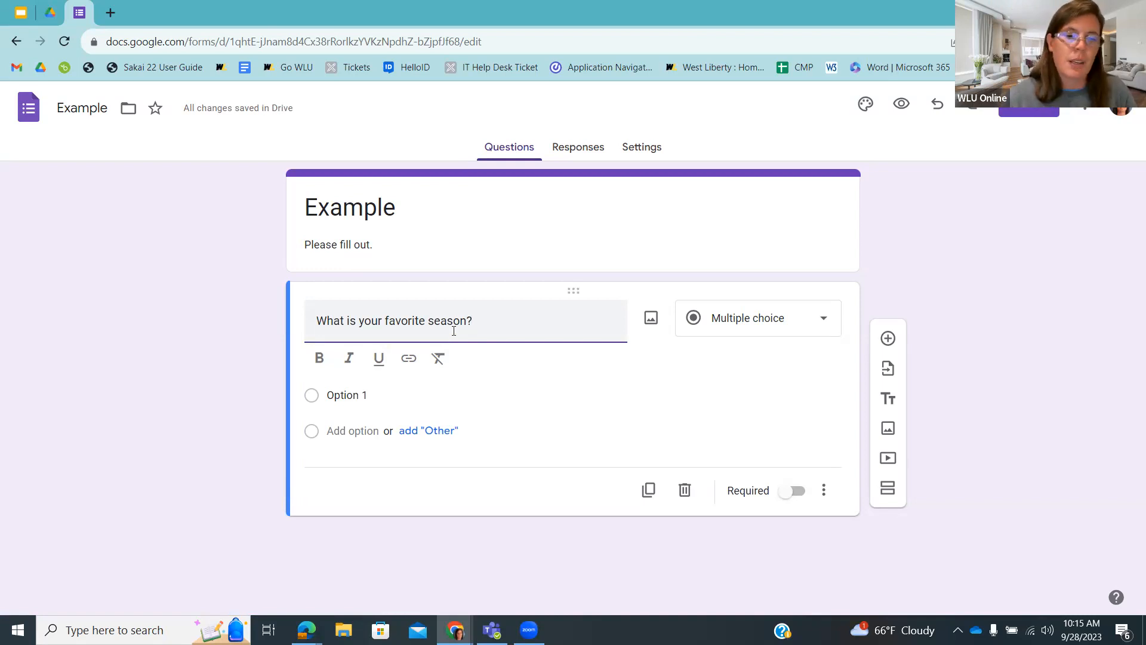
Step: Fill in the season question's answer options as Spring, Summer, Fall and Winter
click(351, 396)
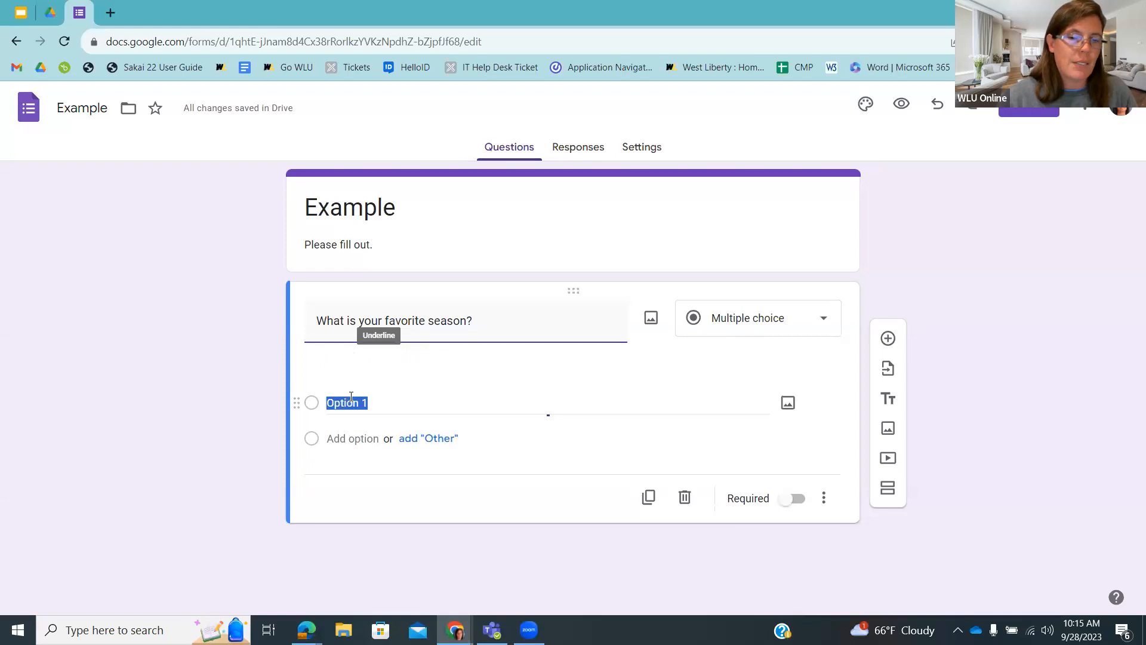
text(Spring)
click(352, 402)
text(Summer)
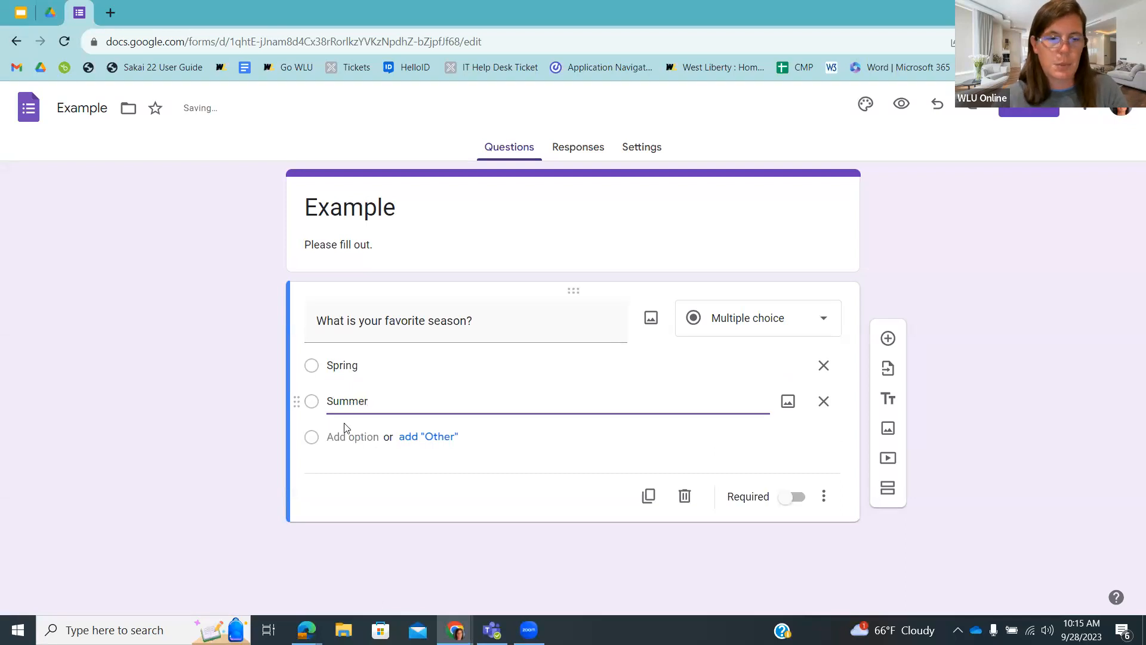
click(347, 436)
text(Fall)
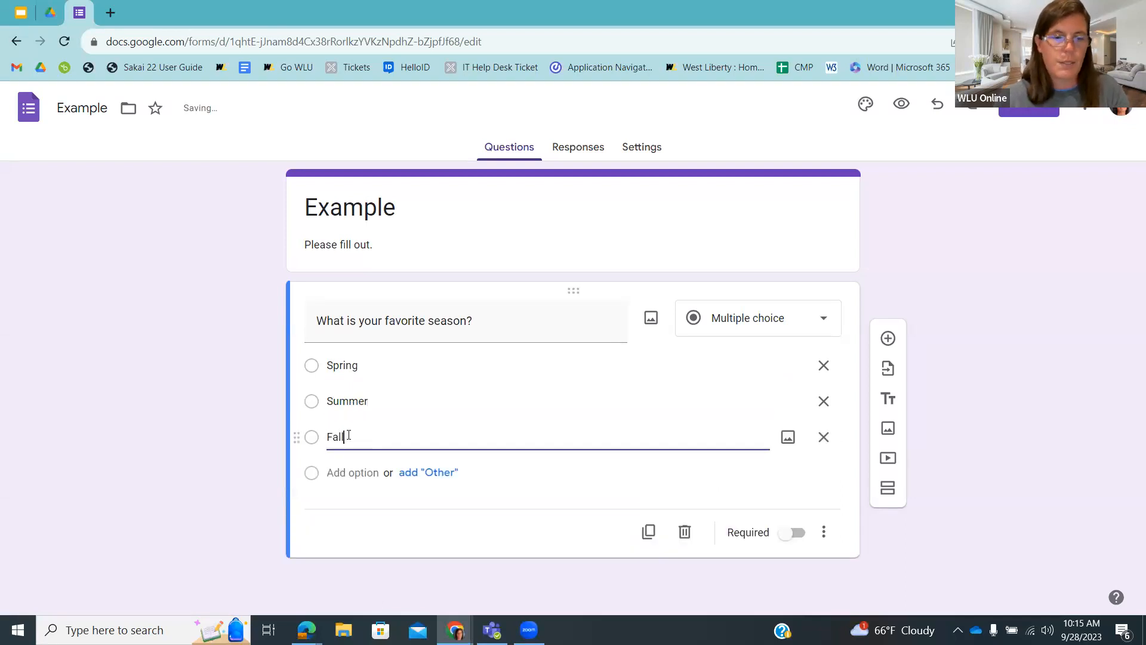
click(348, 472)
text(Winter)
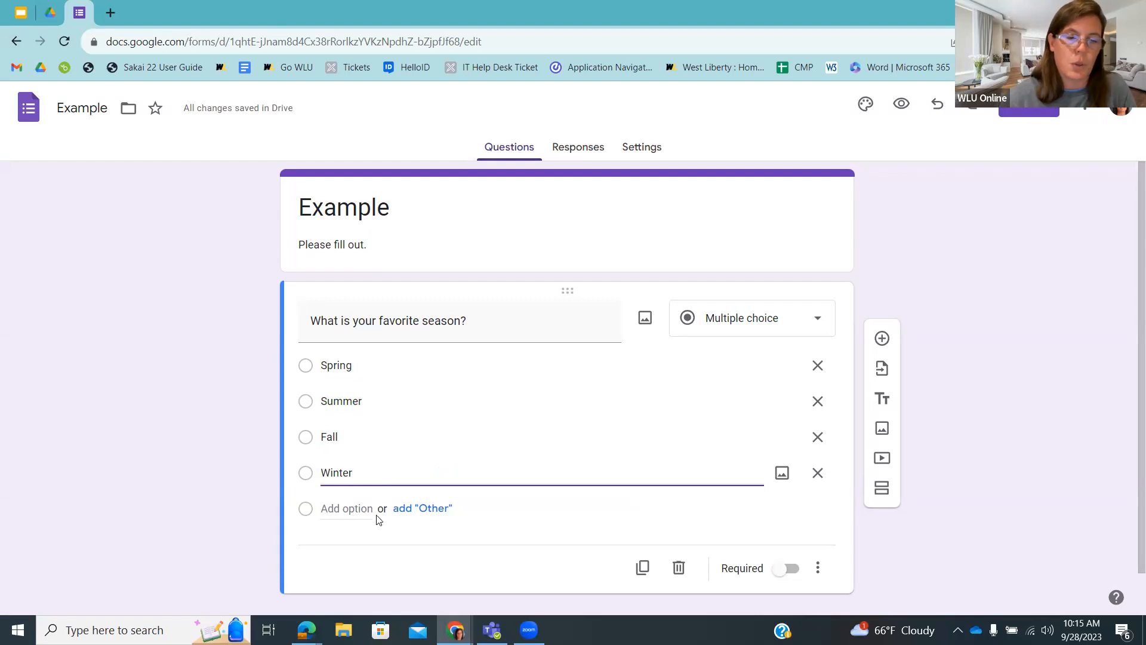
Step: Add a fifth answer option to the season question and remove it again
click(328, 506)
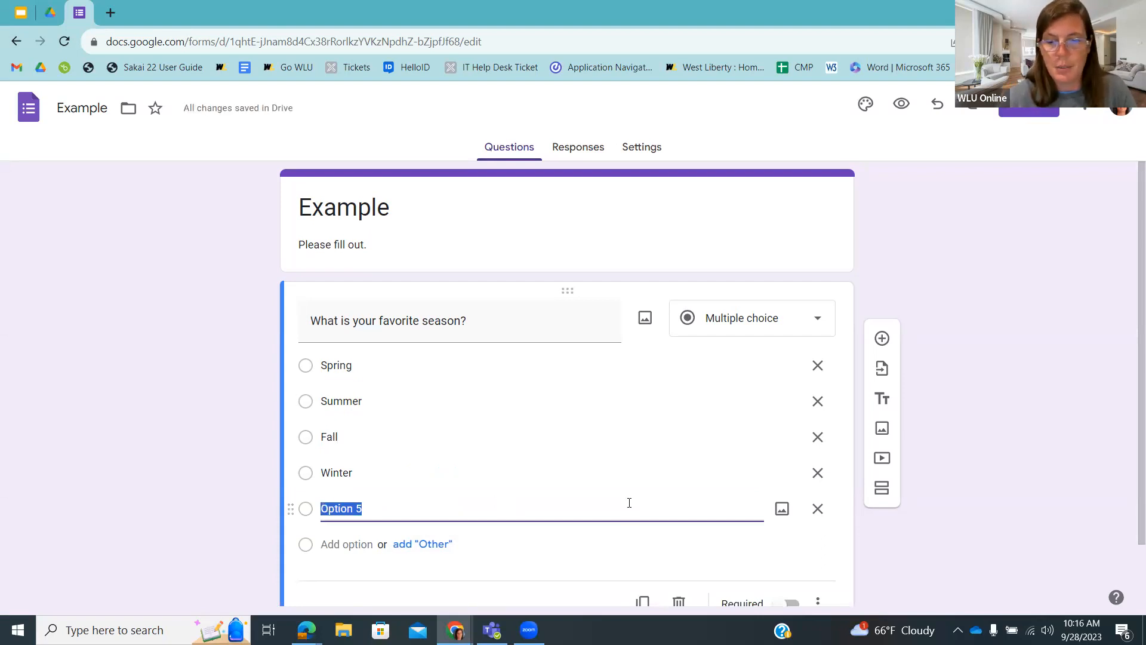
click(818, 510)
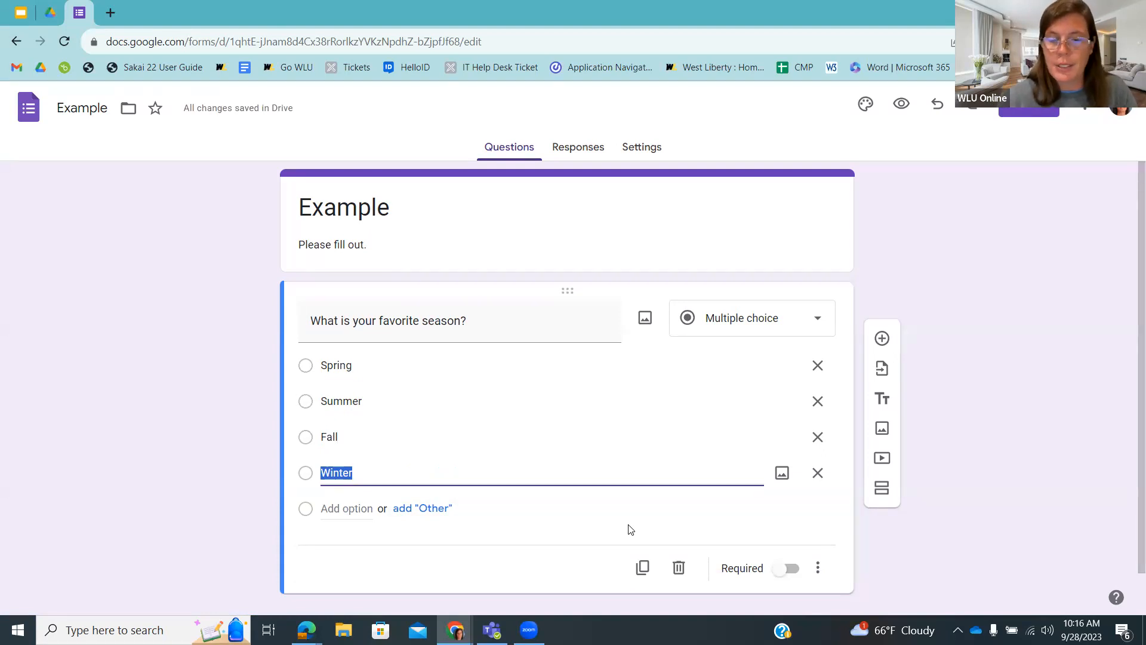
Step: Check the image sources offered for the season question without inserting any, and make the question required
click(645, 325)
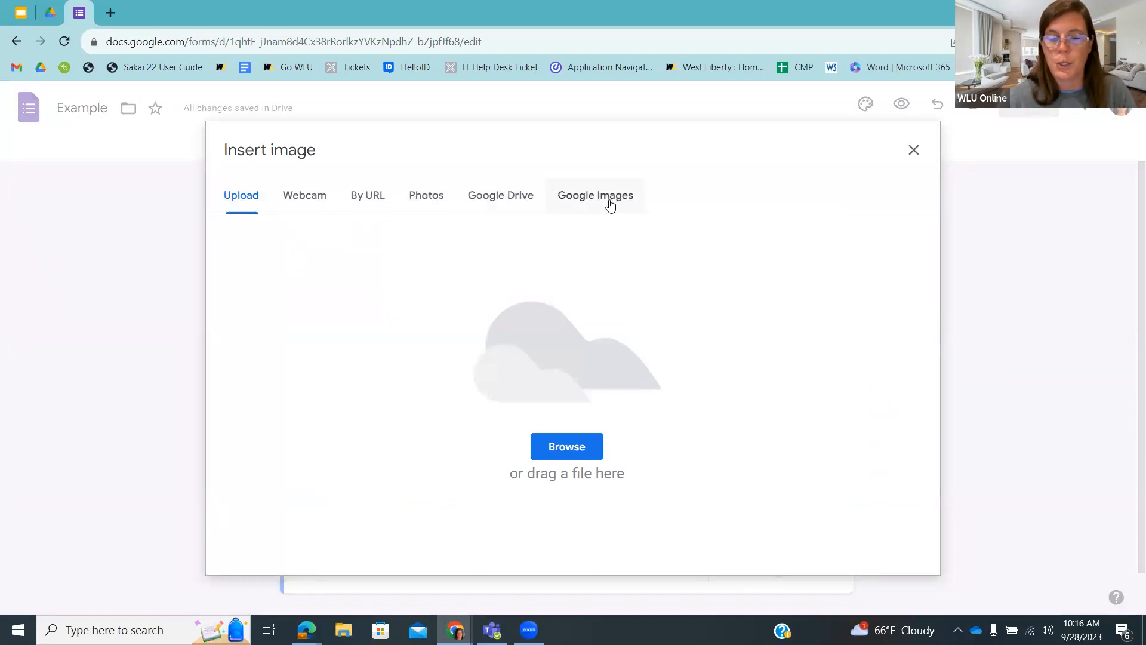
click(914, 150)
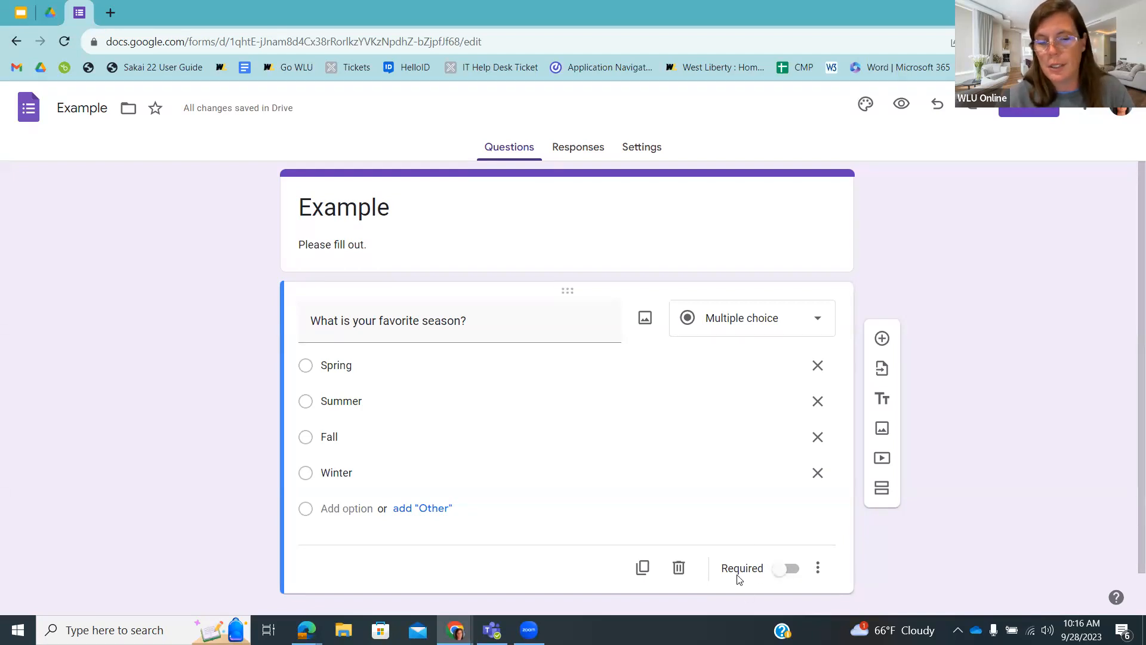
click(792, 570)
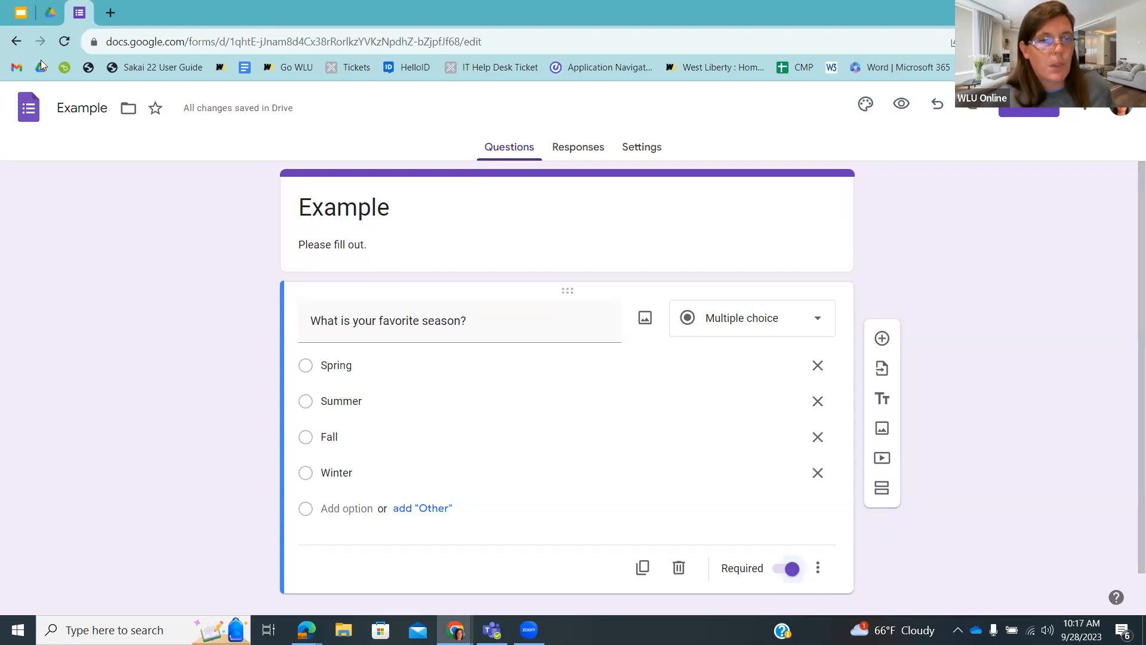
Step: Switch to the presentation and advance to the "Now it's your turn!" slide
click(21, 13)
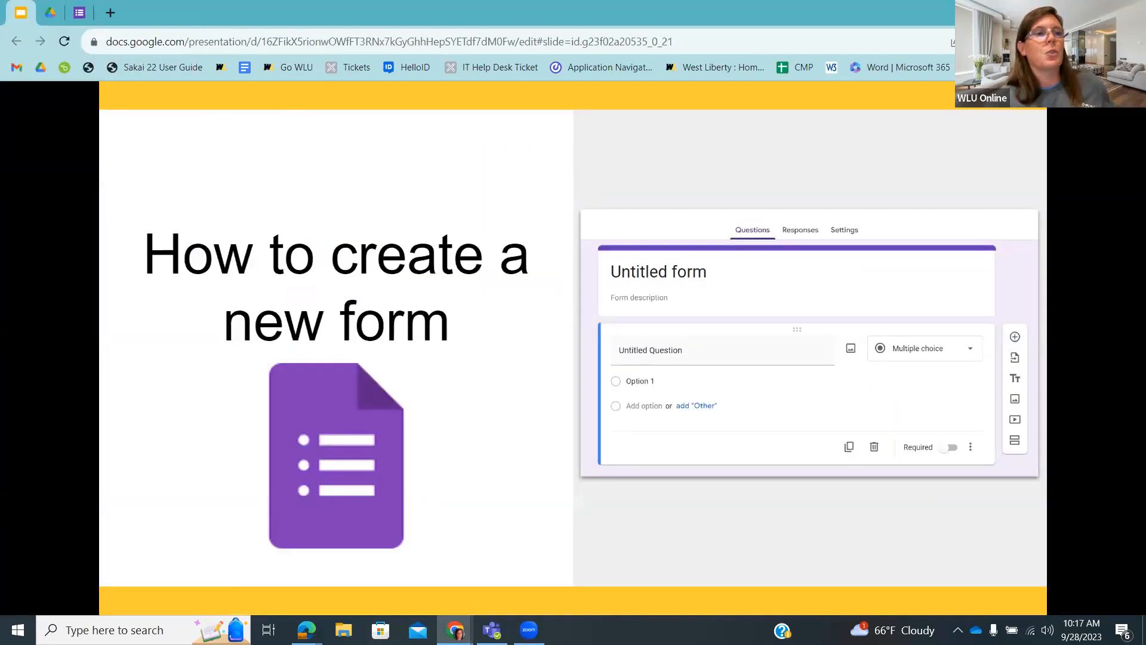
key(Right)
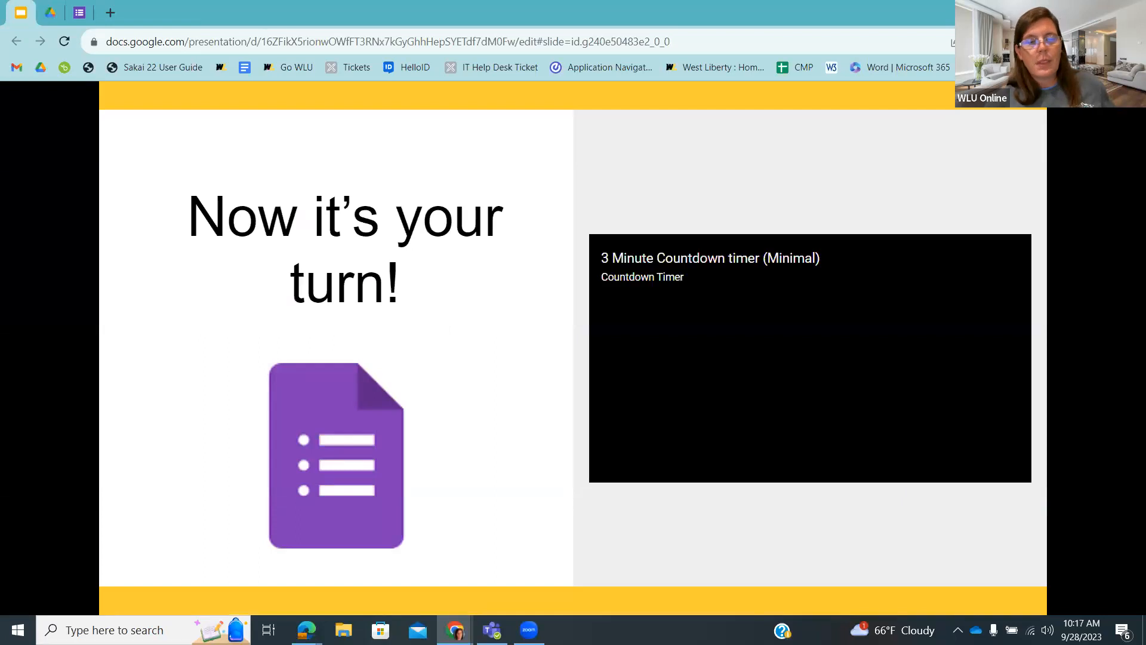
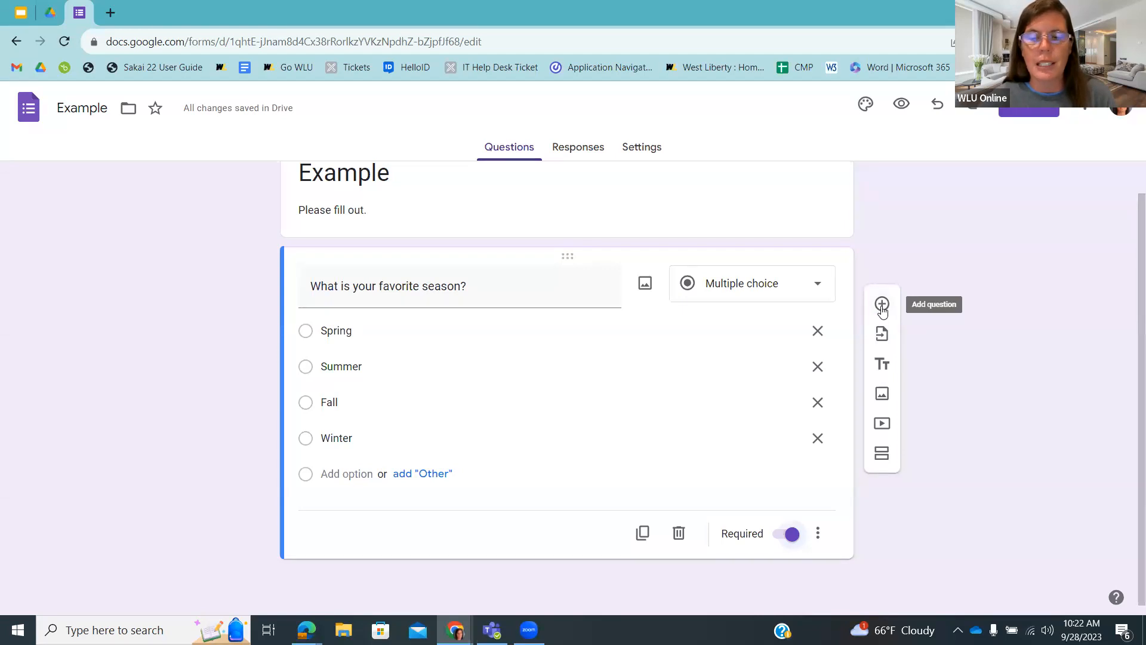
Step: Add a new question below the season question and set its type to Short answer
click(882, 306)
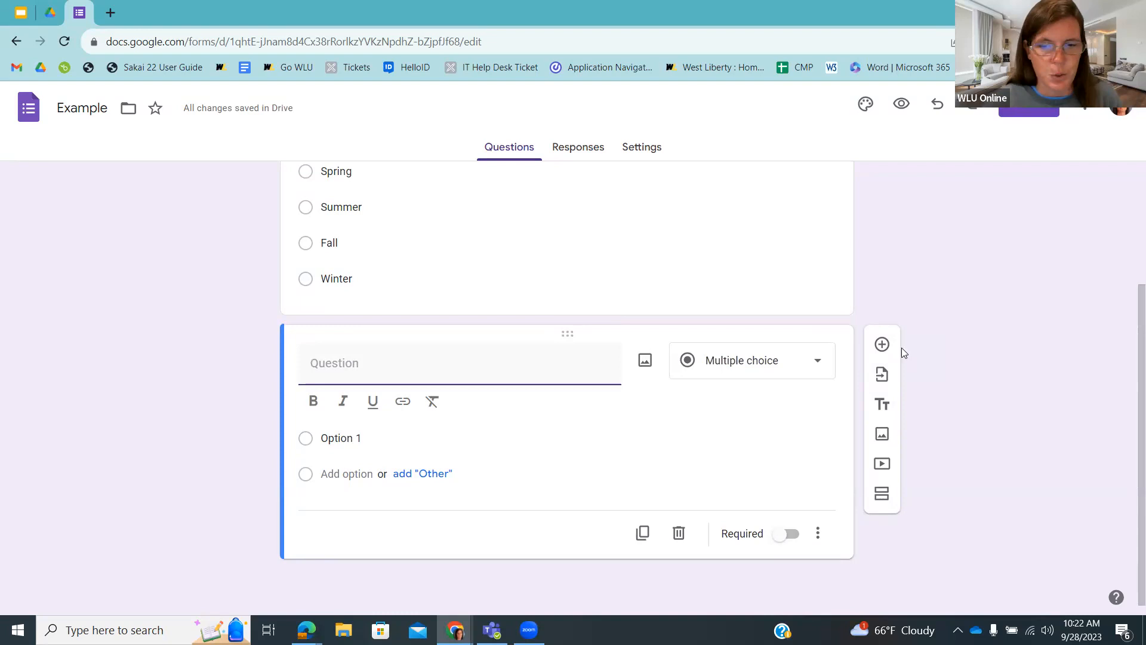
click(818, 366)
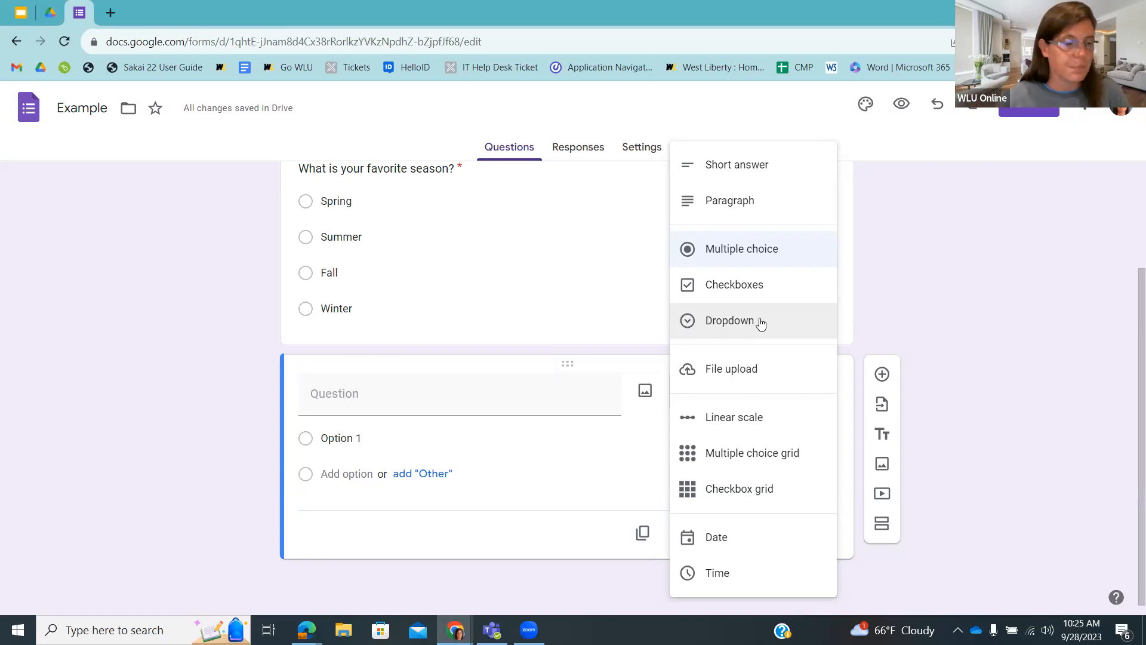
click(712, 164)
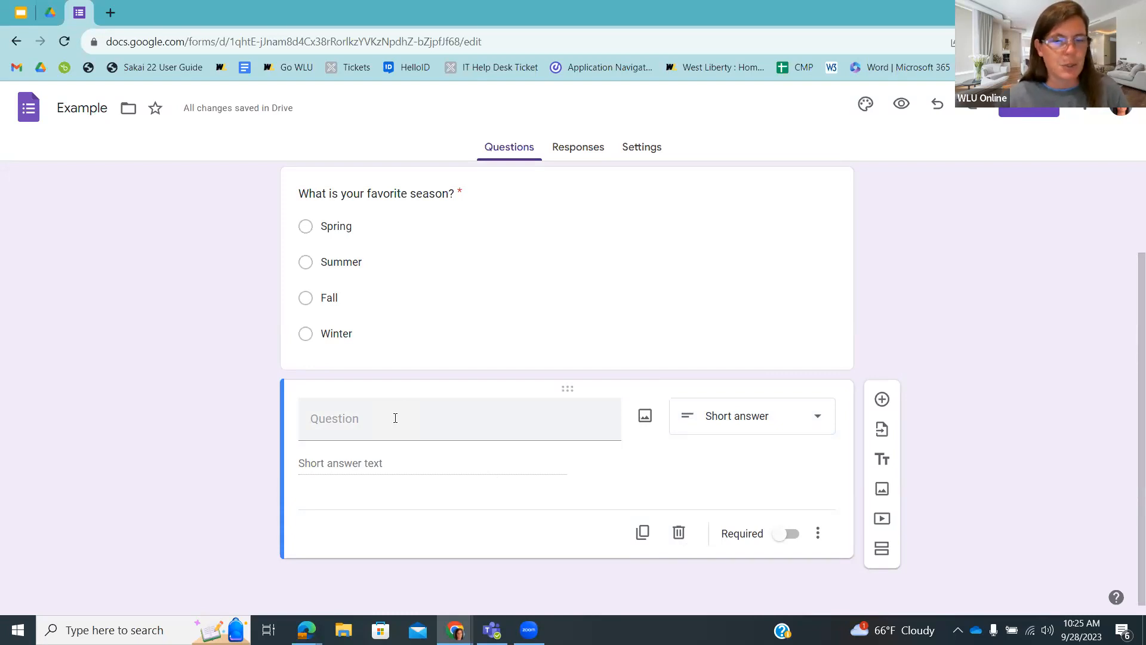
Step: Enter "Explain why you chose this season." as the short-answer question's text
click(347, 424)
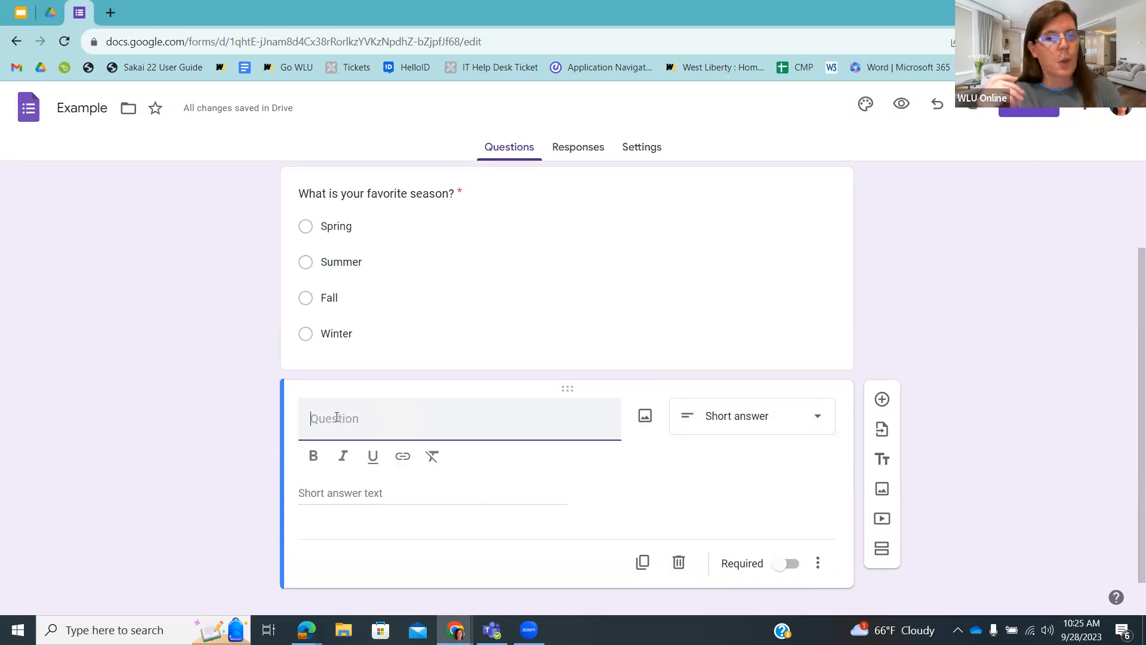
text(Explain)
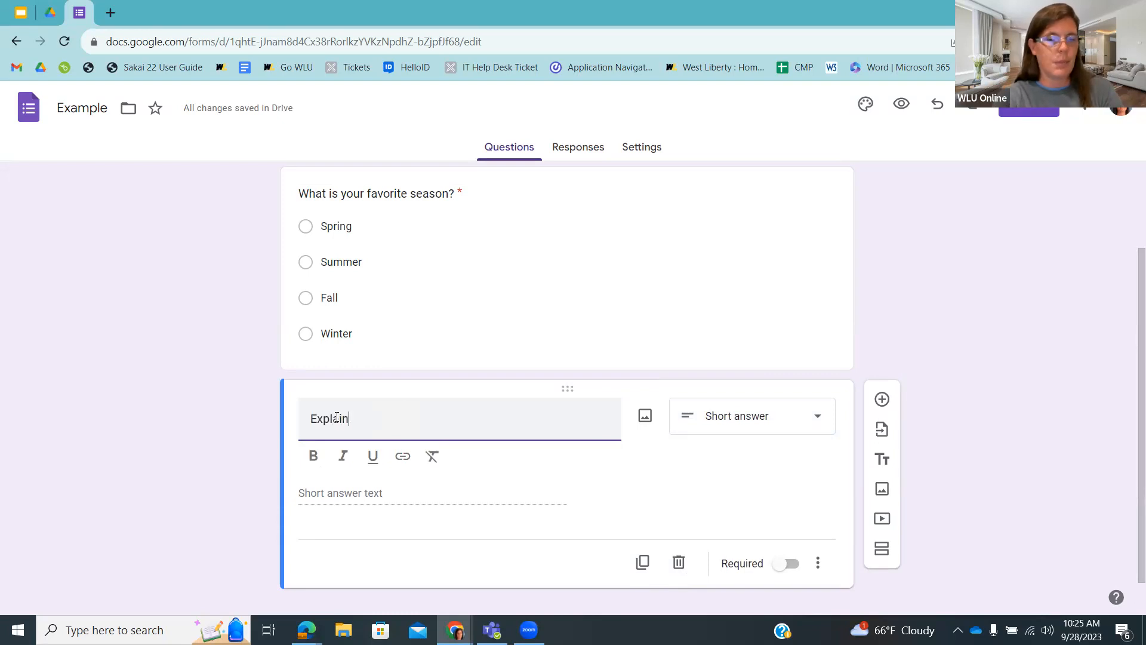
text( why you)
key(BackSpace)
key(BackSpace)
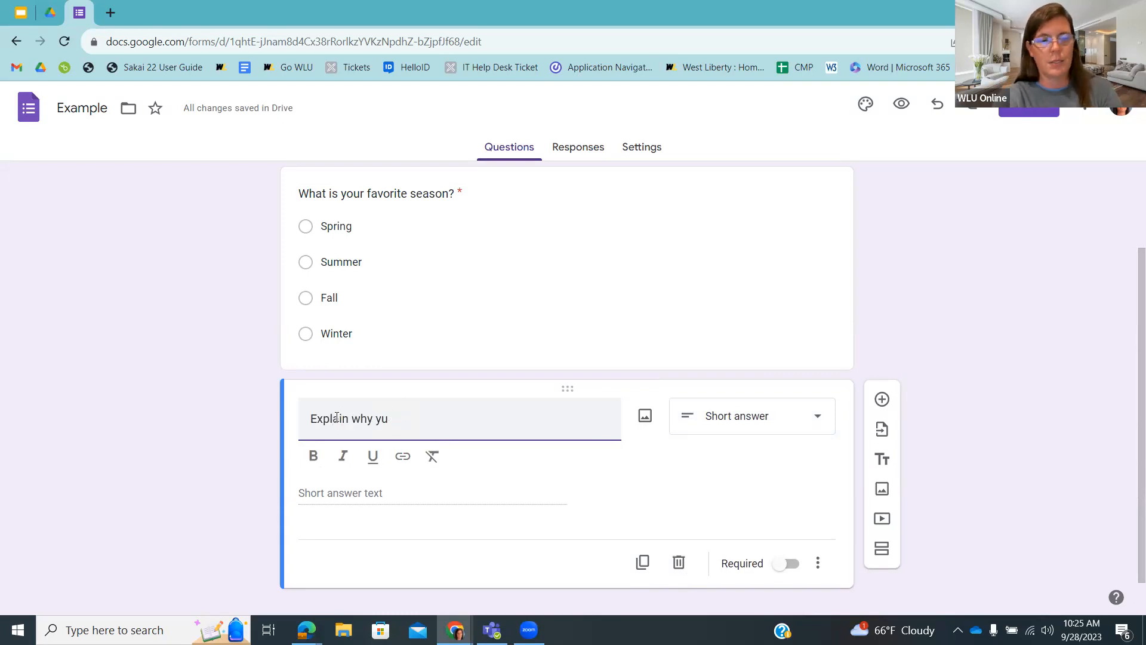
text(ou chose )
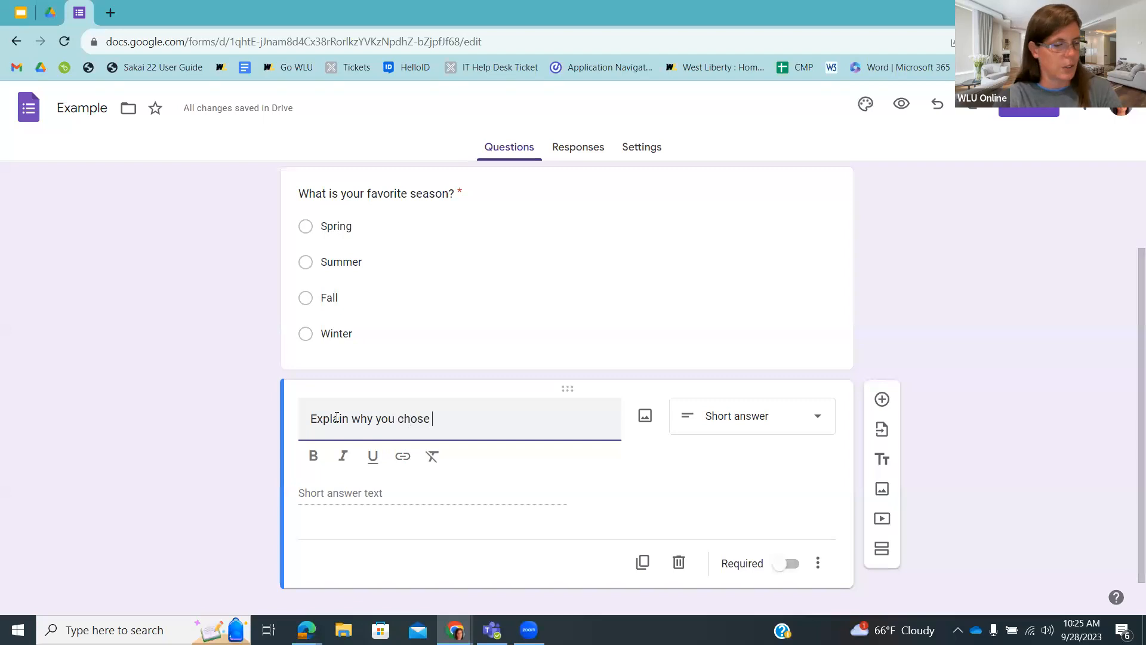
text(this sea)
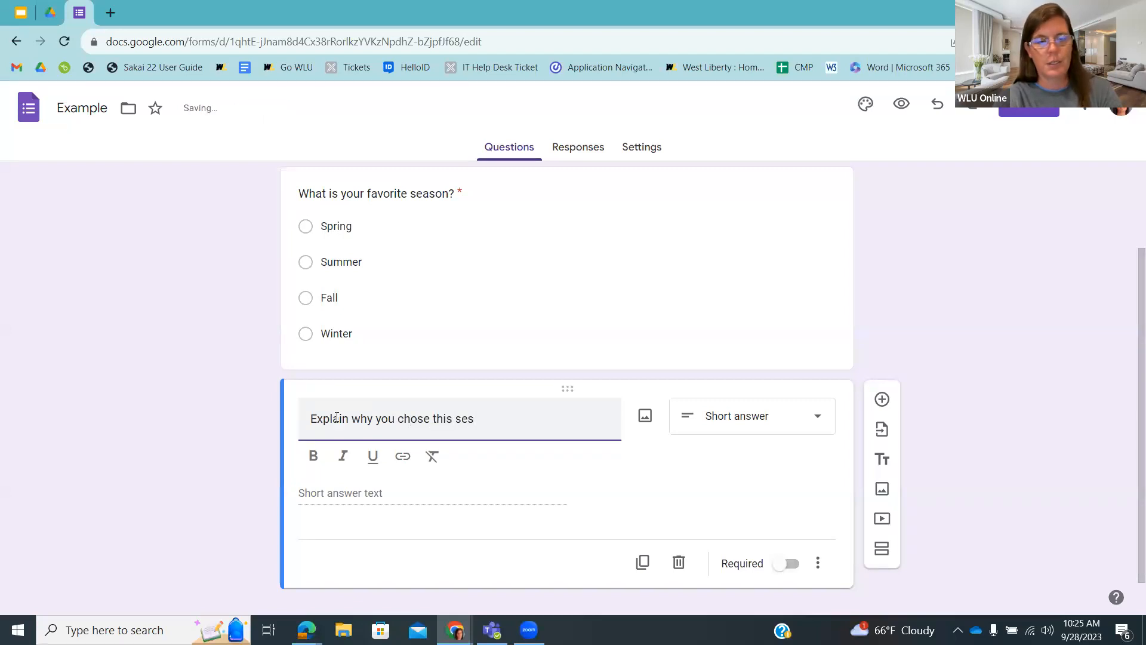
text(son.)
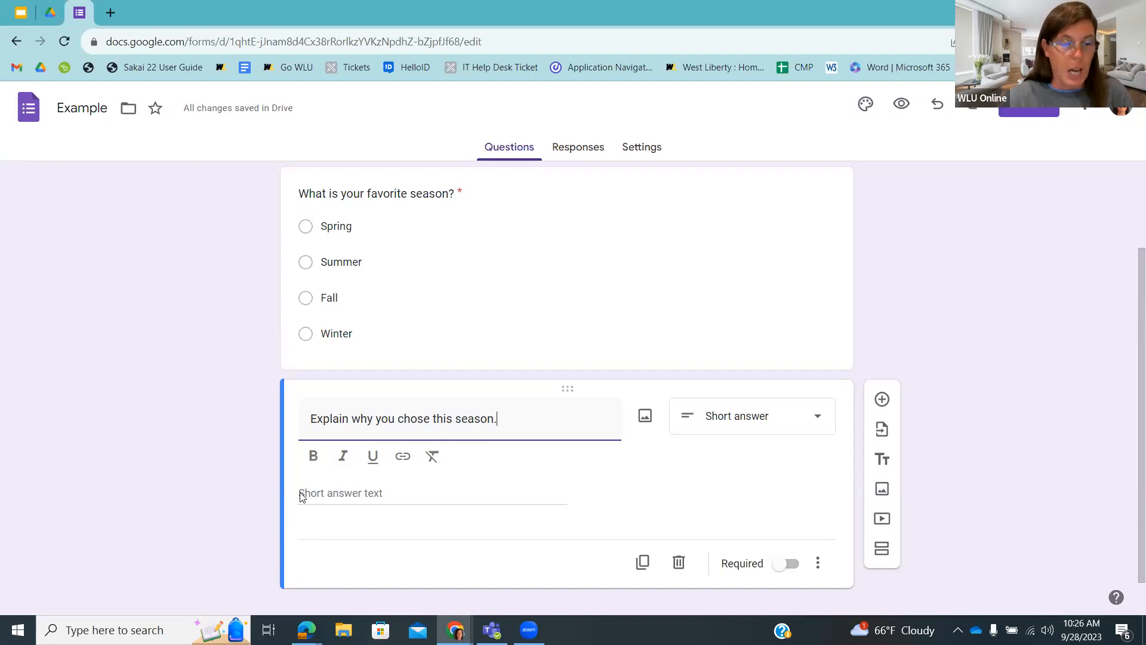
Step: Make the word "why" in the short-answer question bold, italic and underlined
click(353, 418)
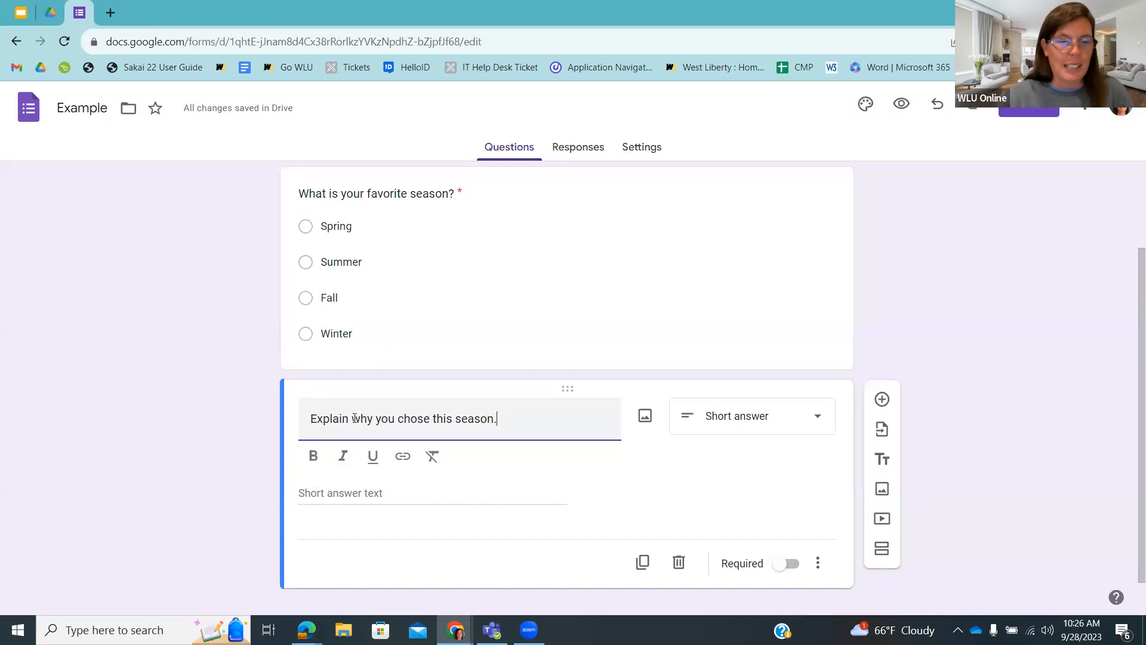
double_click(368, 417)
click(312, 457)
click(342, 459)
click(373, 458)
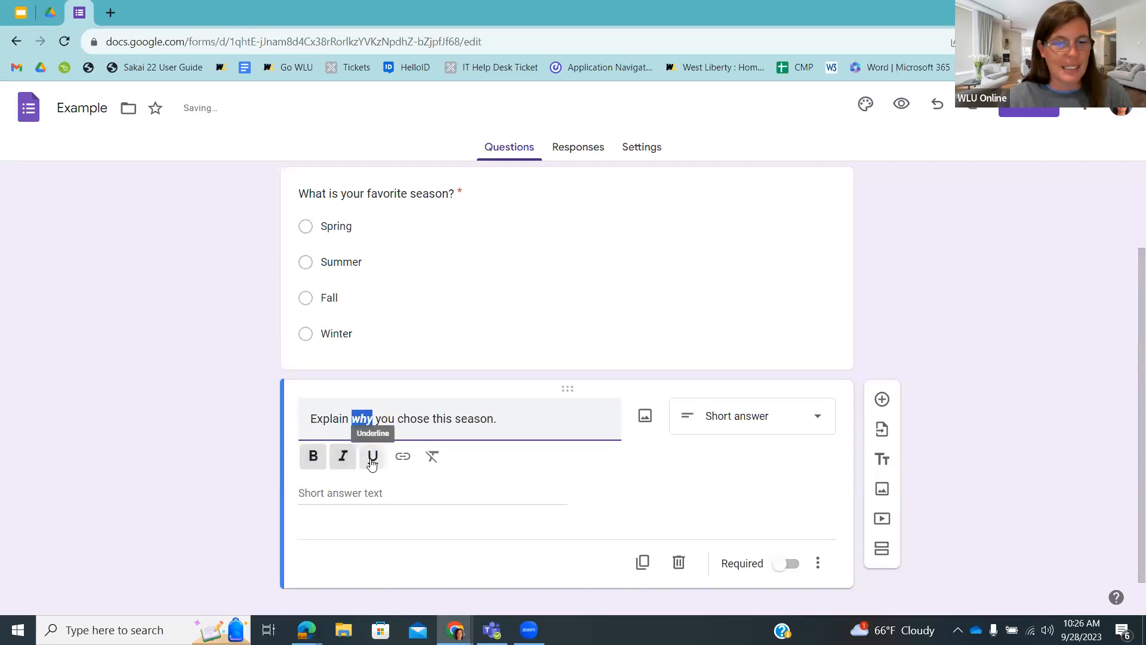
click(502, 422)
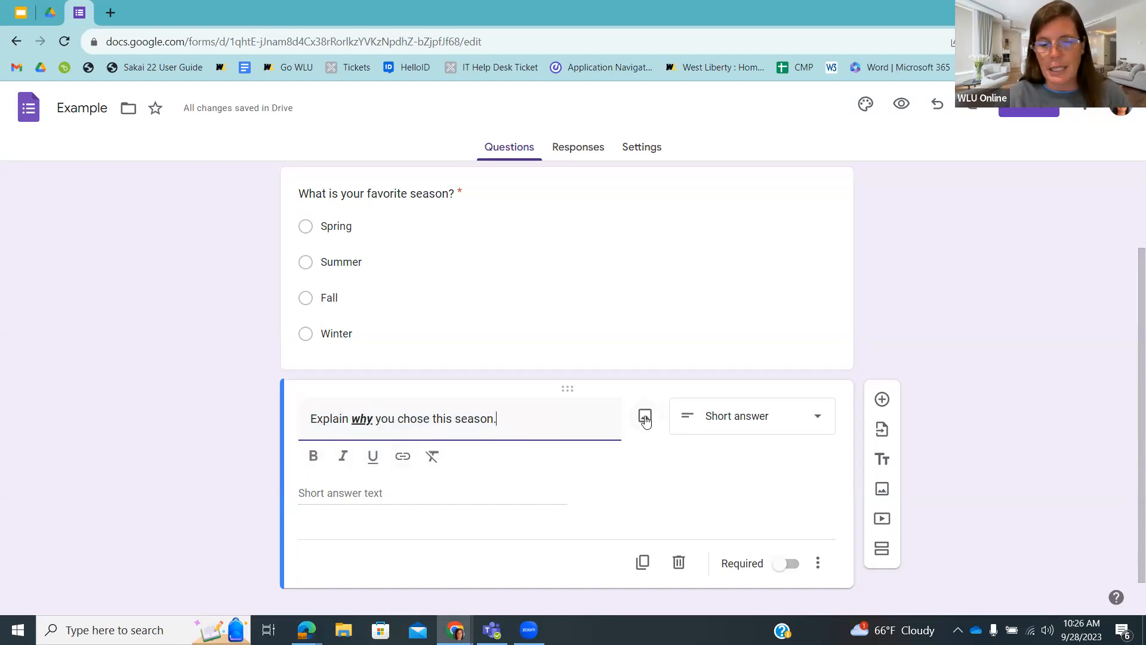
Step: Duplicate the short-answer question and change the copy's text to "Explain why you didn't chose this season."
click(642, 564)
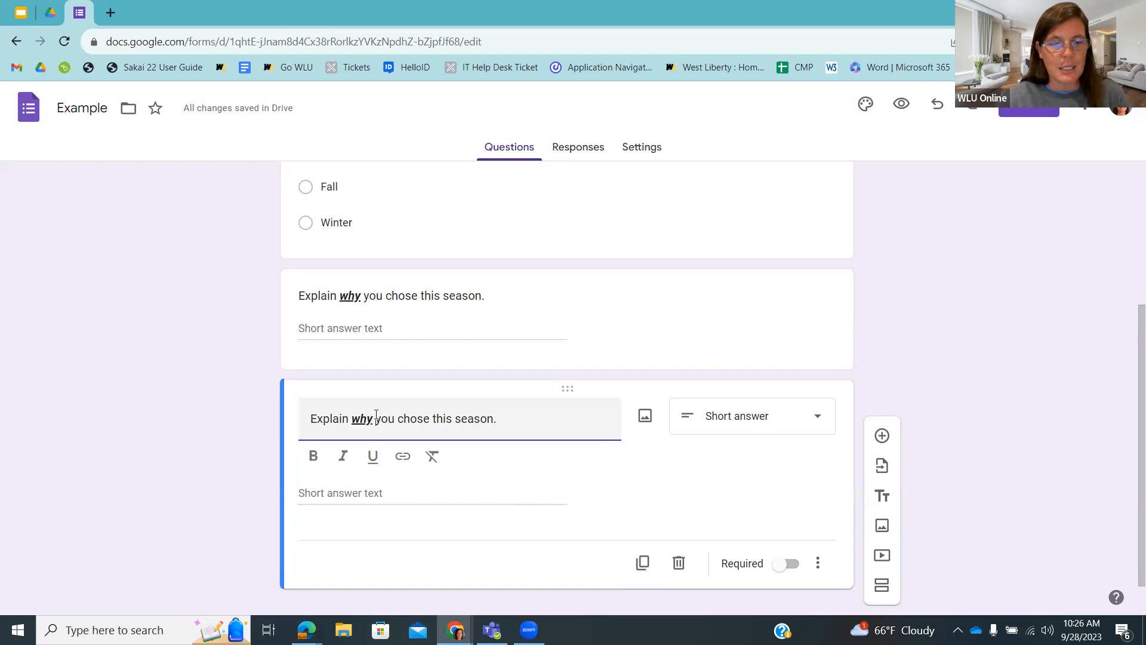
text(didn't)
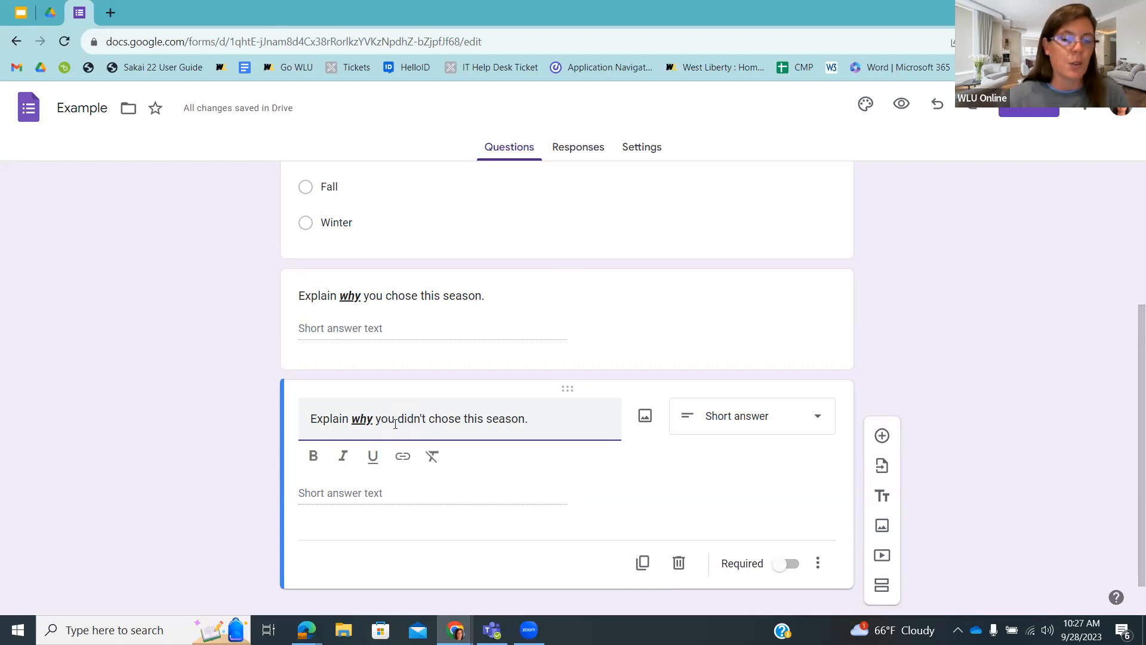
click(980, 395)
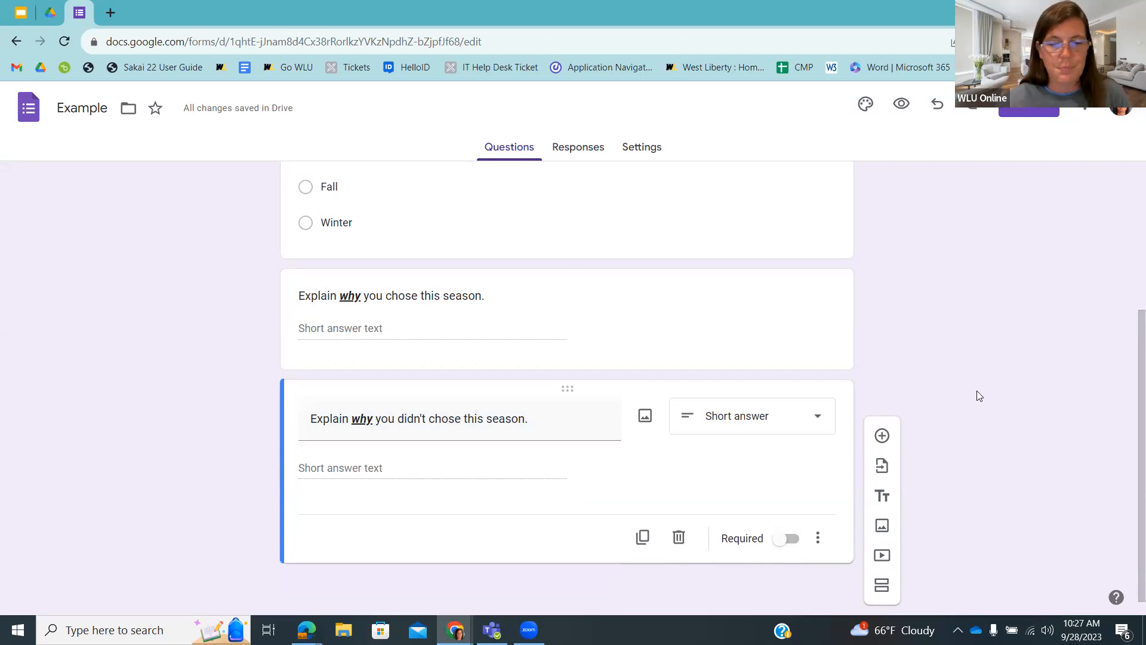
Step: Add another question below the duplicated one and set its type to Dropdown
click(882, 435)
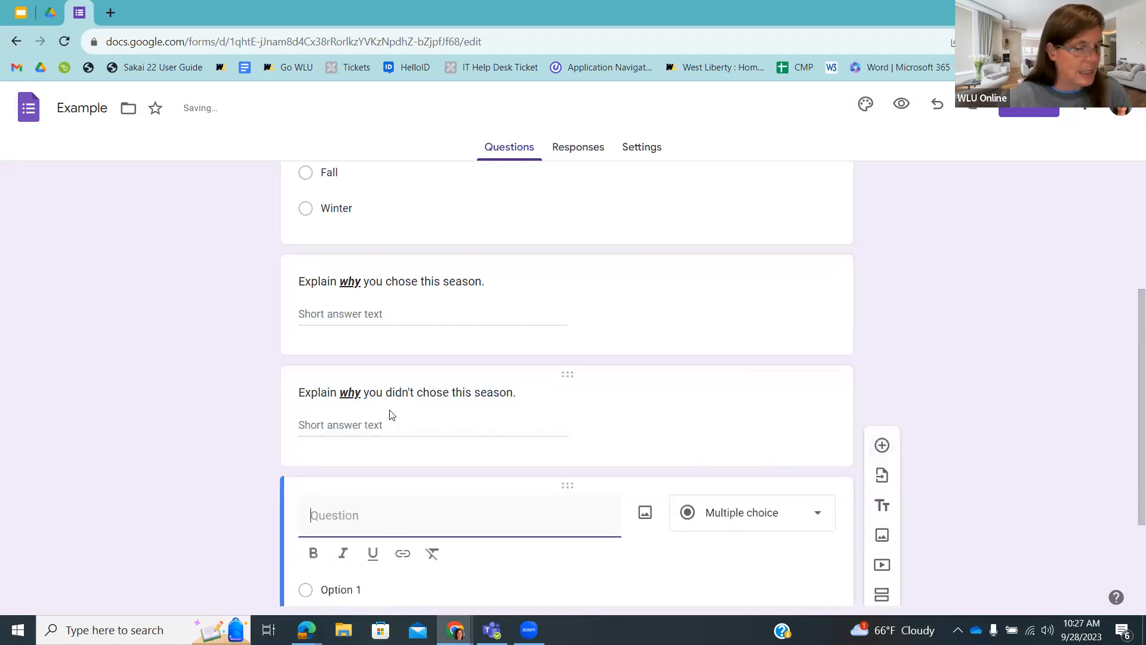
scroll(390, 413, down, 2)
click(816, 366)
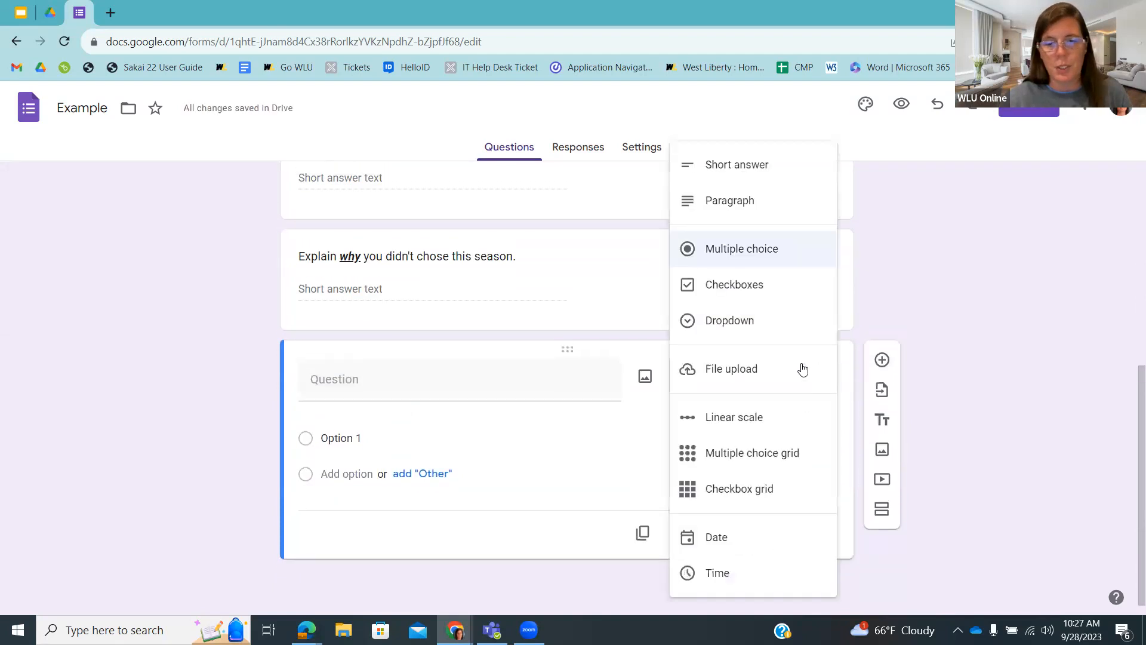
click(713, 326)
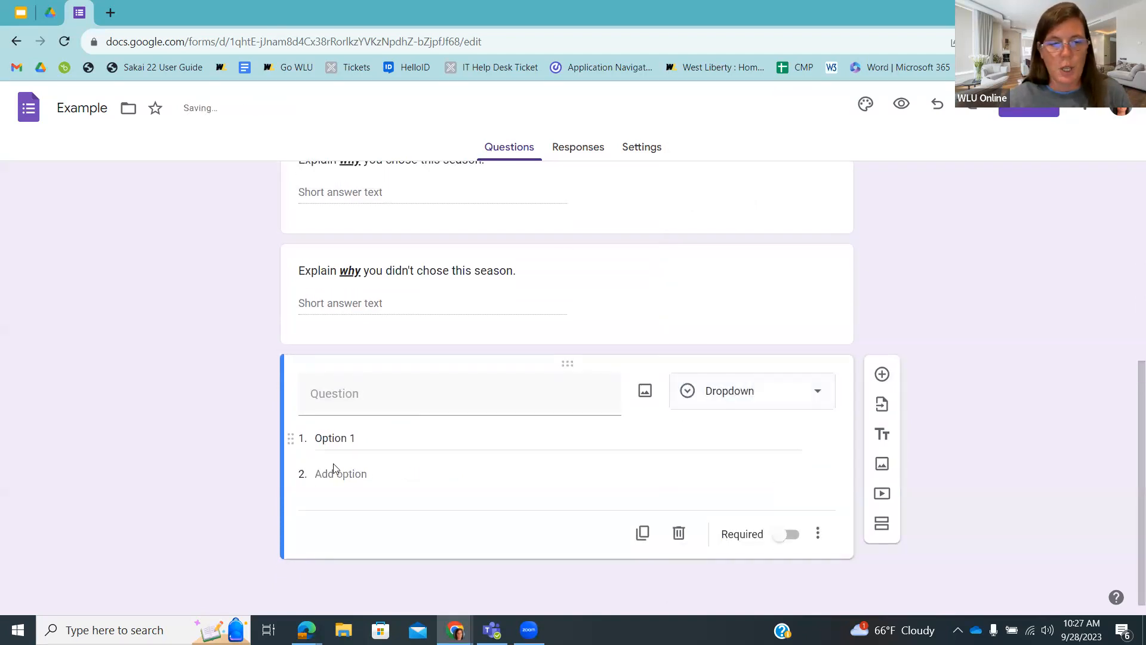
Step: Enter "What is your favorite sport?" as the dropdown question's text
click(326, 396)
text(Whaty i)
key(BackSpace)
key(BackSpace)
key(BackSpace)
text(is )
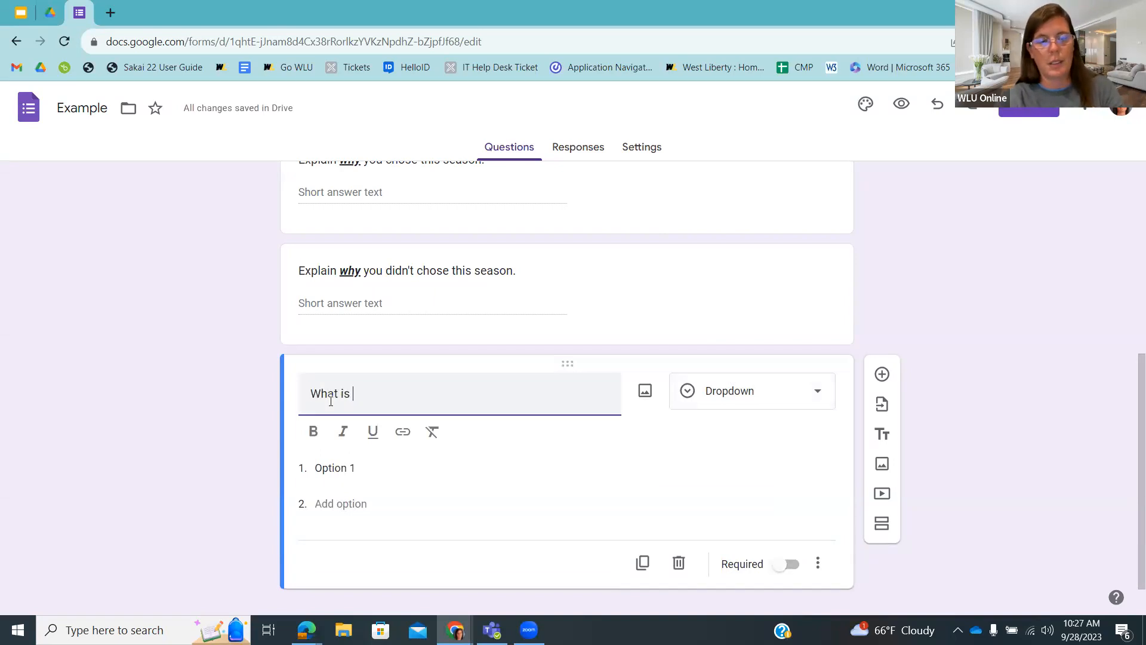
text(your favorite sport?)
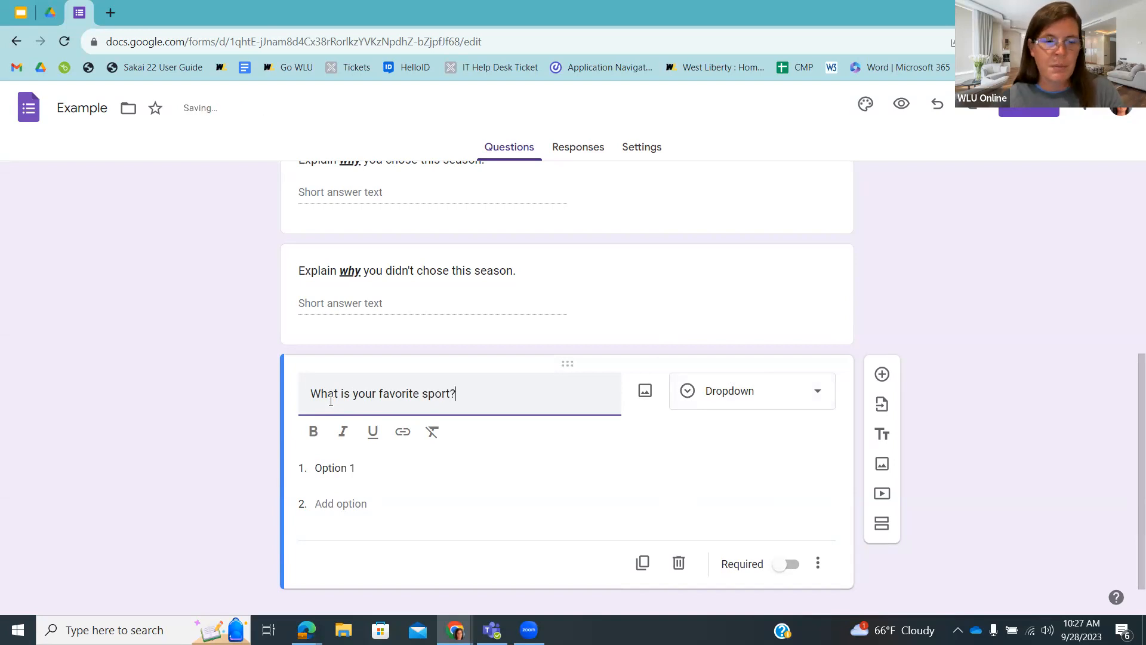
Step: Fill in the sport question's options as Basketball, Baseball, Tennis, Golf and Sleeping
click(330, 470)
text(Basketball)
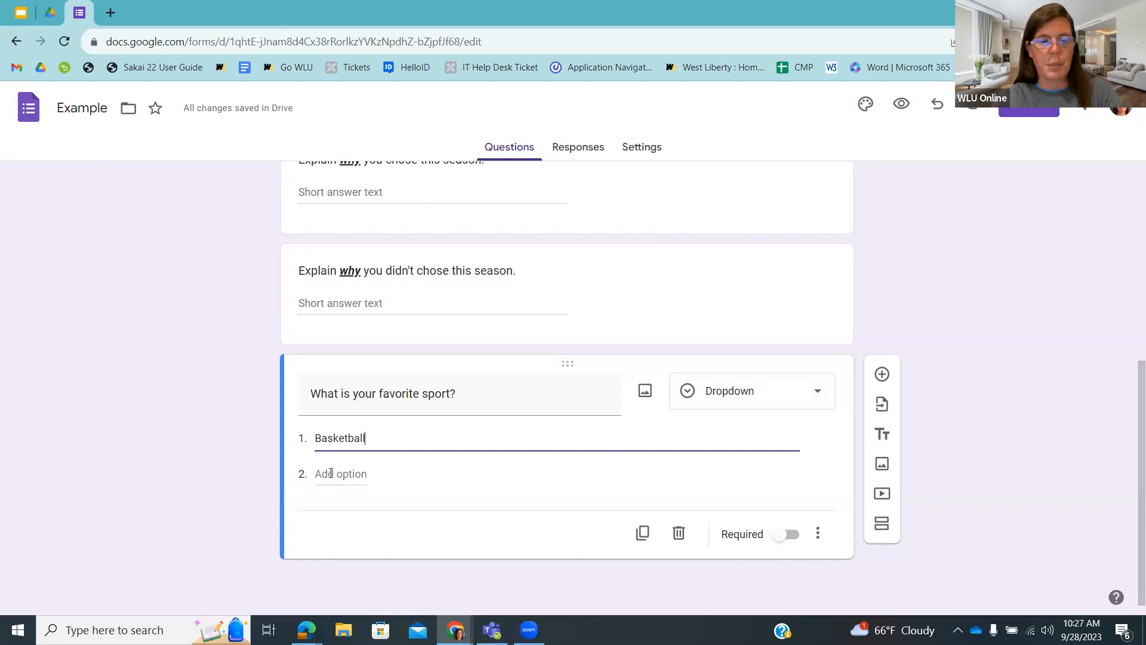
click(332, 473)
text(Baseball)
click(323, 508)
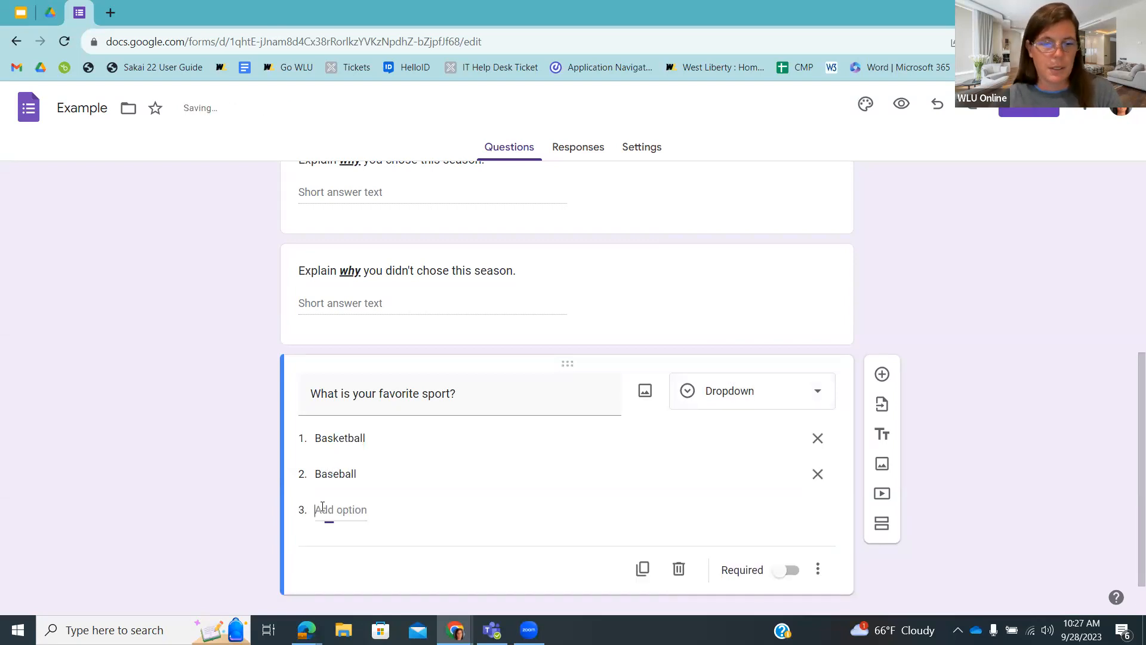
text(Tennis)
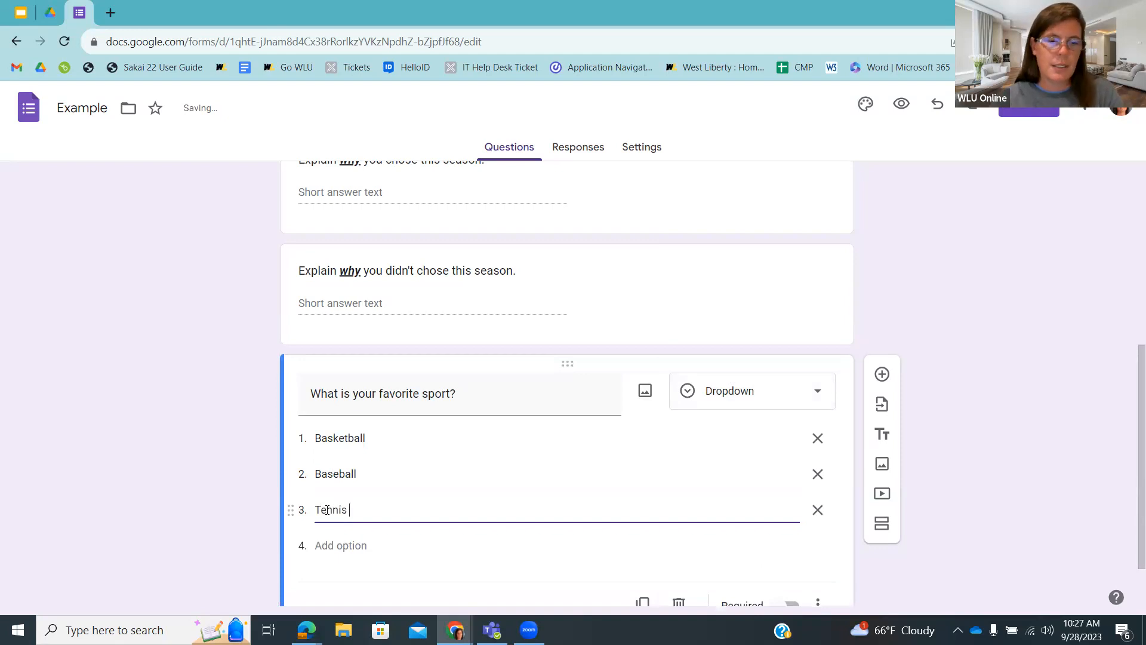
click(327, 545)
text(Golf)
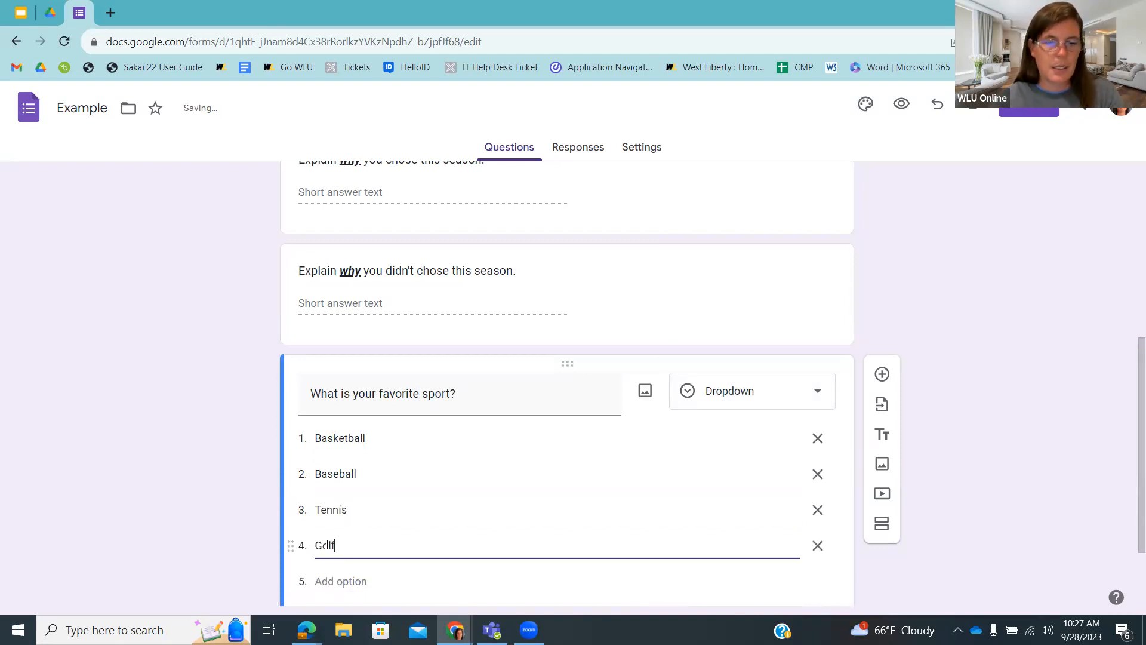
click(358, 472)
text(Sleeping)
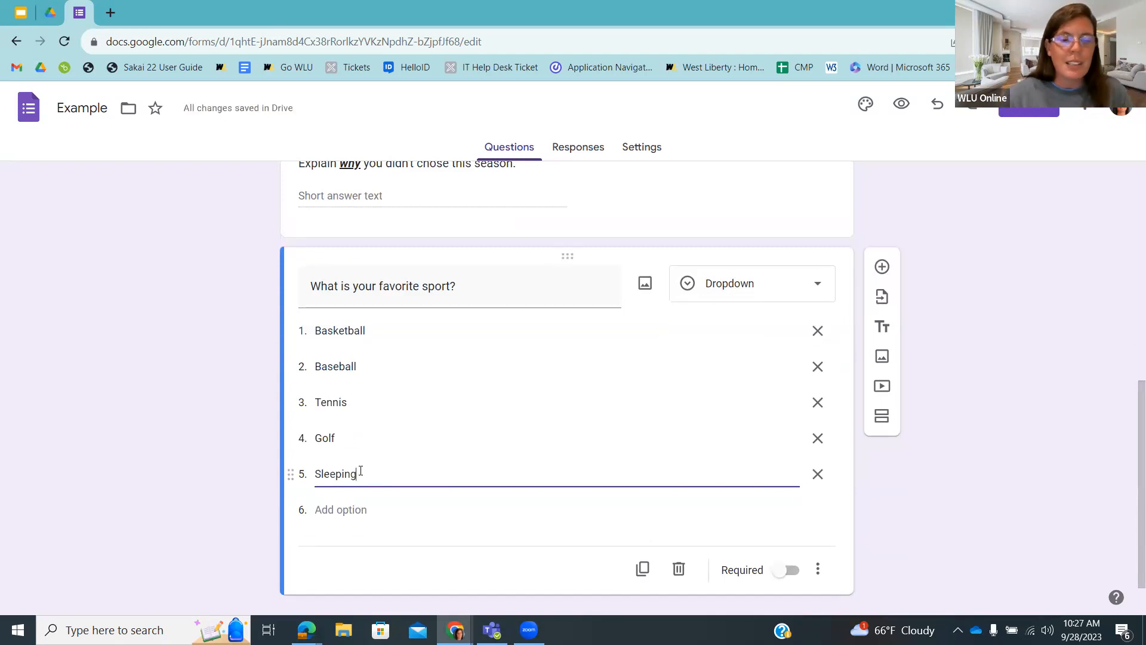
click(893, 482)
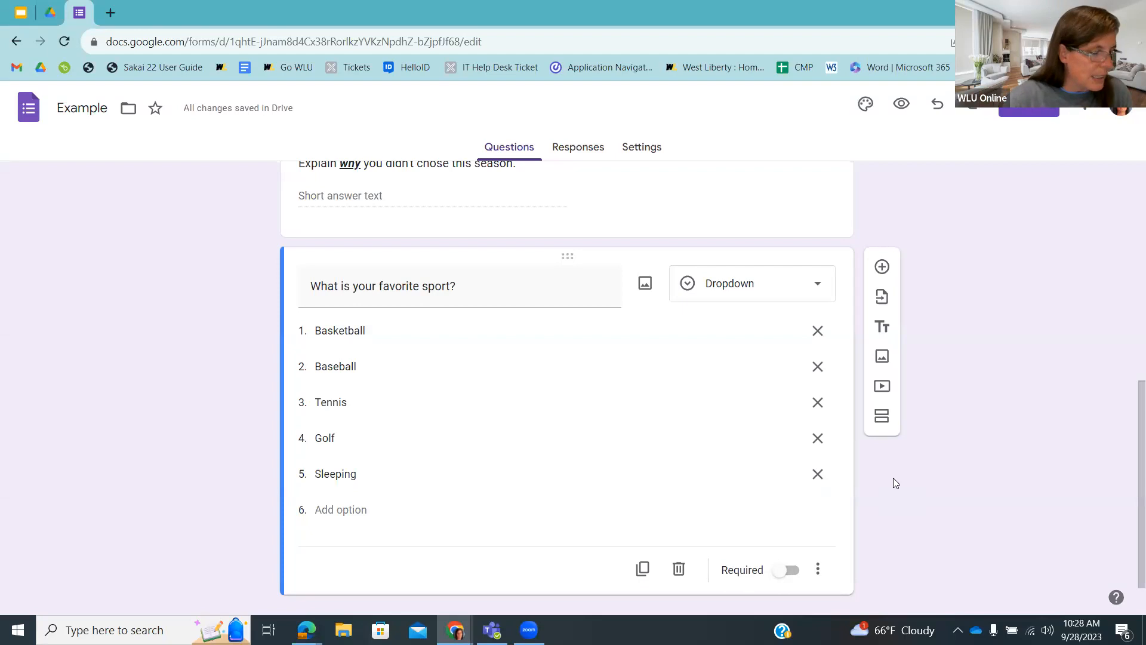
Step: Add a Linear scale question below the sport question with the text "Rate how your day is going."
click(883, 266)
click(814, 392)
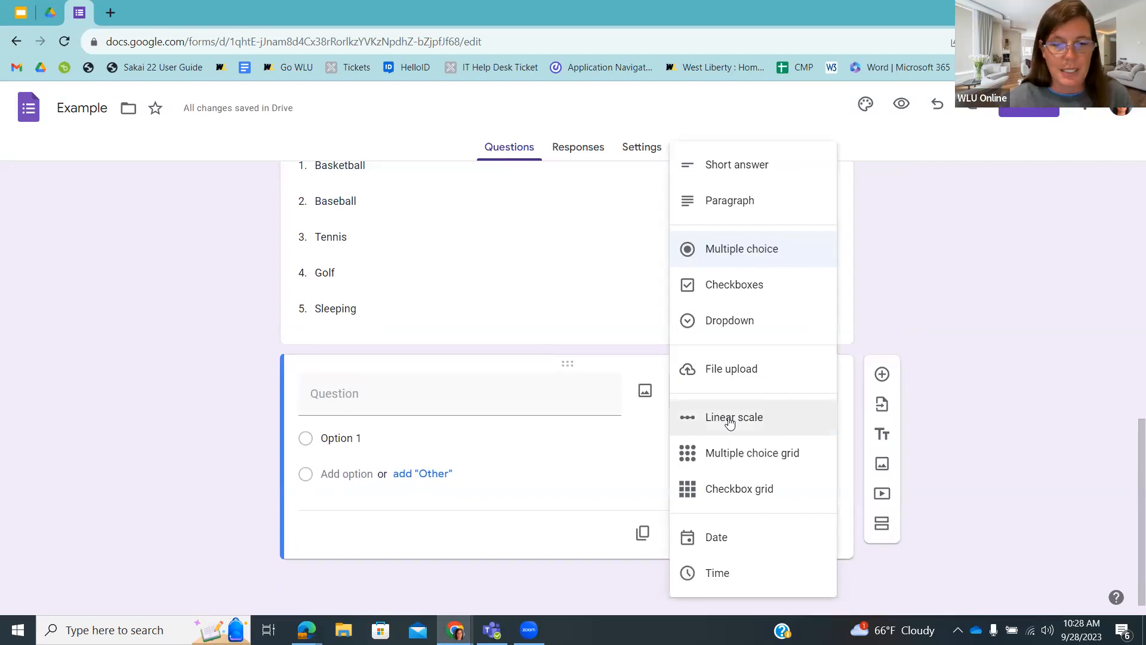
click(729, 419)
click(358, 392)
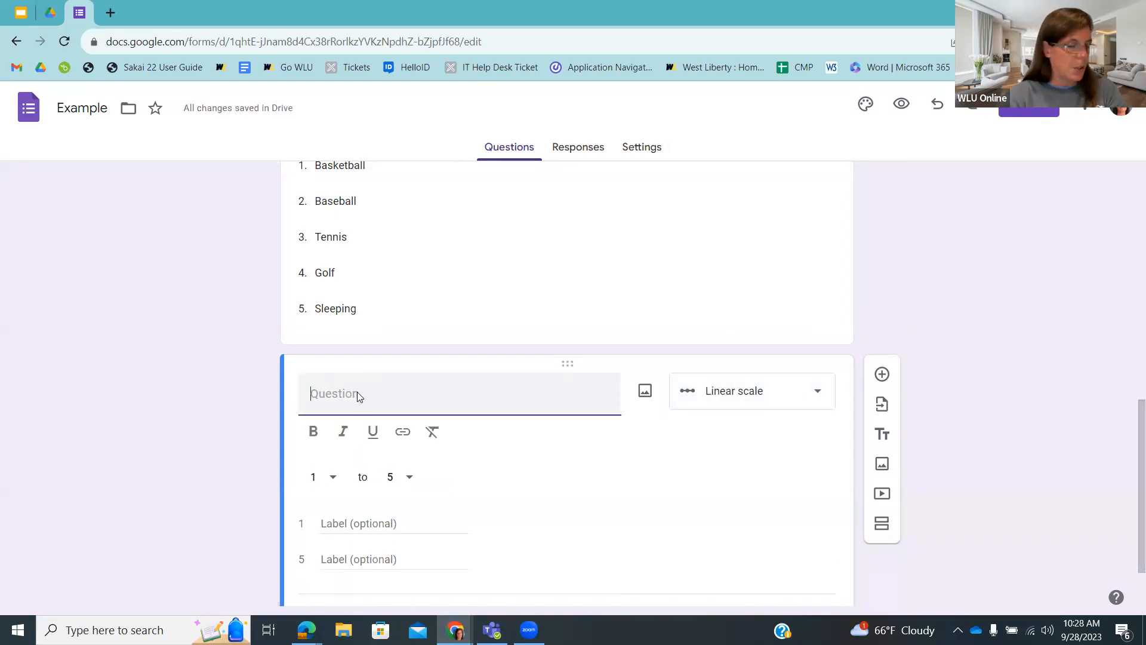
text(Rate how your day is going.)
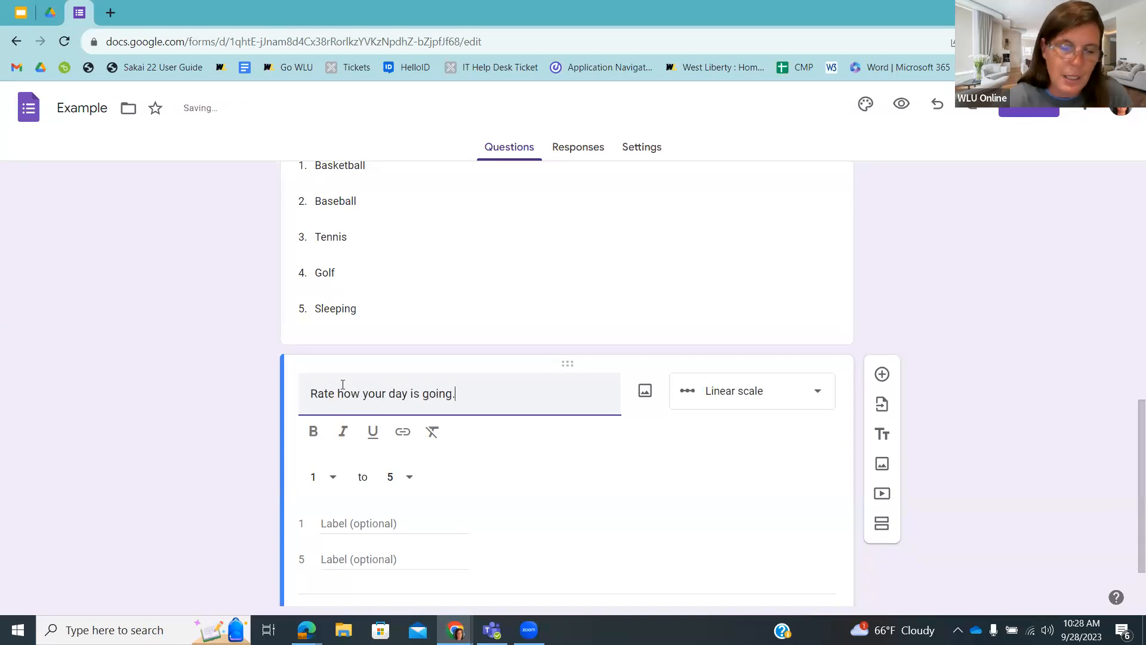
Step: Label the rating scale's low end "Horrible" and high end "Fantastic", and set its upper limit to 10
click(339, 524)
text(Horrible)
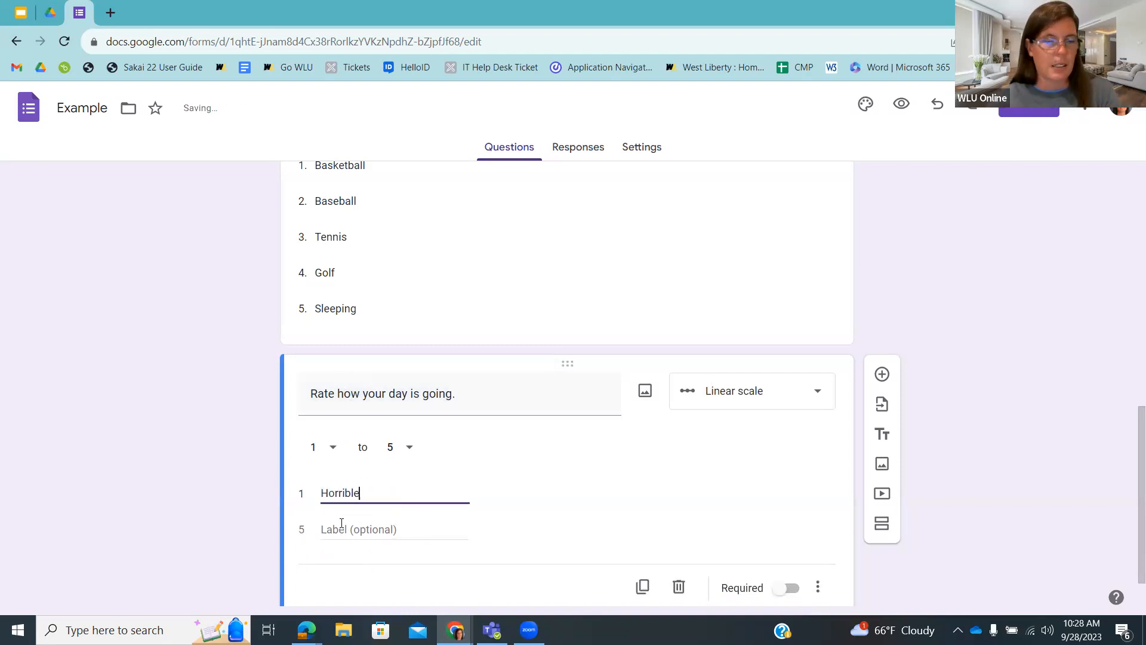
click(344, 528)
text(Fan)
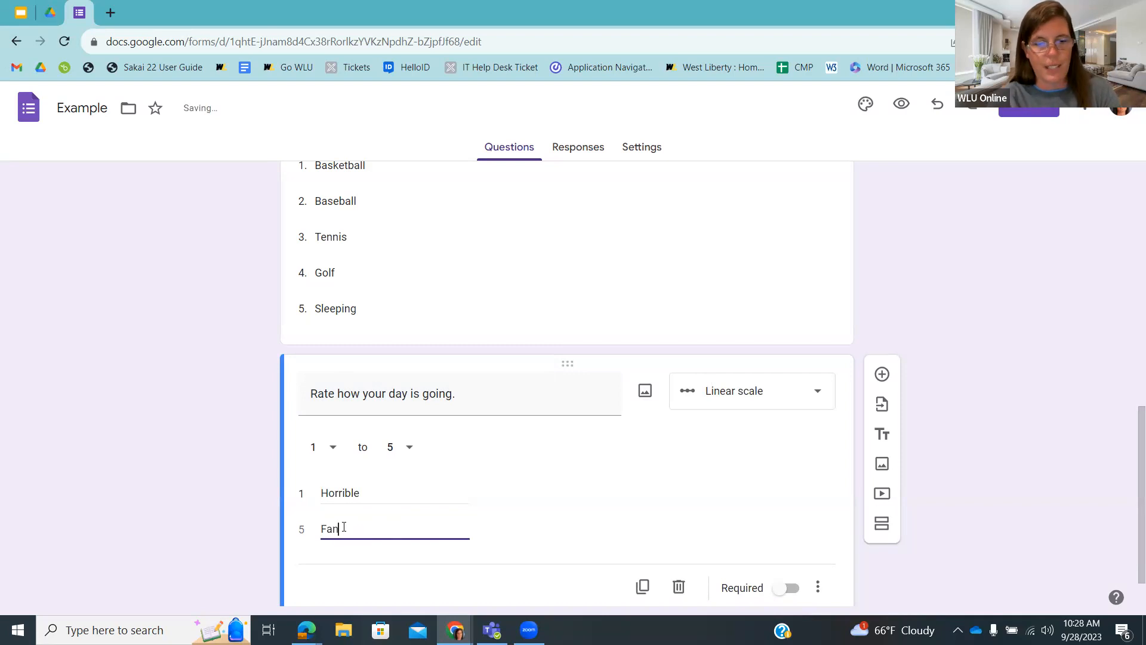
text(tastic)
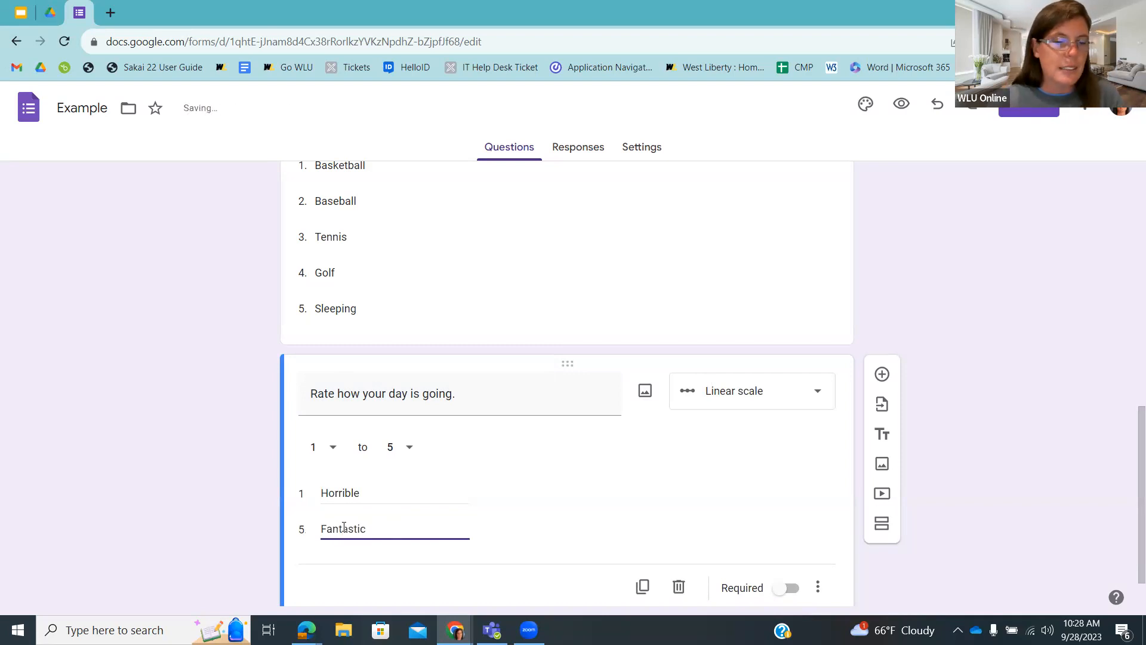
click(410, 449)
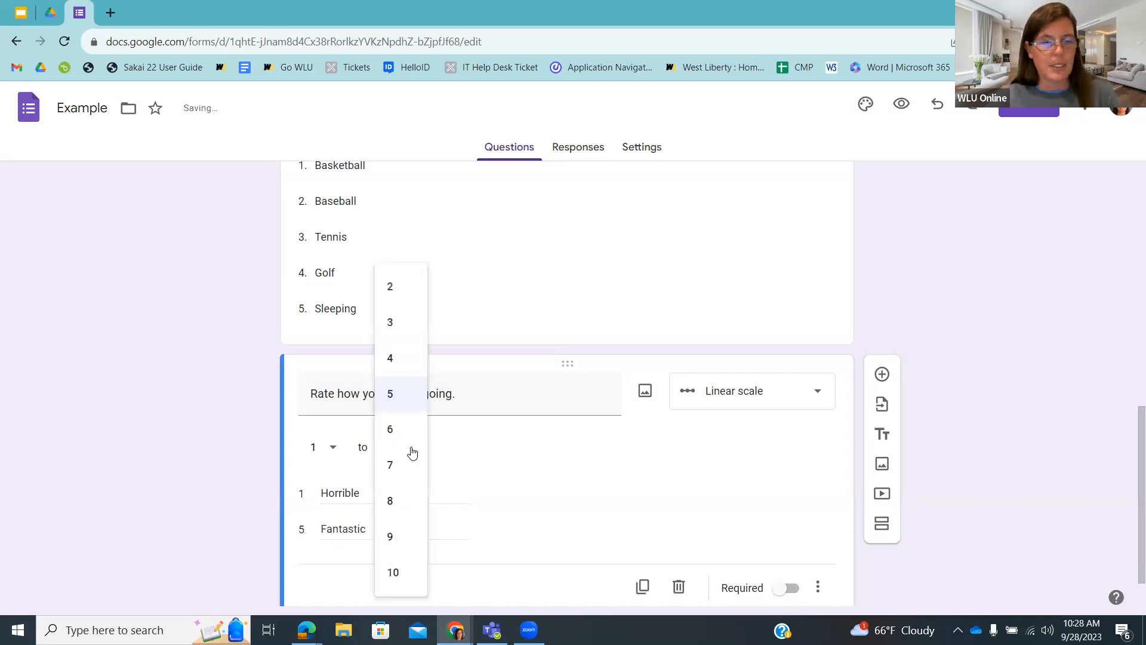
click(395, 572)
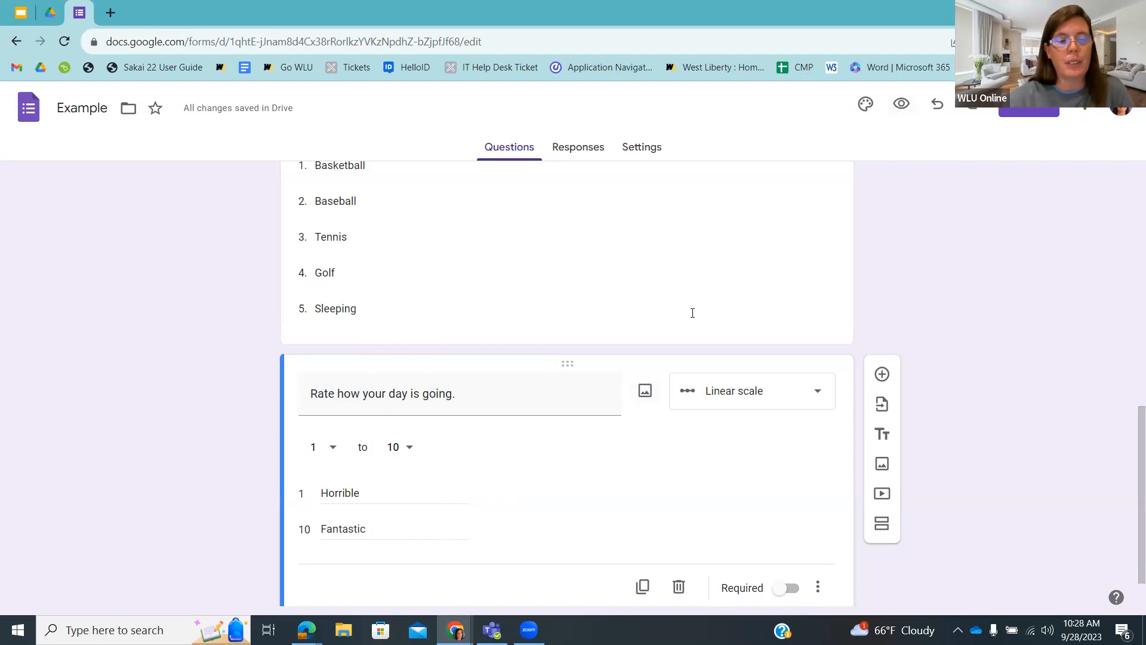
Step: Preview the form as a respondent and examine its questions, the sport dropdown choices and the rating scale
click(901, 111)
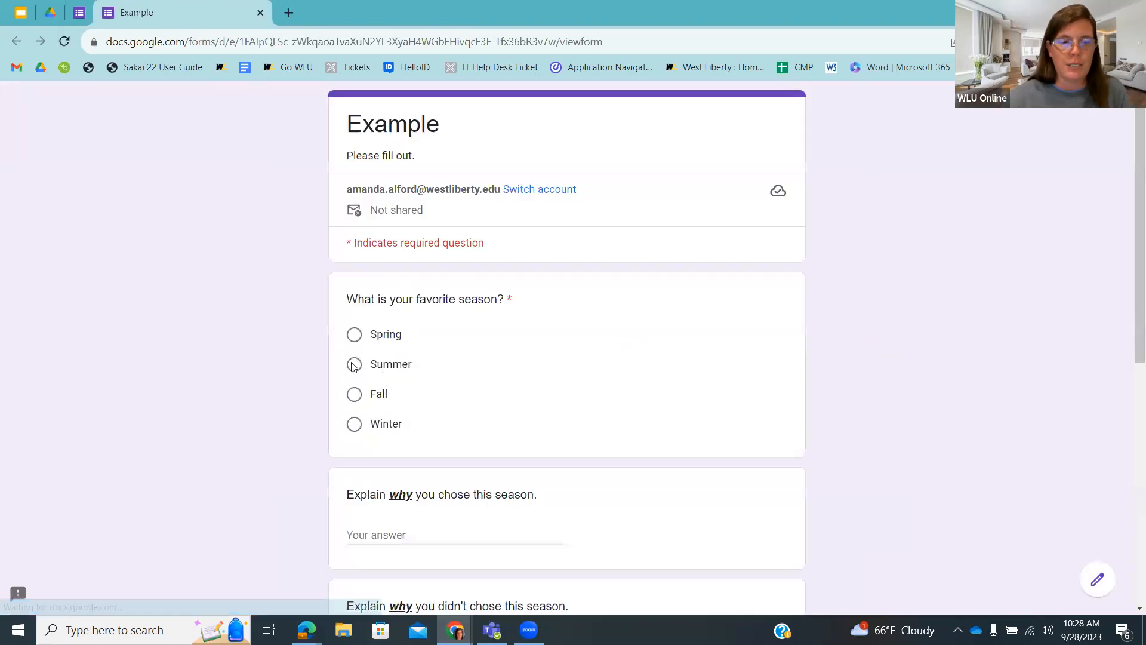
scroll(400, 379, down, 3)
click(380, 382)
scroll(382, 382, down, 5)
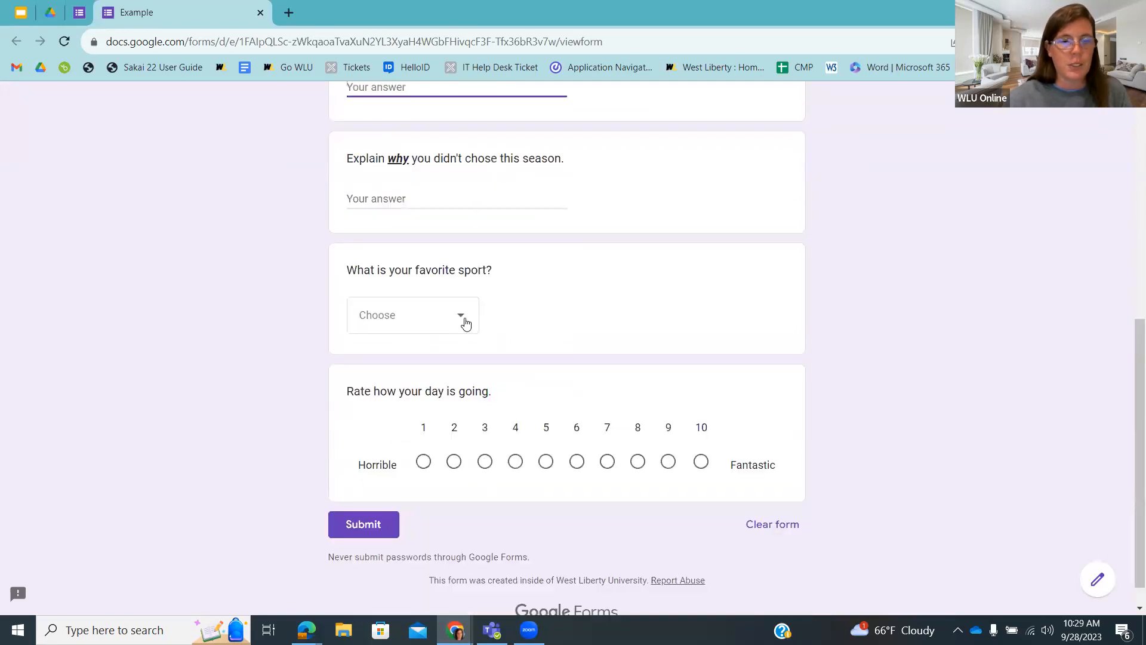
click(463, 316)
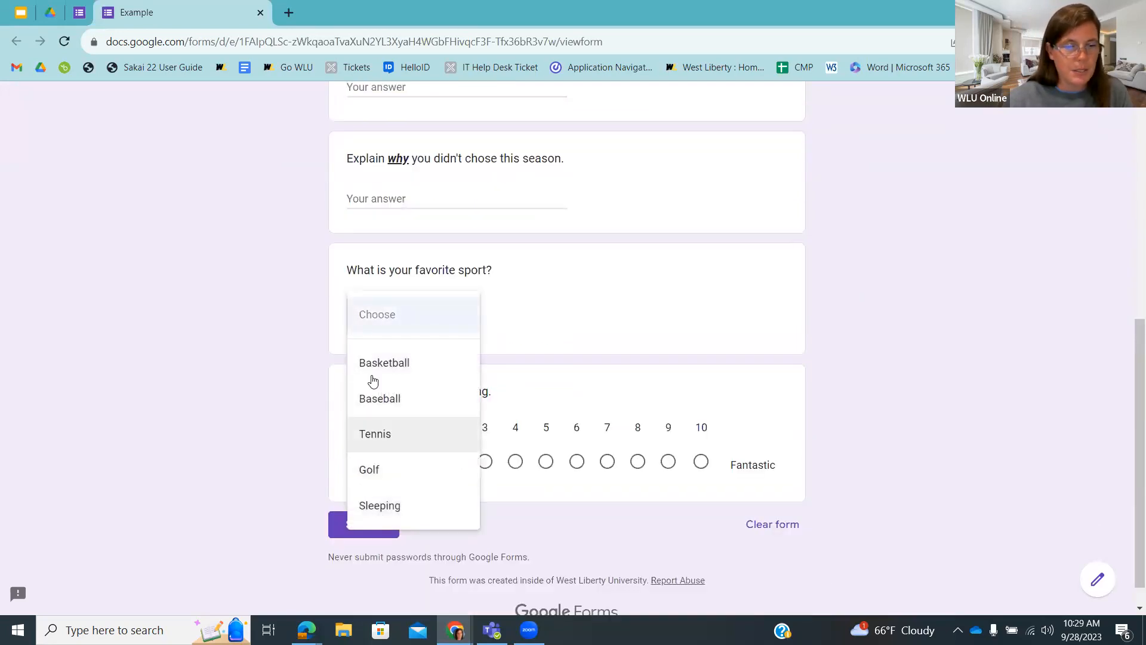
click(625, 310)
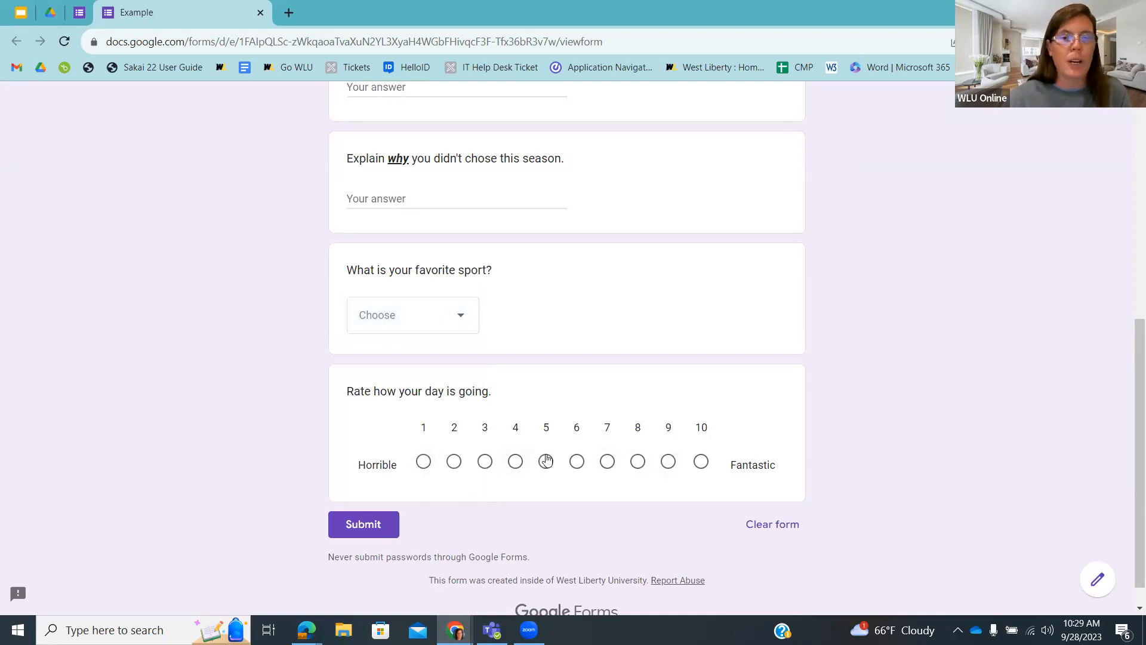
scroll(637, 382, up, 6)
scroll(637, 382, up, 1)
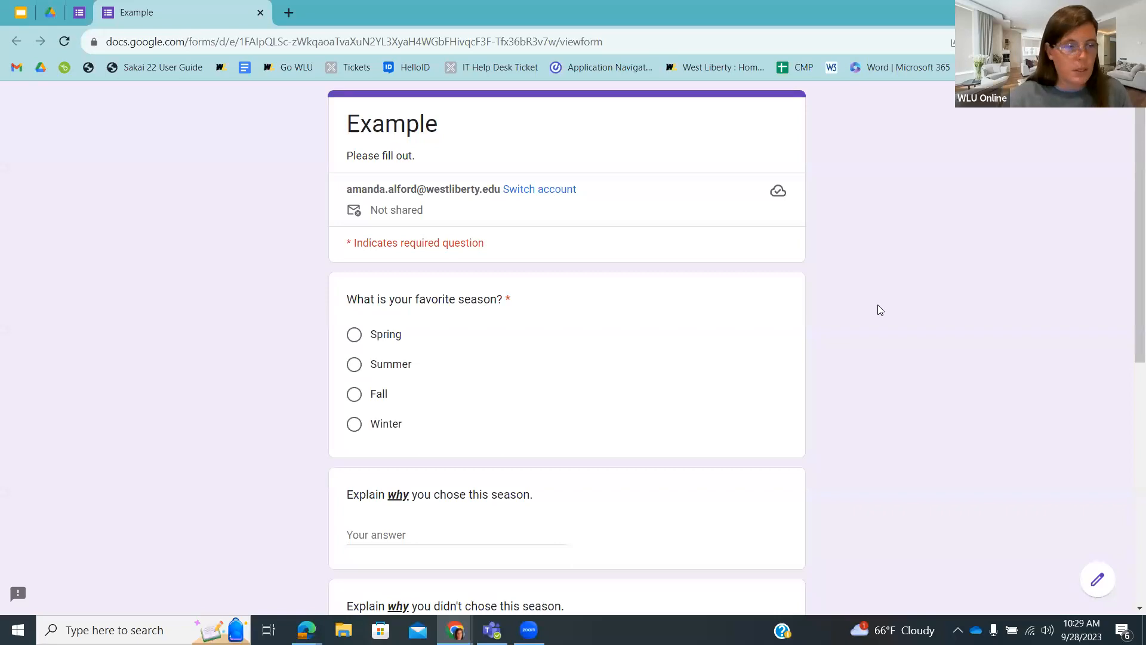
Step: Return from the respondent preview to the form's original question editor
click(1096, 583)
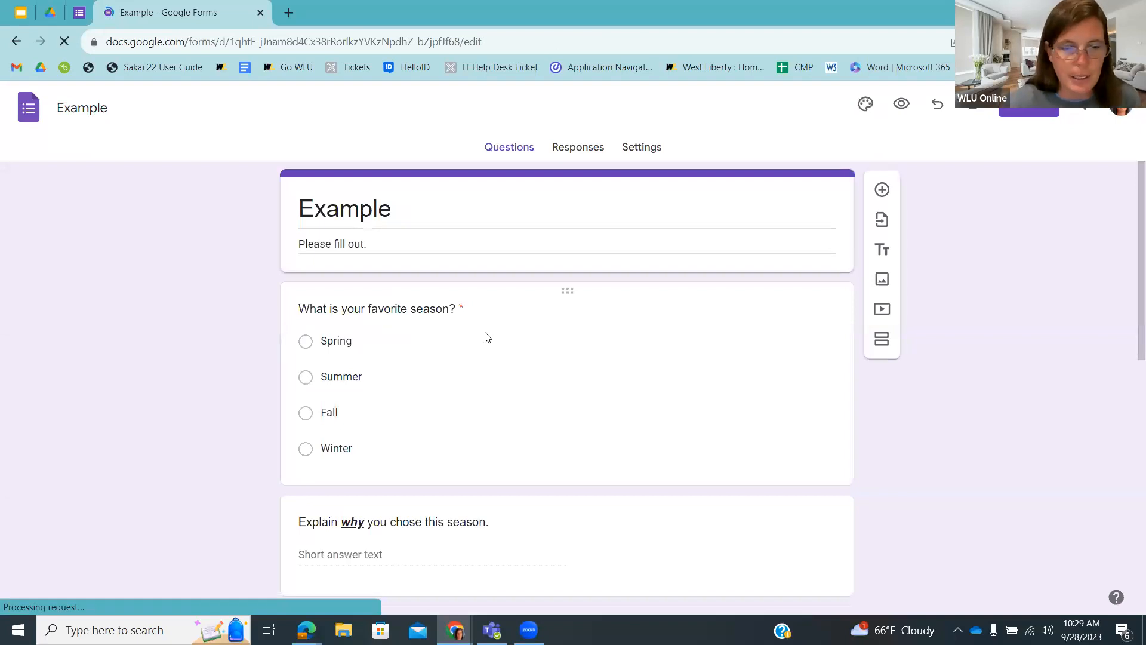
scroll(555, 418, down, 9)
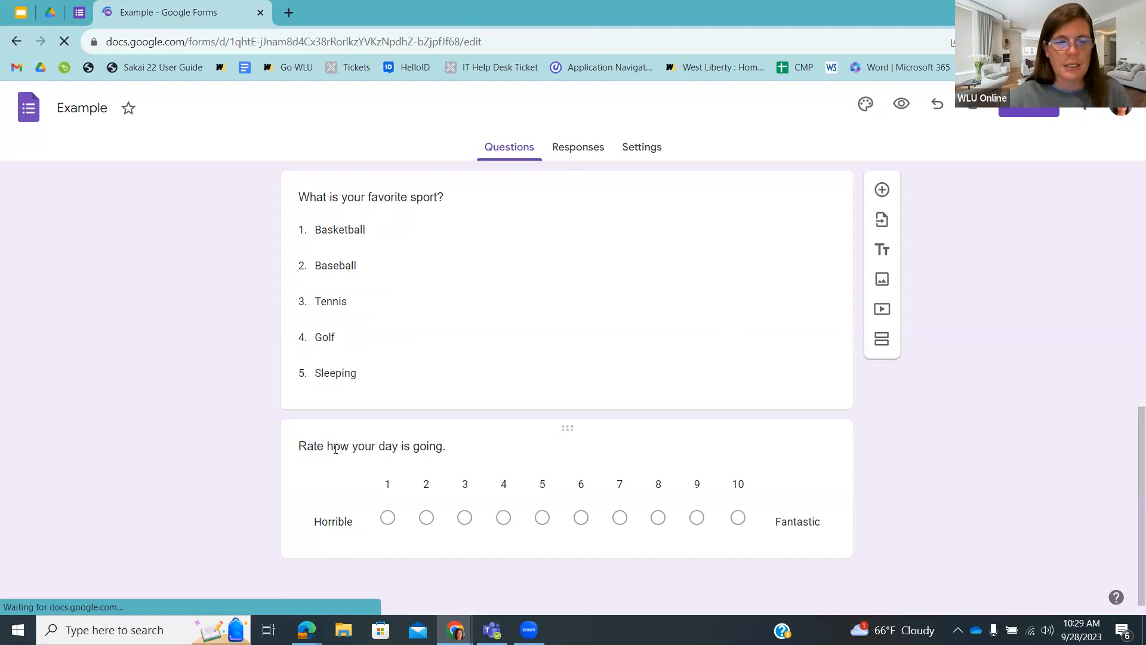
scroll(601, 392, up, 5)
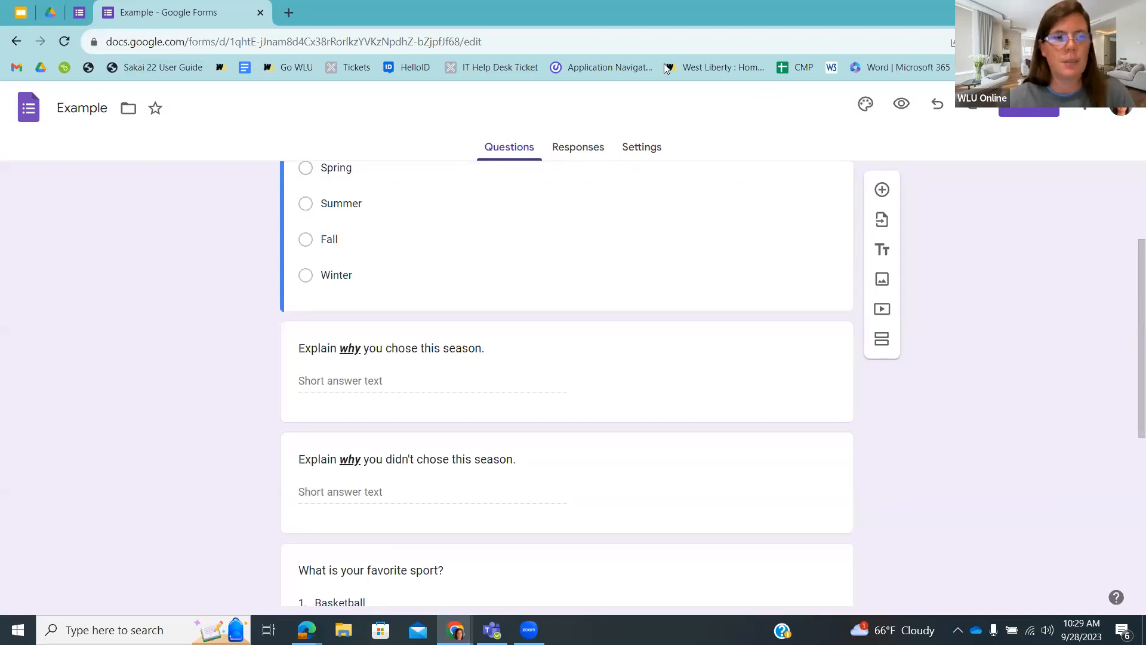
click(18, 43)
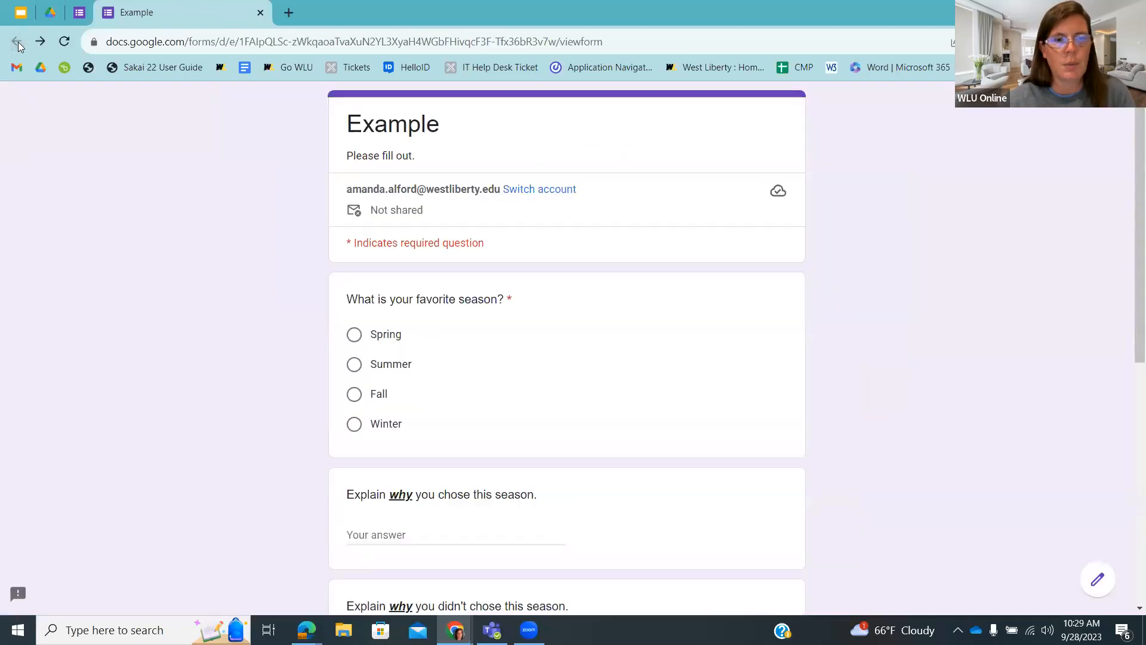
click(74, 17)
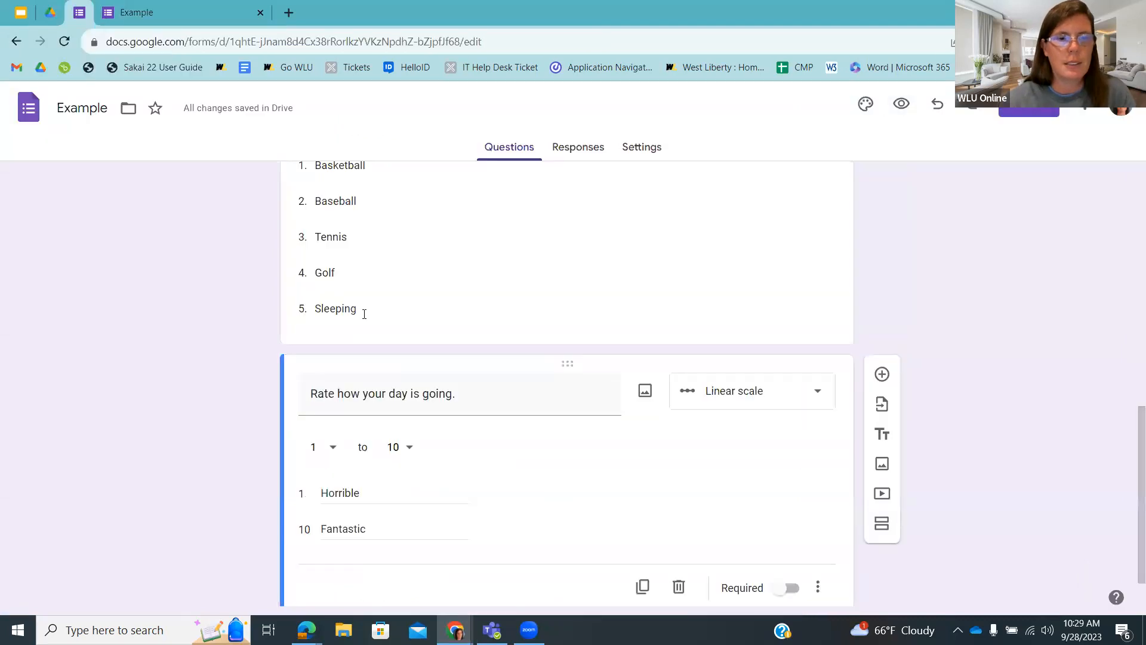
Step: Import the Name short-answer question from the Fall 2023 Professional Development Series form, placing it below the rating question
scroll(259, 351, down, 1)
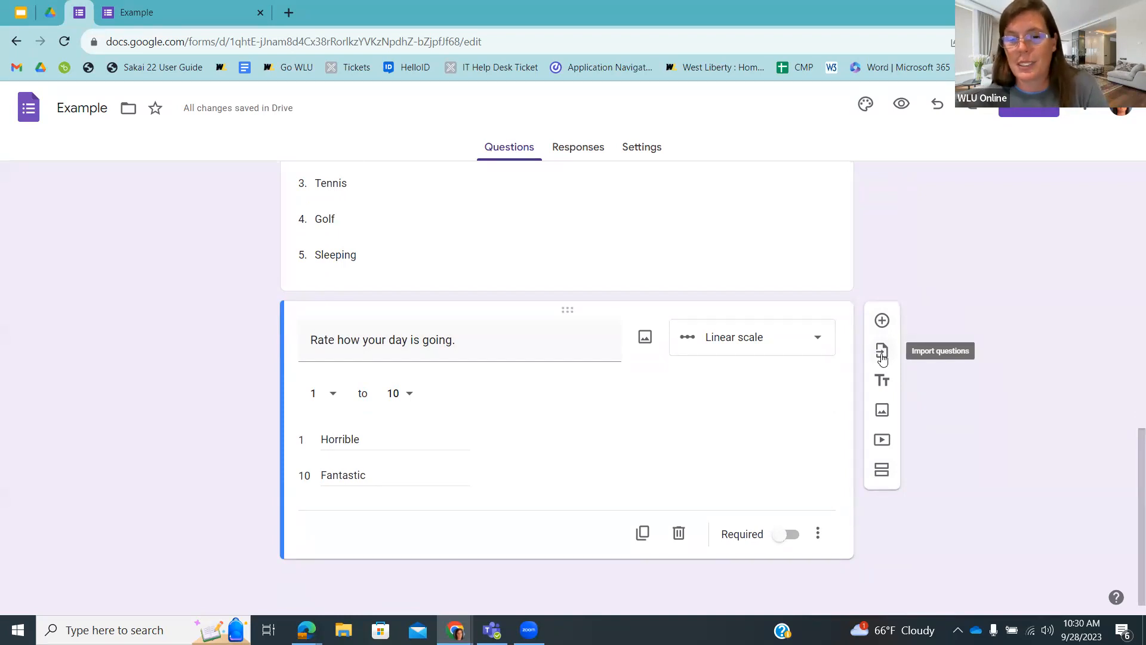
click(882, 357)
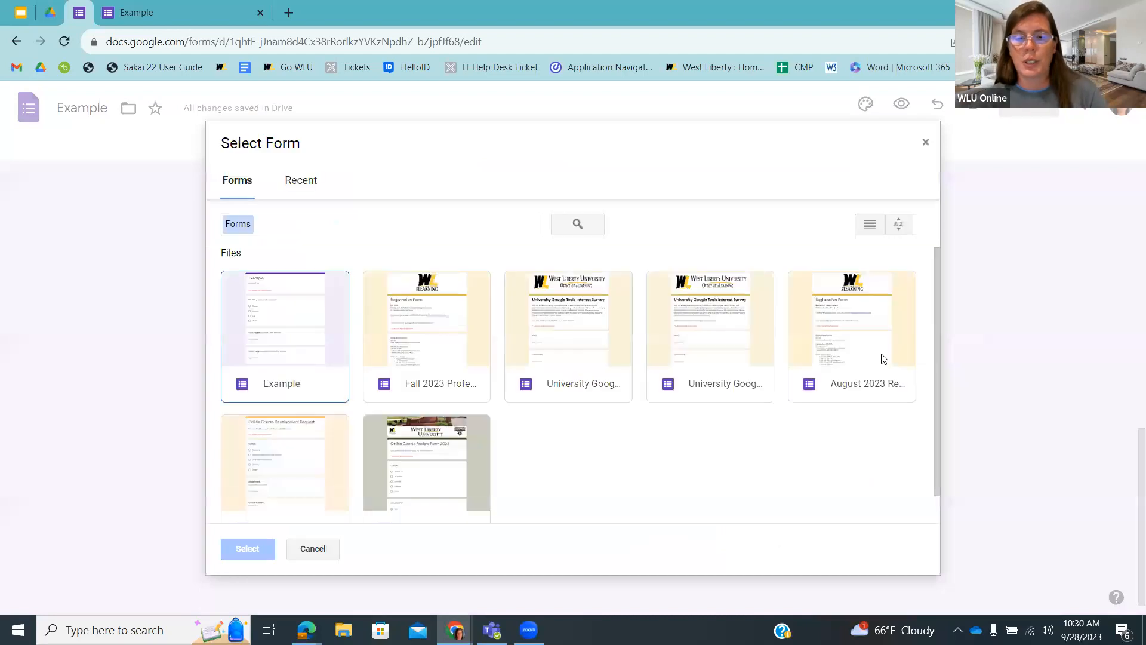
click(926, 143)
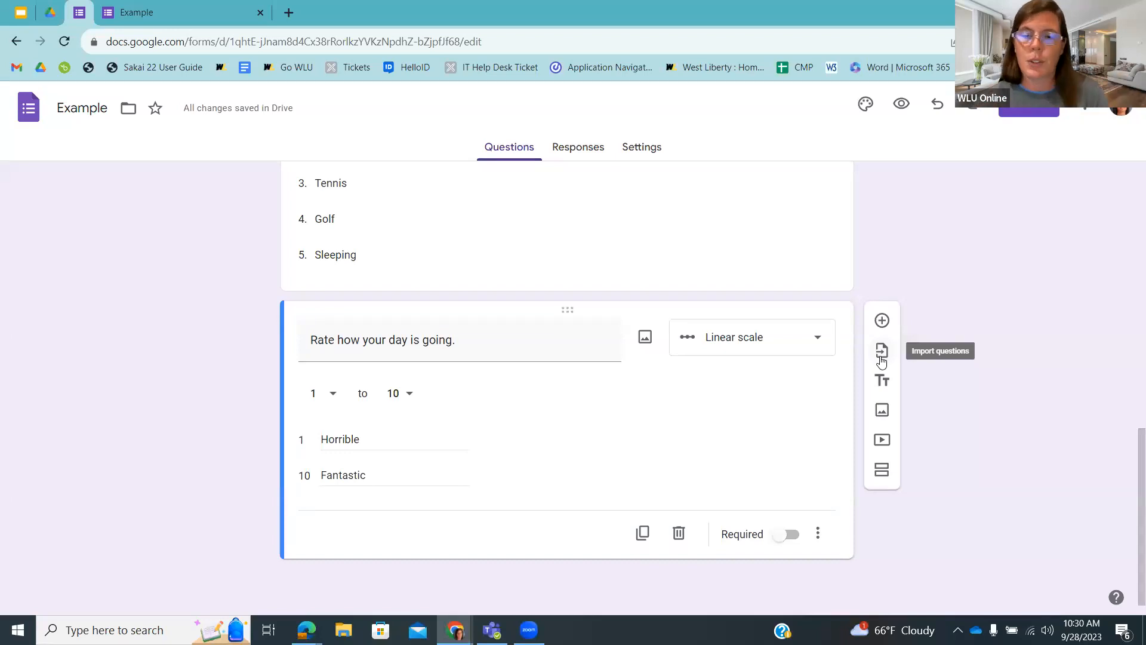
click(882, 358)
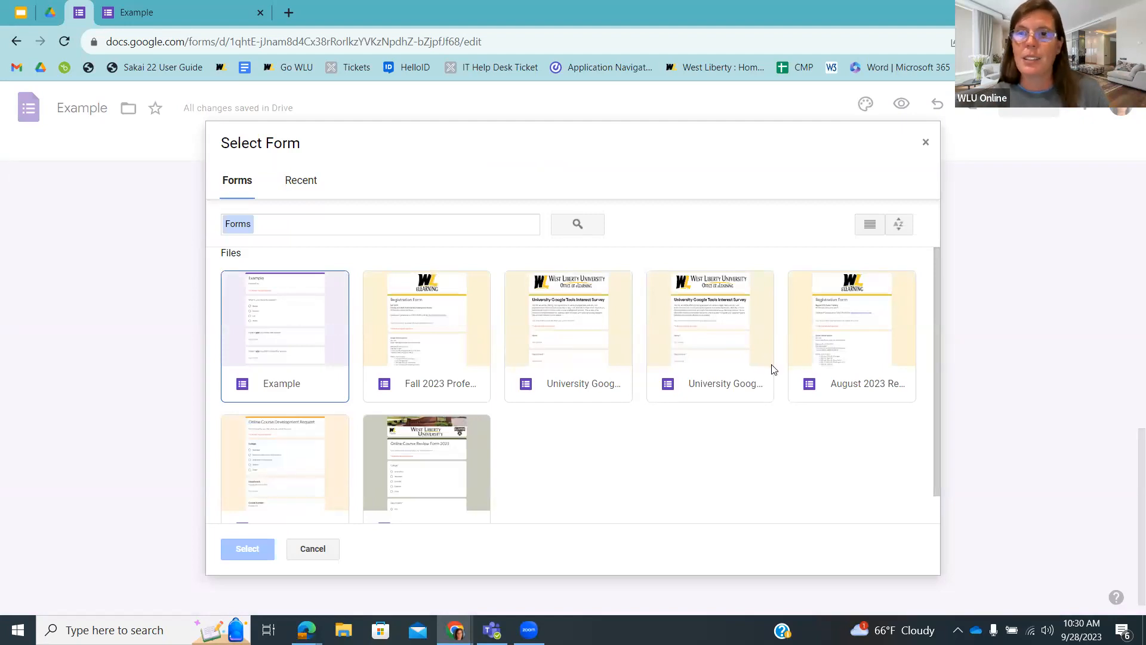
click(420, 339)
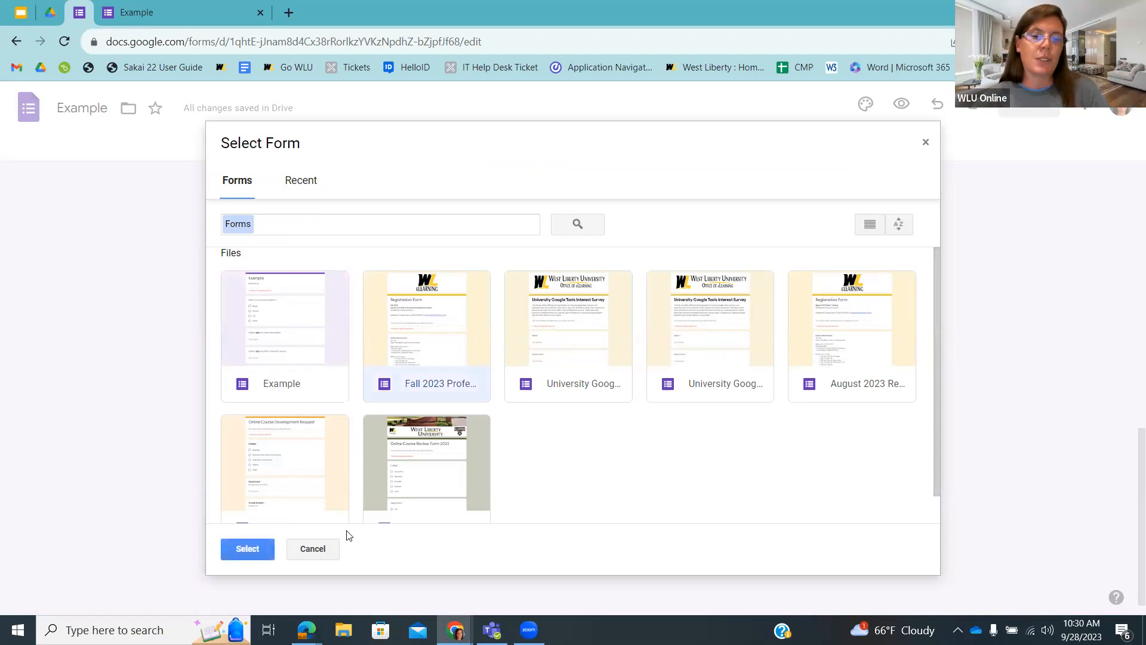
click(263, 548)
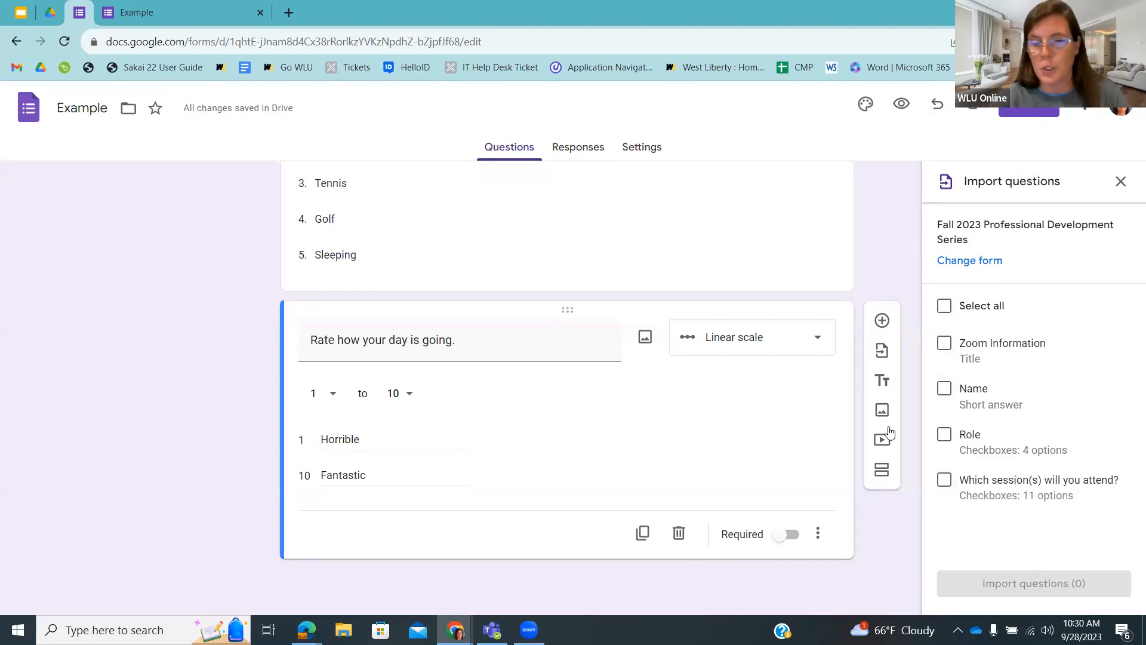
click(944, 390)
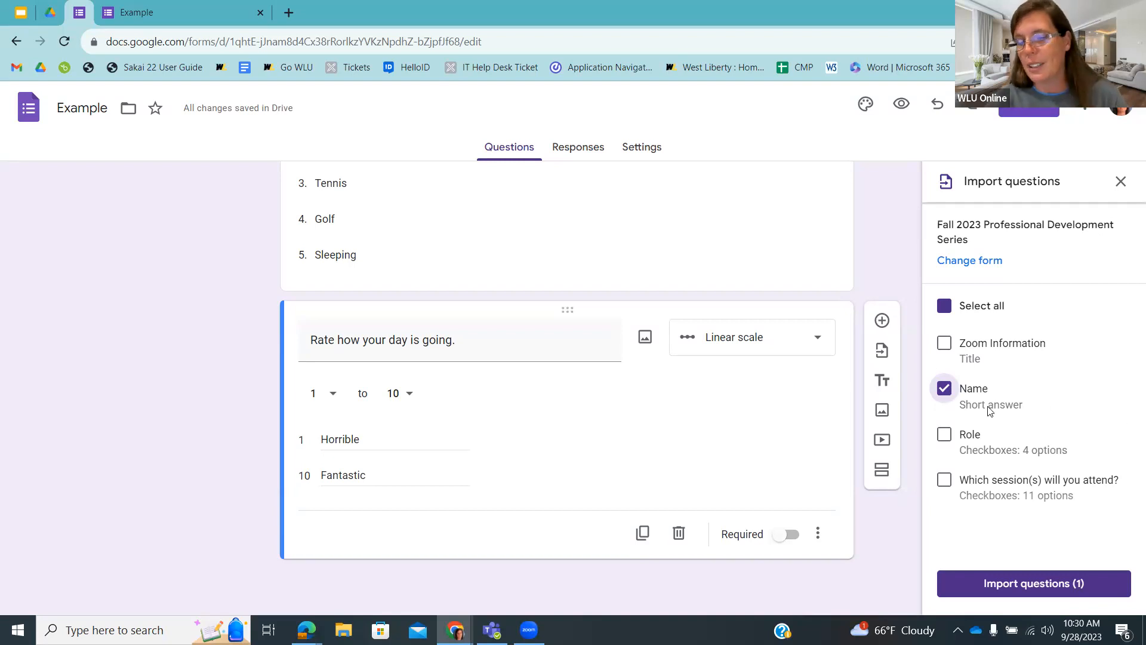
click(1022, 600)
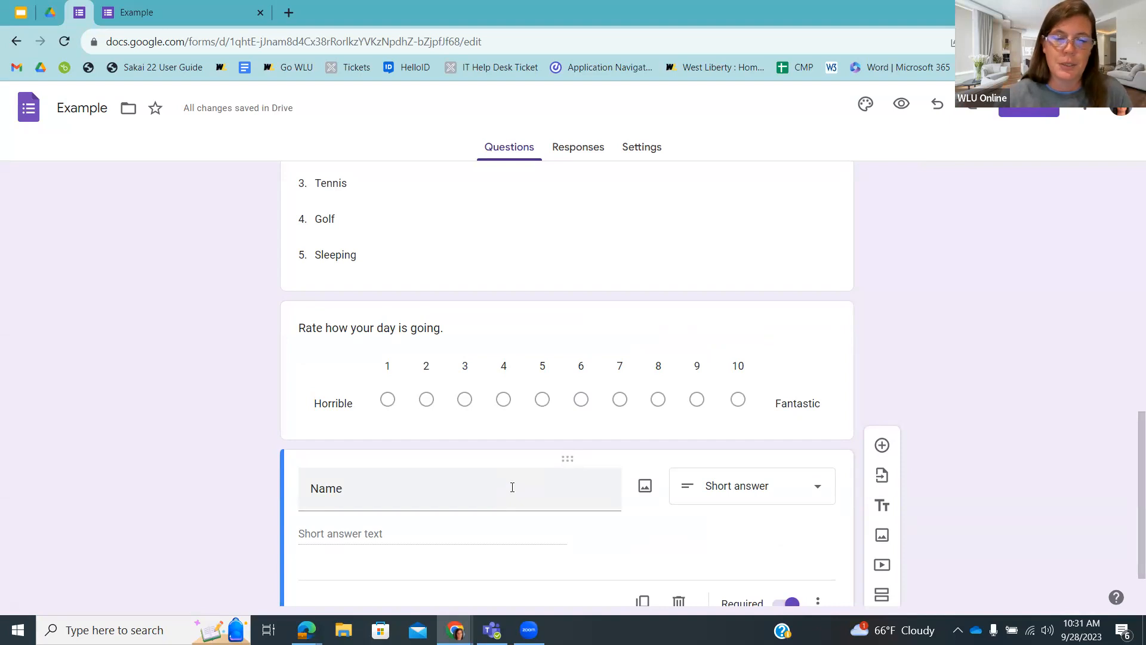
Step: Add a title and description block below the Name question and delete it again
scroll(928, 466, down, 1)
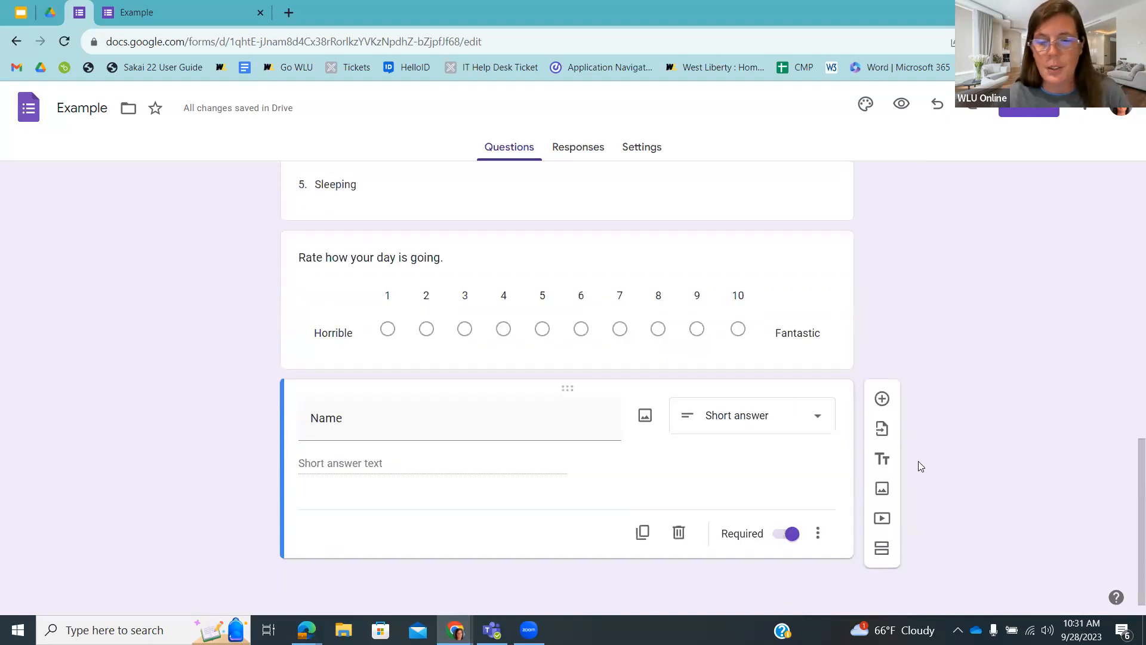
click(882, 459)
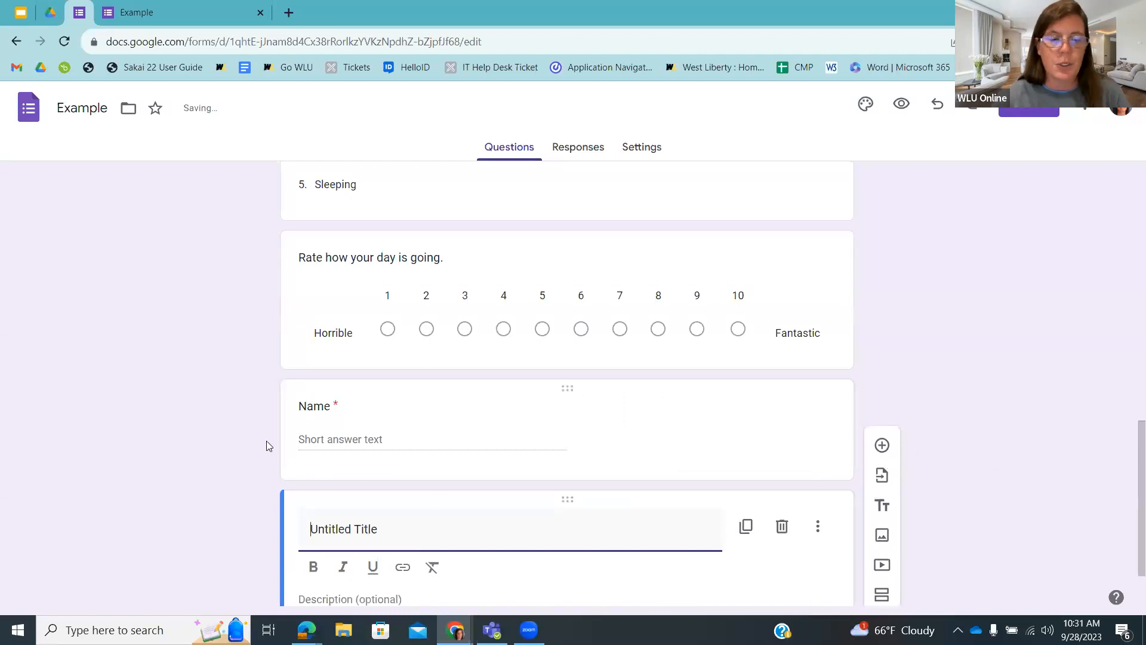
scroll(264, 439, down, 2)
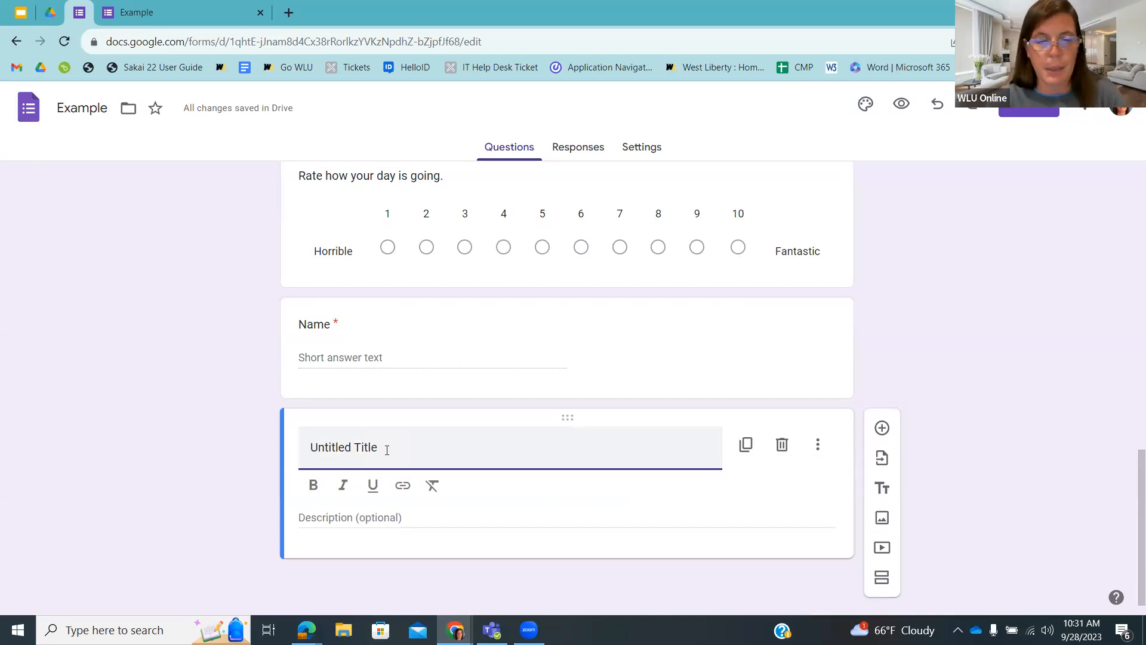
click(782, 445)
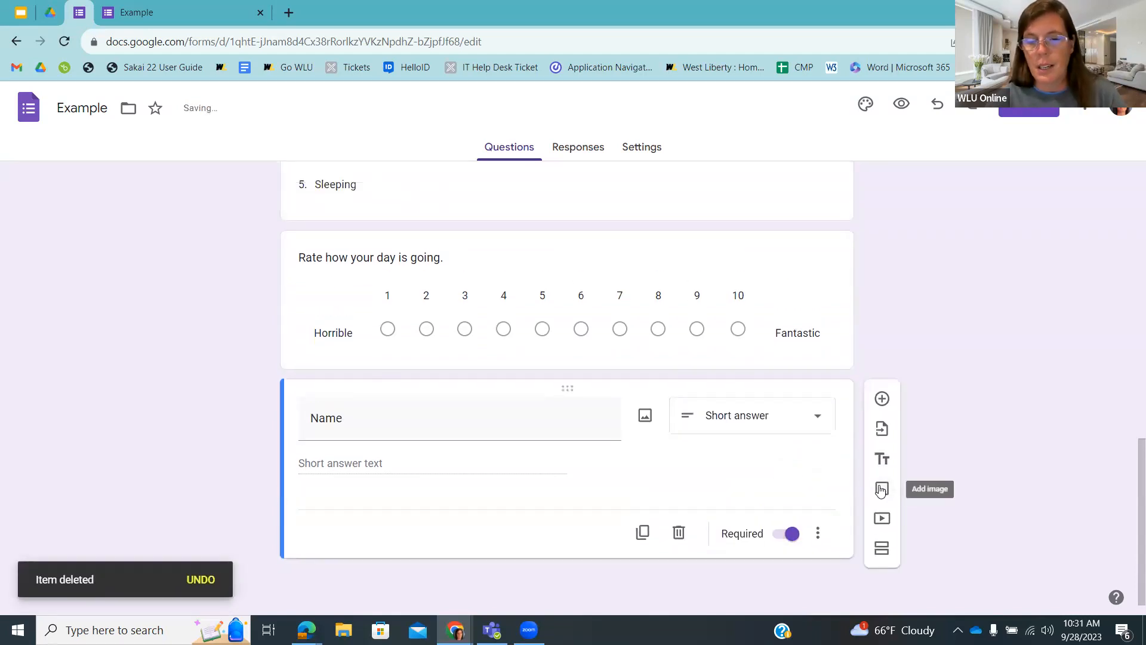
Step: Insert the tree-lined campus photo below the Name question from a Google Images search for "west liberty university"
click(882, 489)
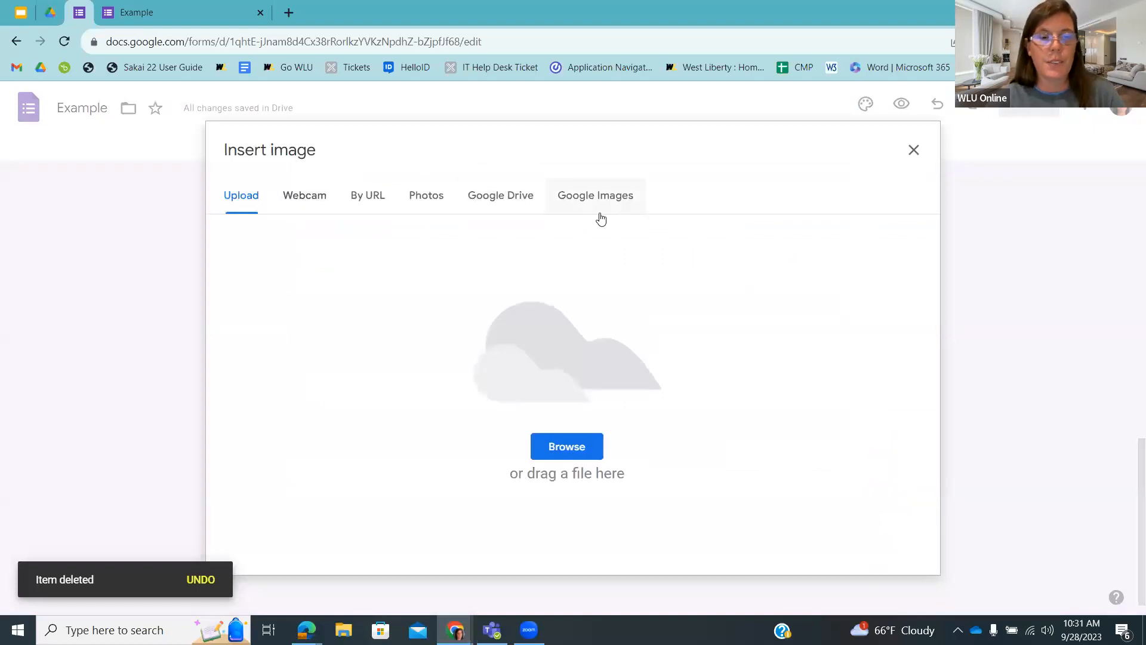
click(573, 197)
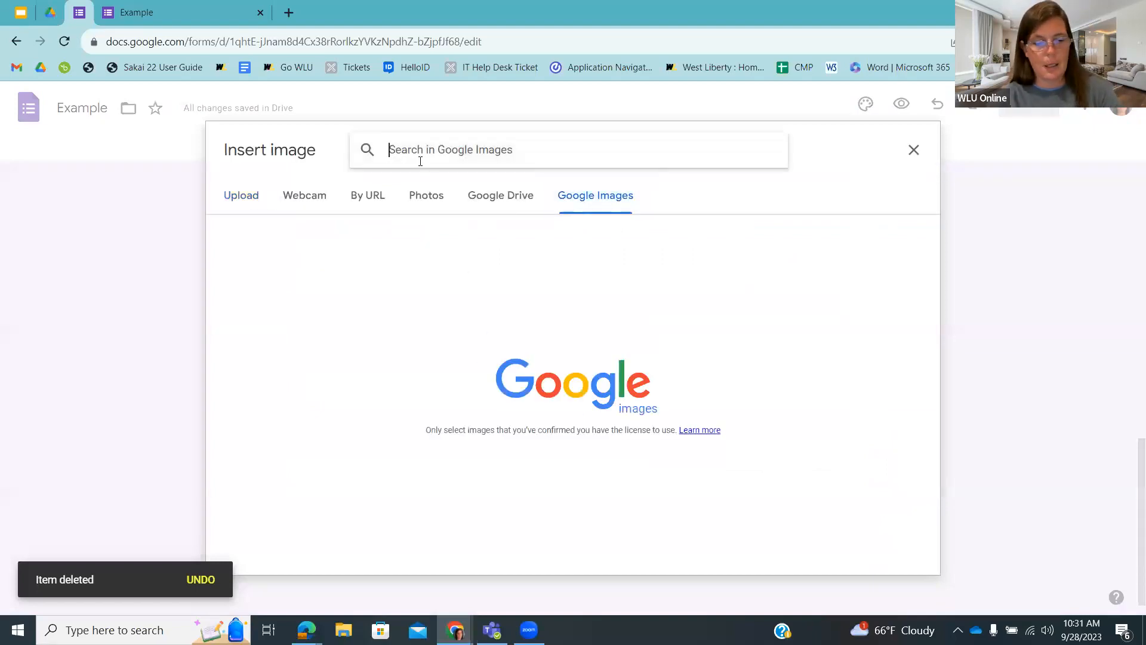
text(West Liberty Un)
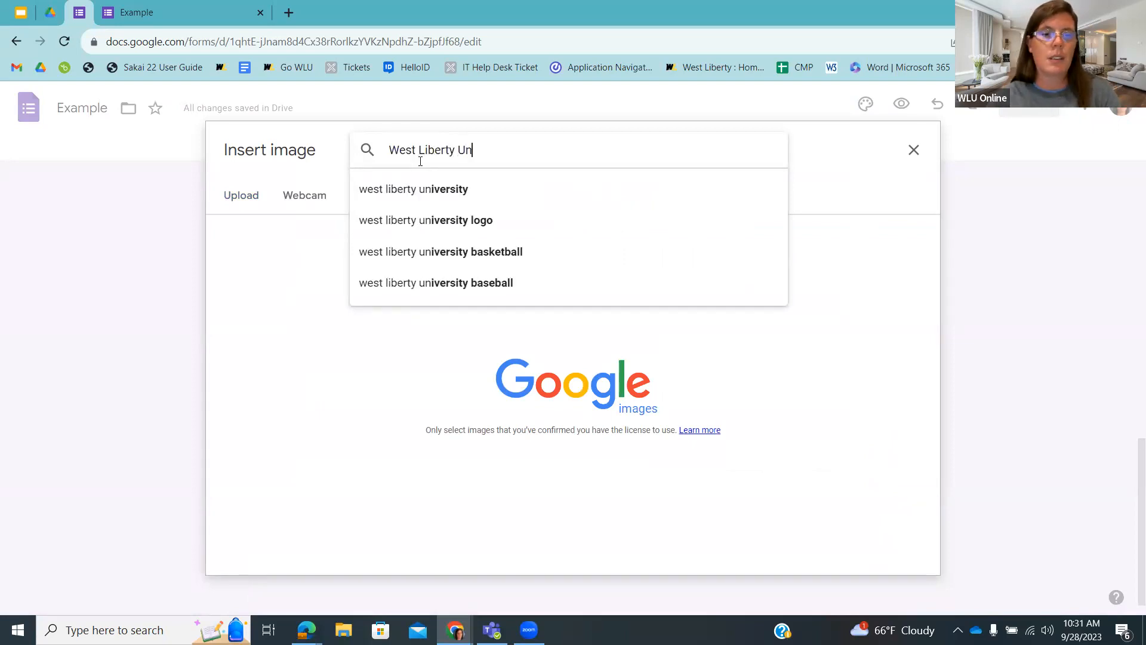
click(443, 190)
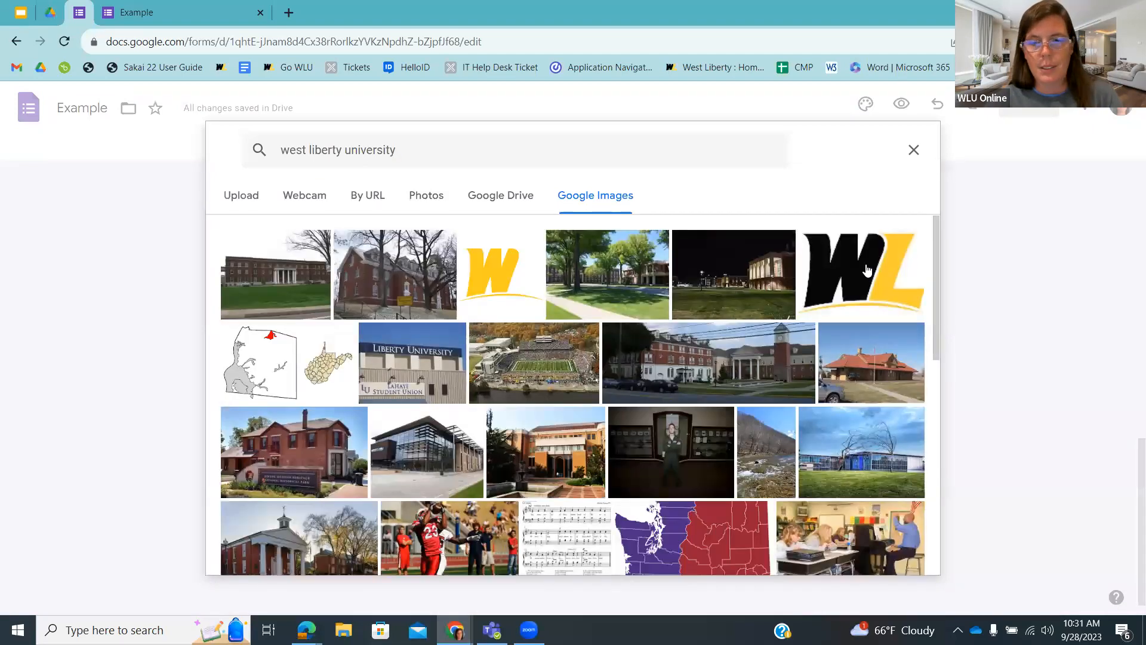
click(597, 267)
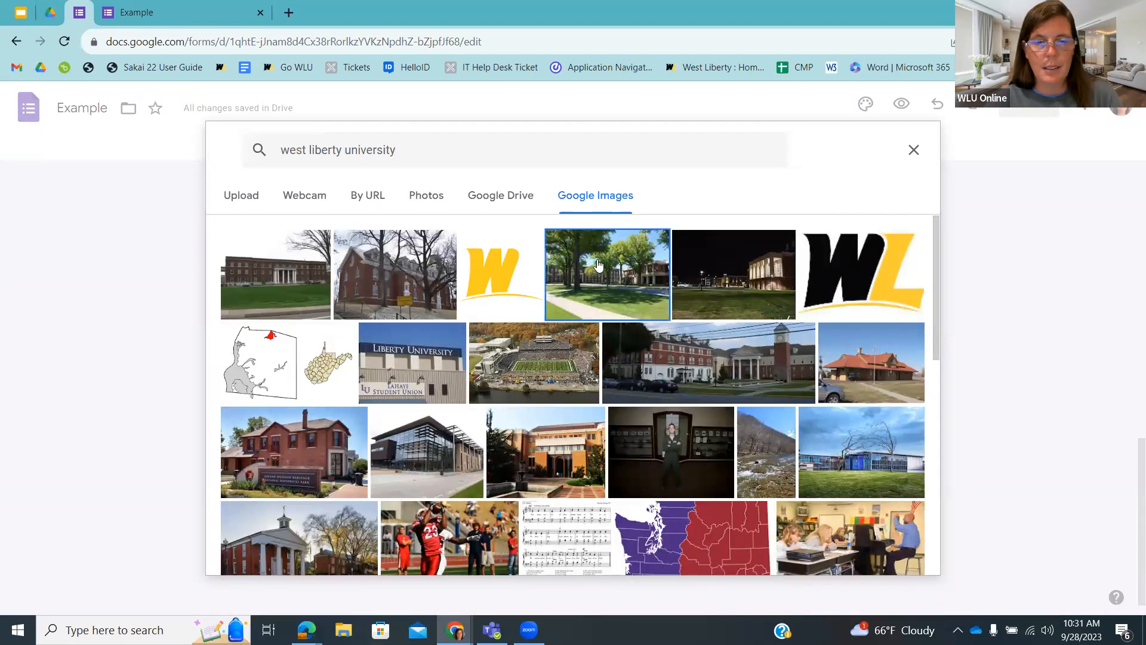
click(899, 553)
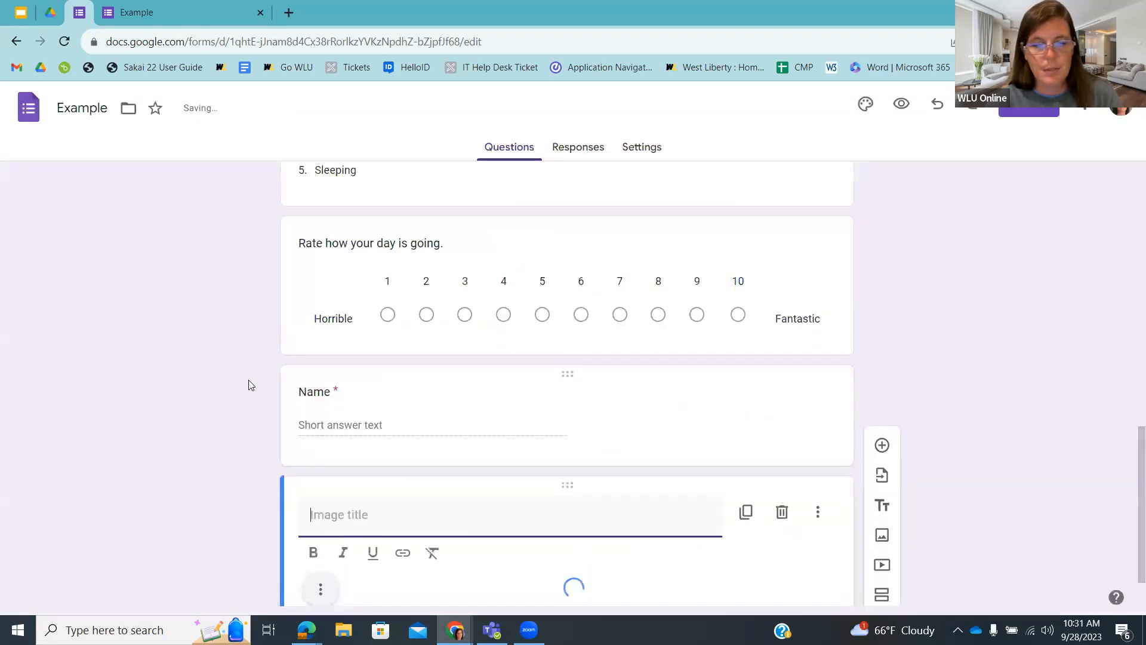
Step: Title the inserted campus image "Which building on campus is this?"
scroll(260, 384, down, 6)
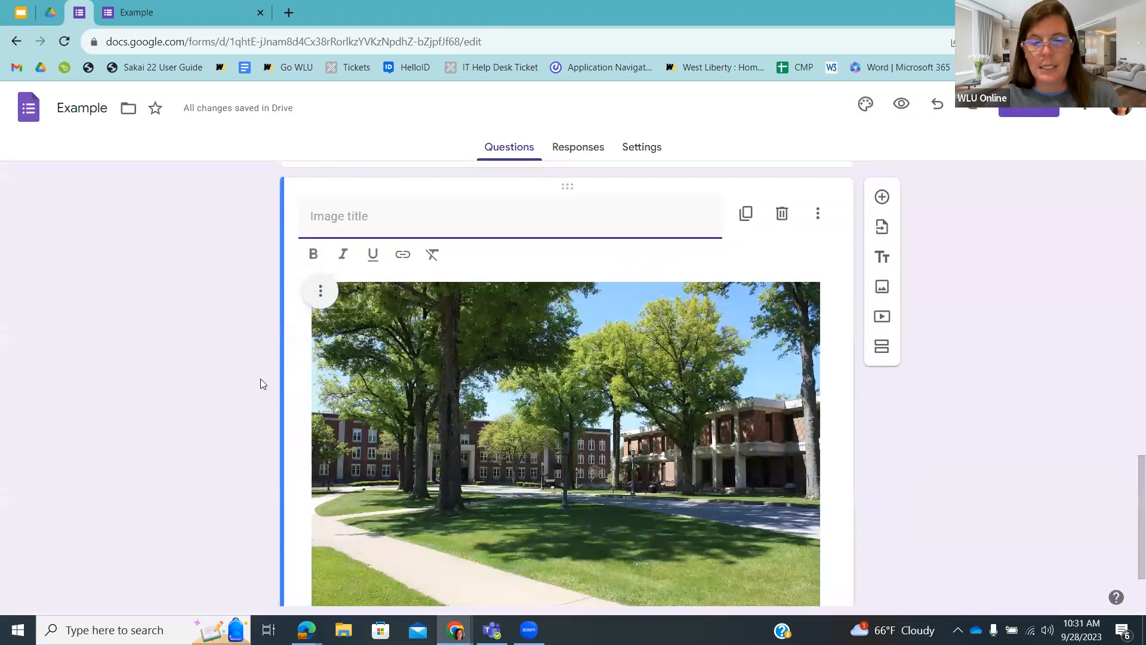
scroll(260, 384, up, 3)
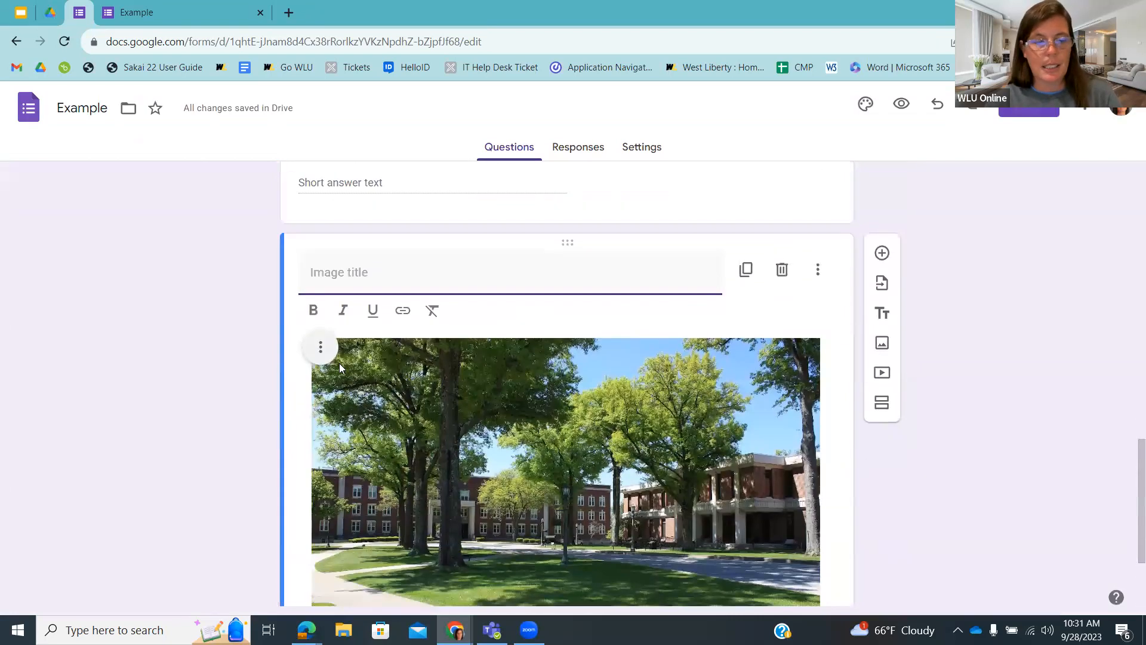
text(Which building on campus is this?)
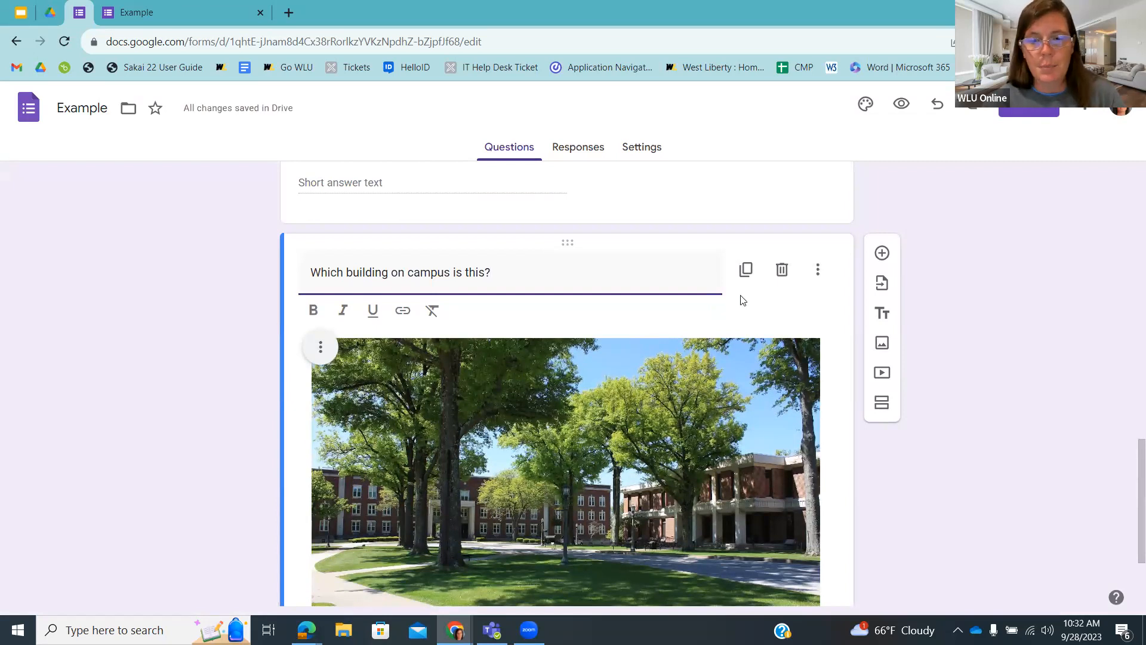
Step: Look at the options for inserting a video and cancel without adding one
click(883, 373)
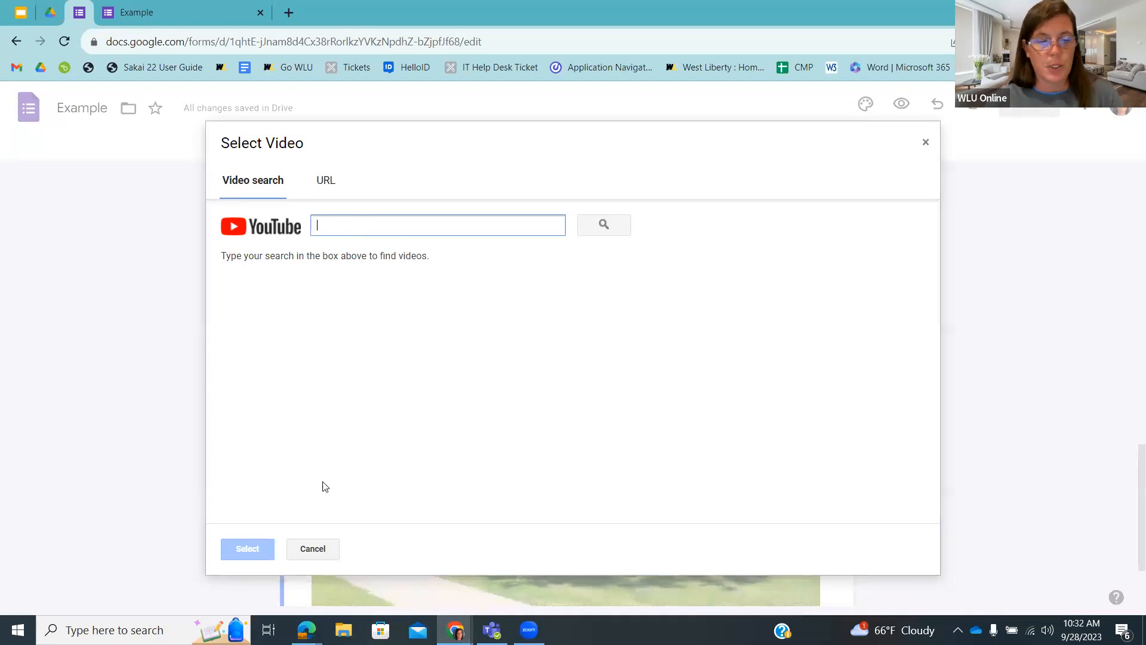
click(313, 548)
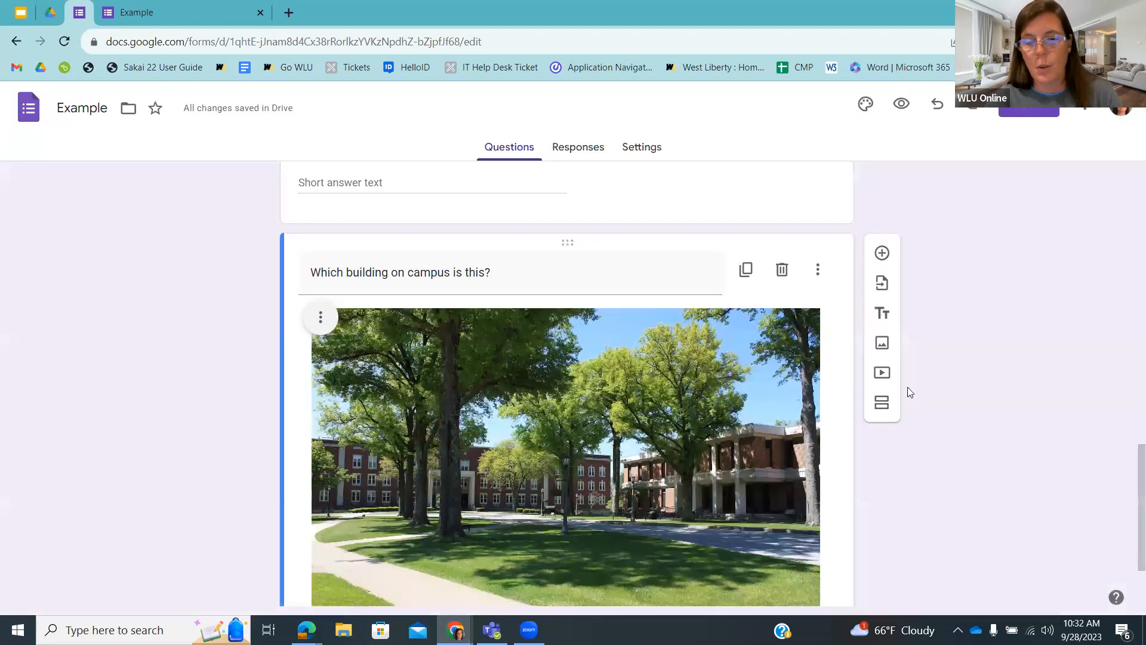
Step: Add a second section after the campus image and title it "Part 2"
click(882, 402)
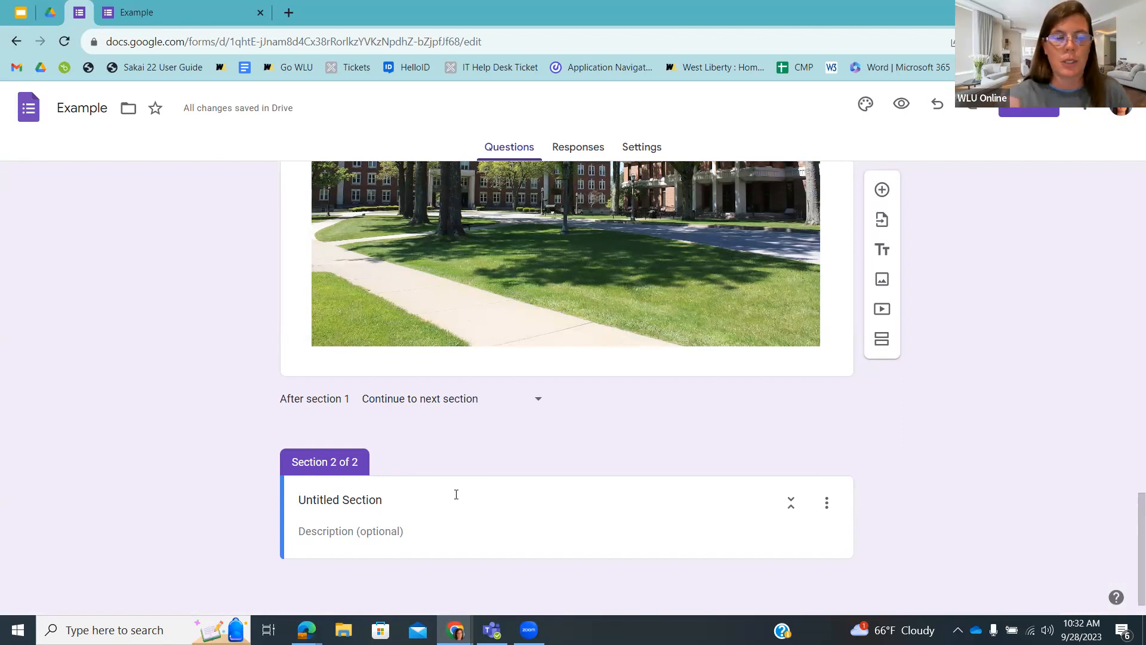
click(302, 500)
text(Har)
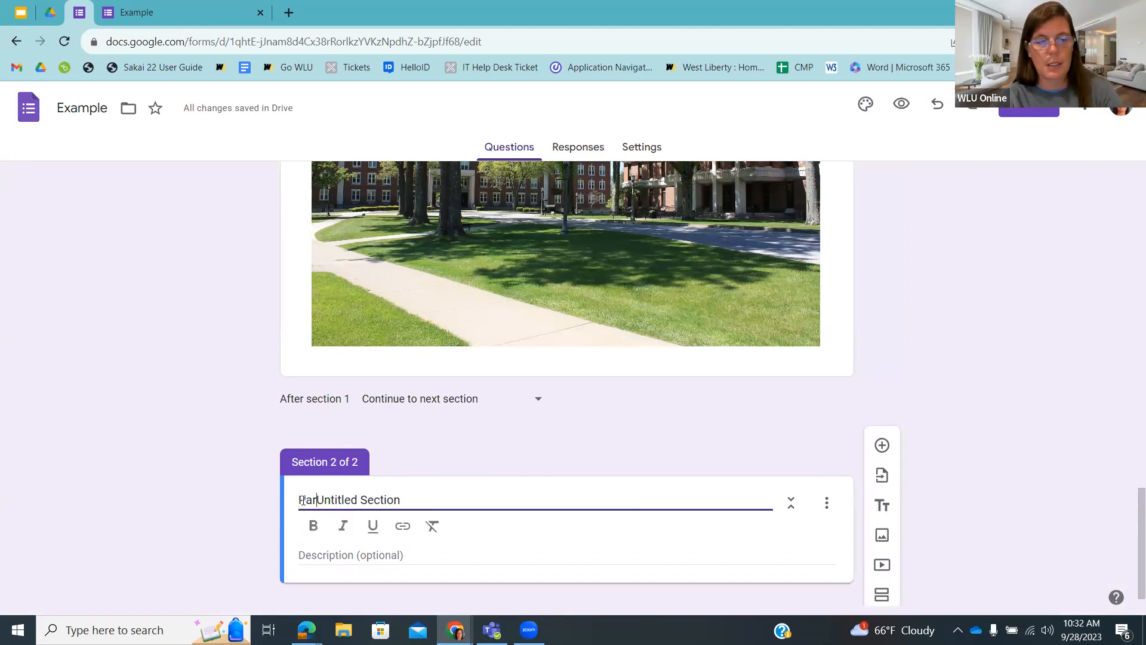
key(BackSpace)
key(BackSpace)
triple_click(366, 500)
text(Part 2)
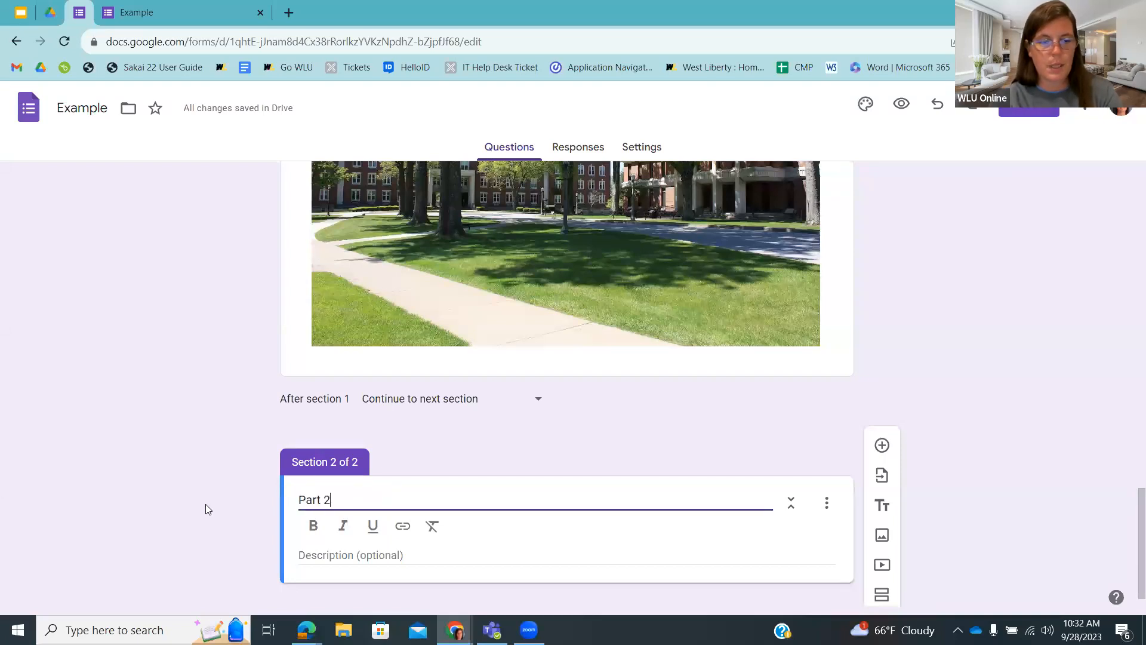
Step: Add a blank multiple-choice question to Part 2 and keep section 1 set to "Continue to next section"
click(882, 445)
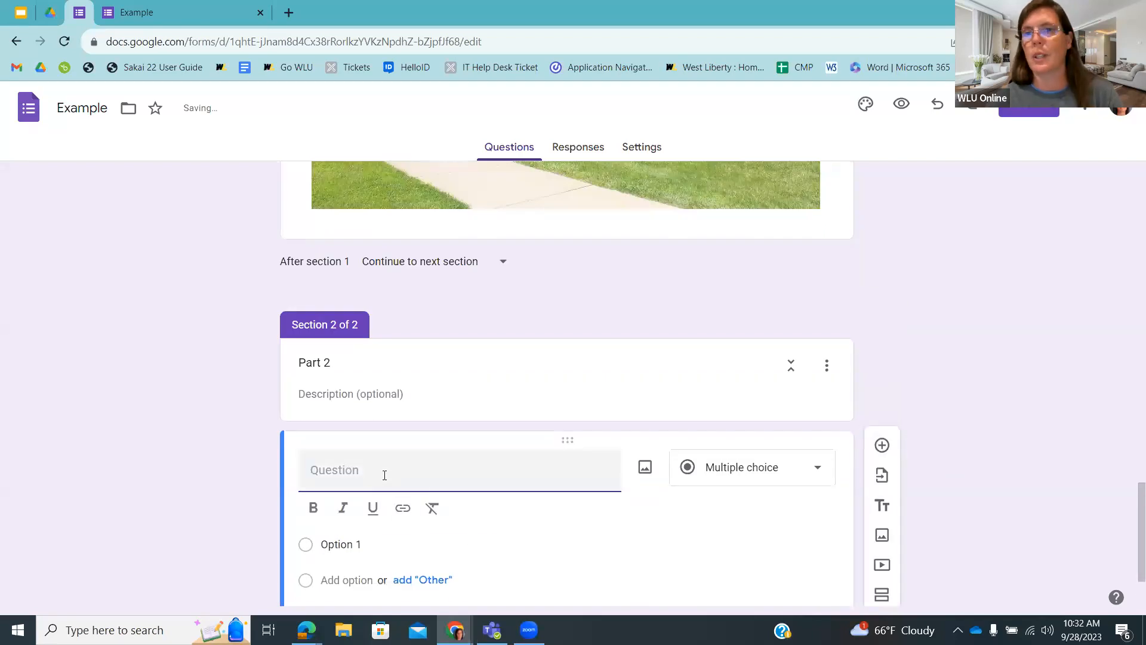
scroll(740, 473, up, 4)
scroll(740, 473, up, 2)
scroll(355, 515, down, 3)
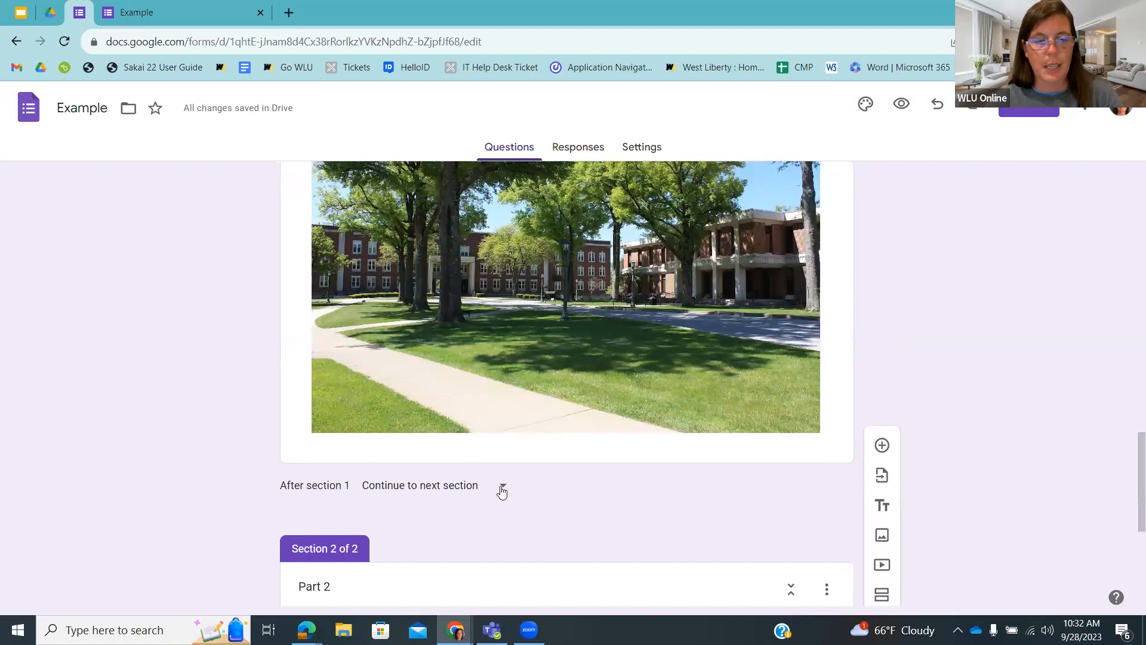
click(501, 488)
click(377, 476)
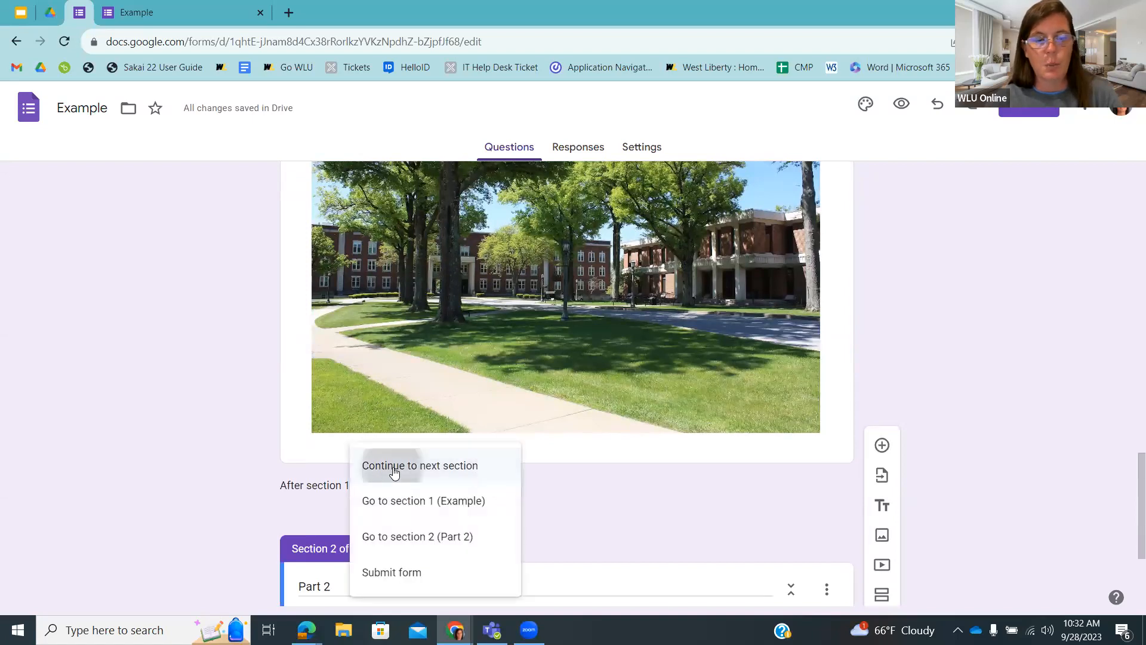
Step: Switch to the Google Slides presentation and advance to the "Now it's your turn!" slide
scroll(596, 517, up, 8)
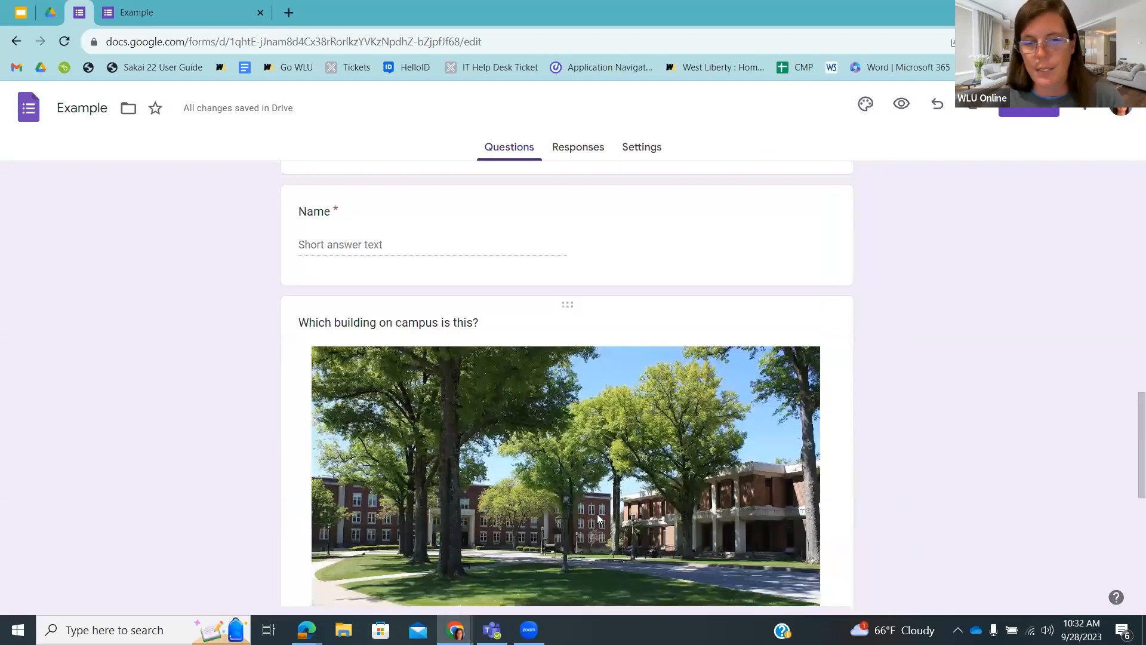
scroll(598, 514, up, 3)
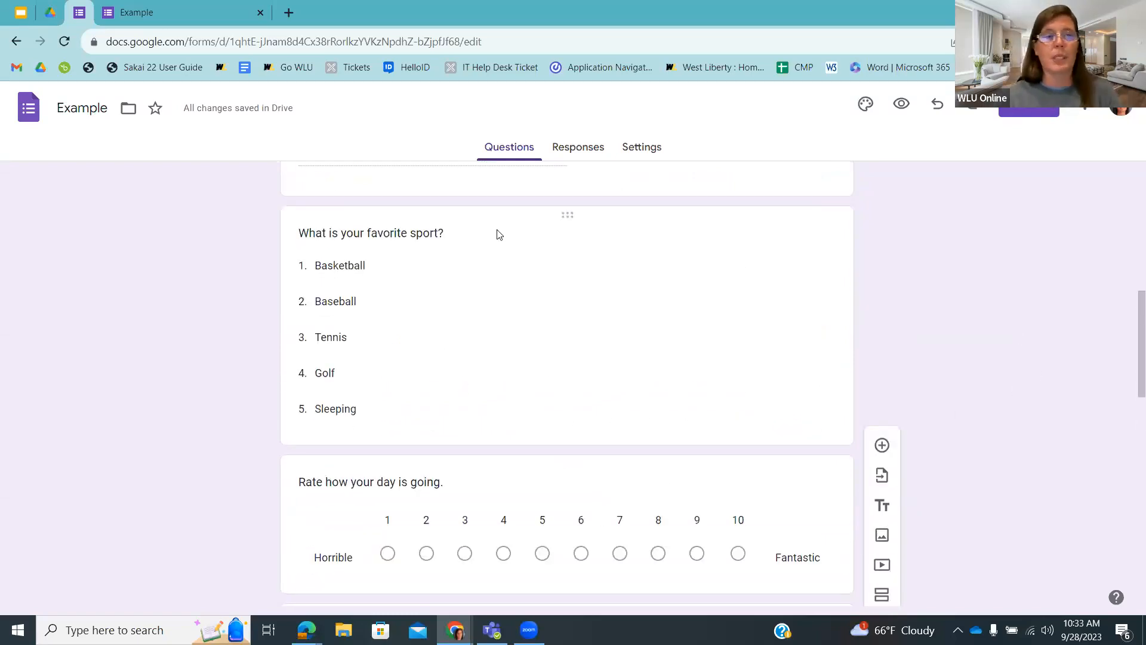
click(15, 9)
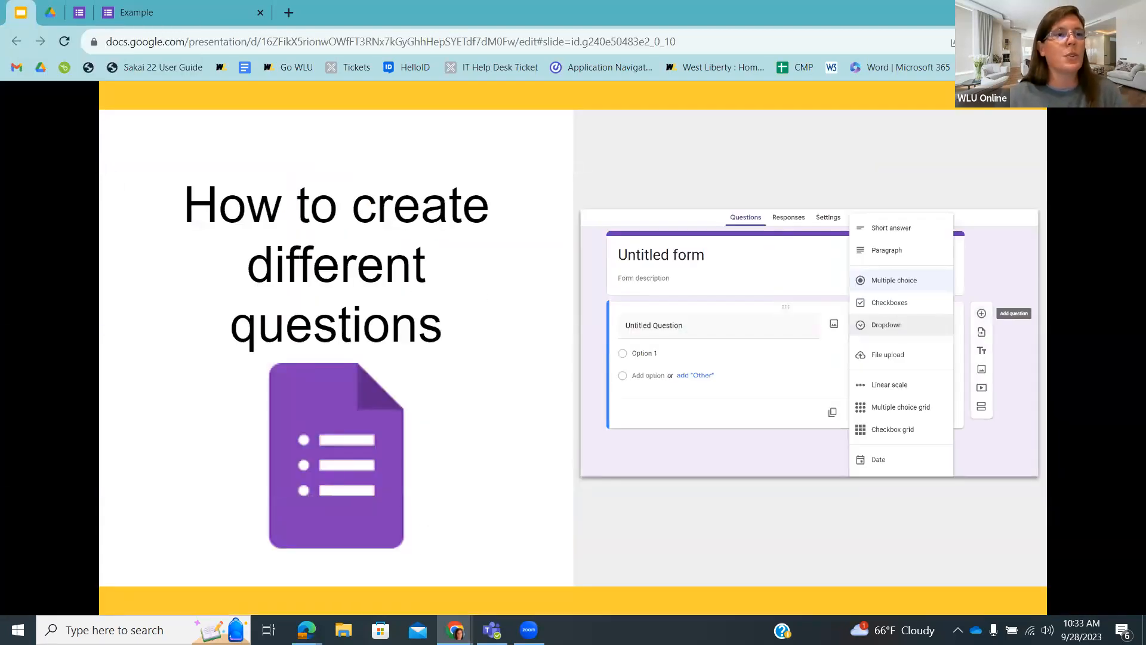
key(Right)
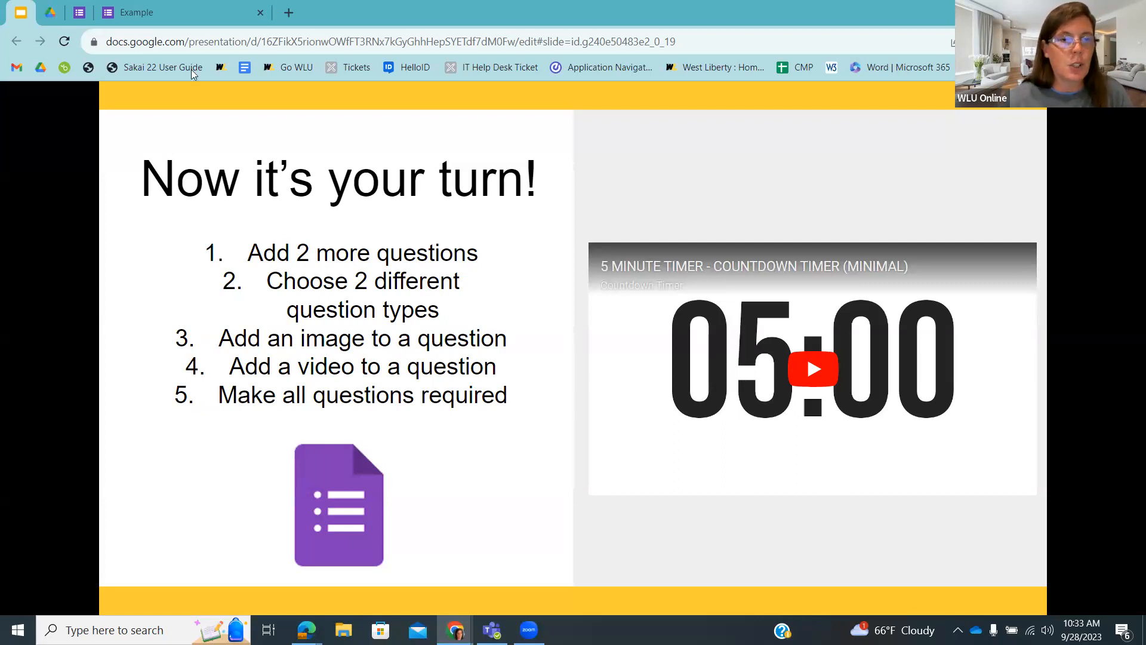
Step: Return to the form and insert the 4-minute video "The Rock Cycle" under the Part 2 header using a YouTube search for "Rock Cycle"
click(82, 12)
scroll(327, 388, down, 10)
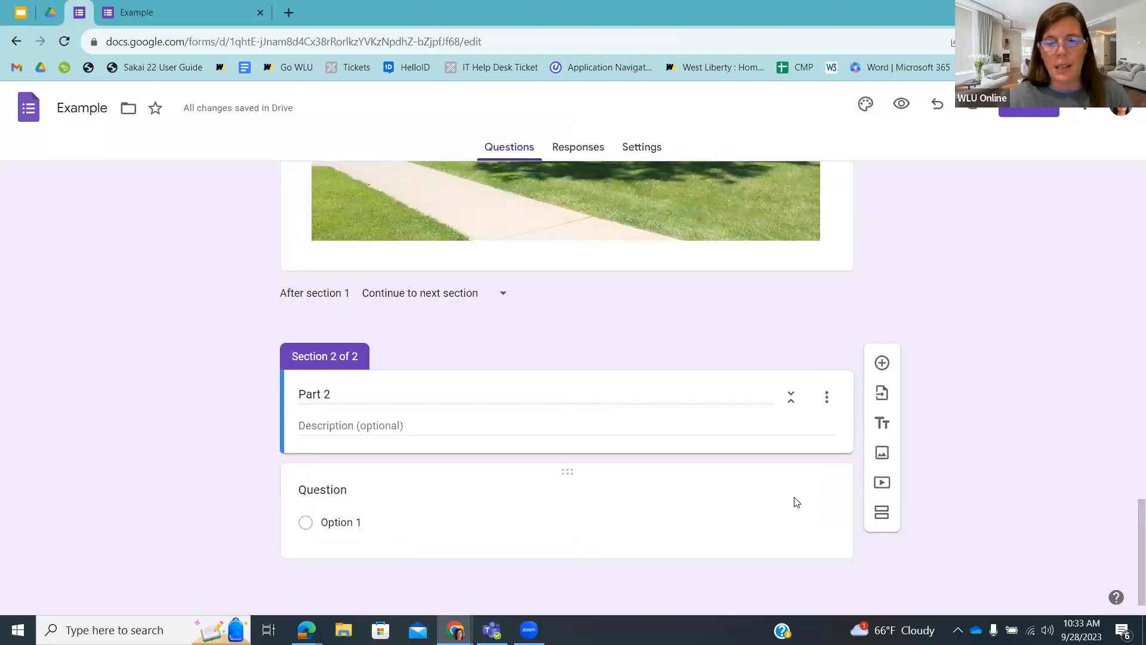
click(883, 483)
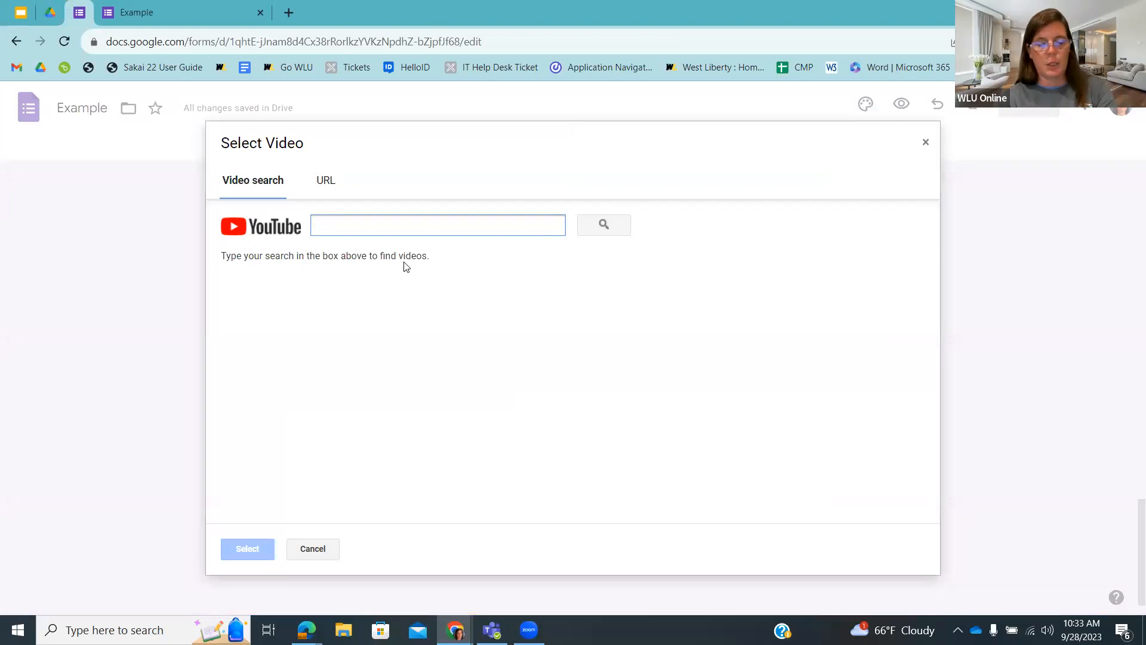
text(Rock Cycle)
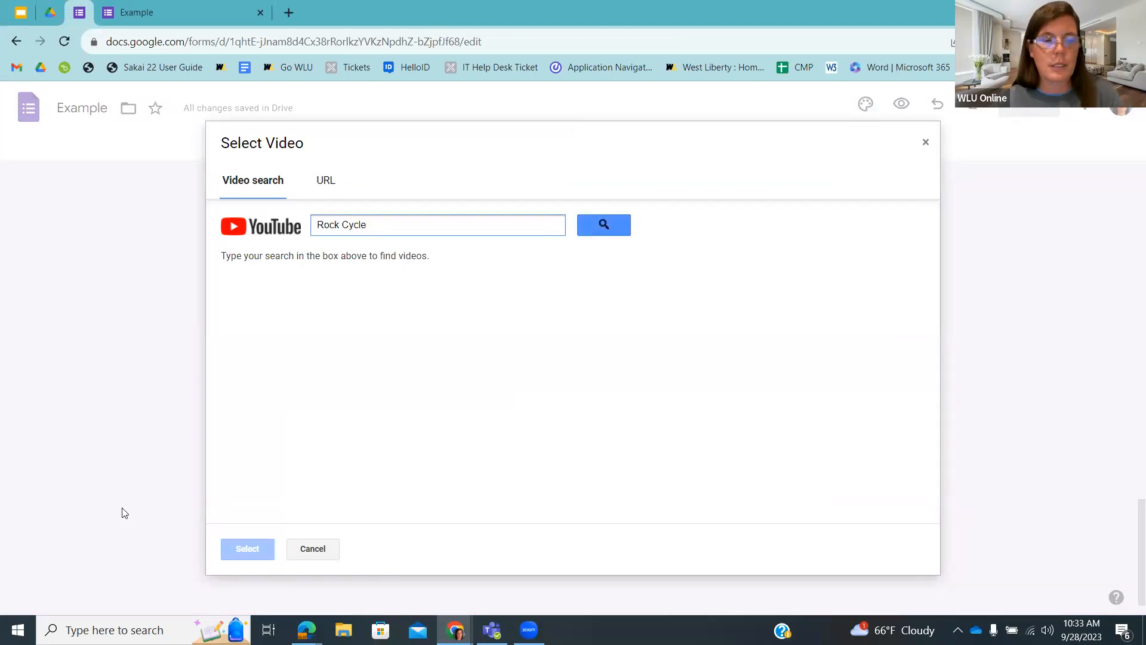
click(599, 225)
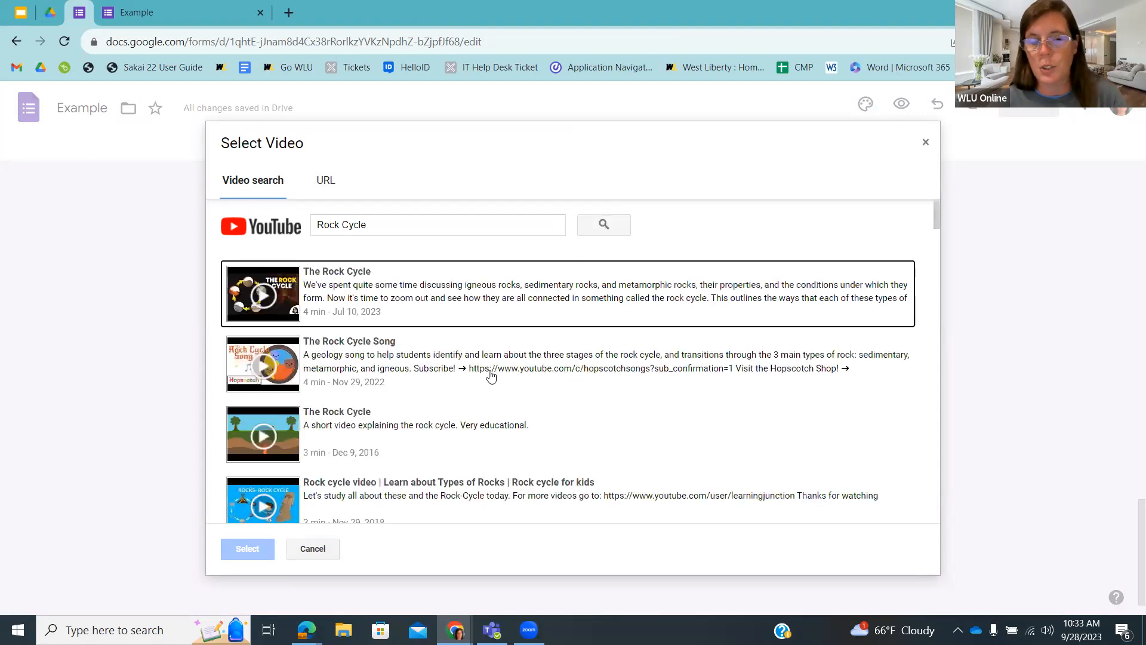
click(345, 290)
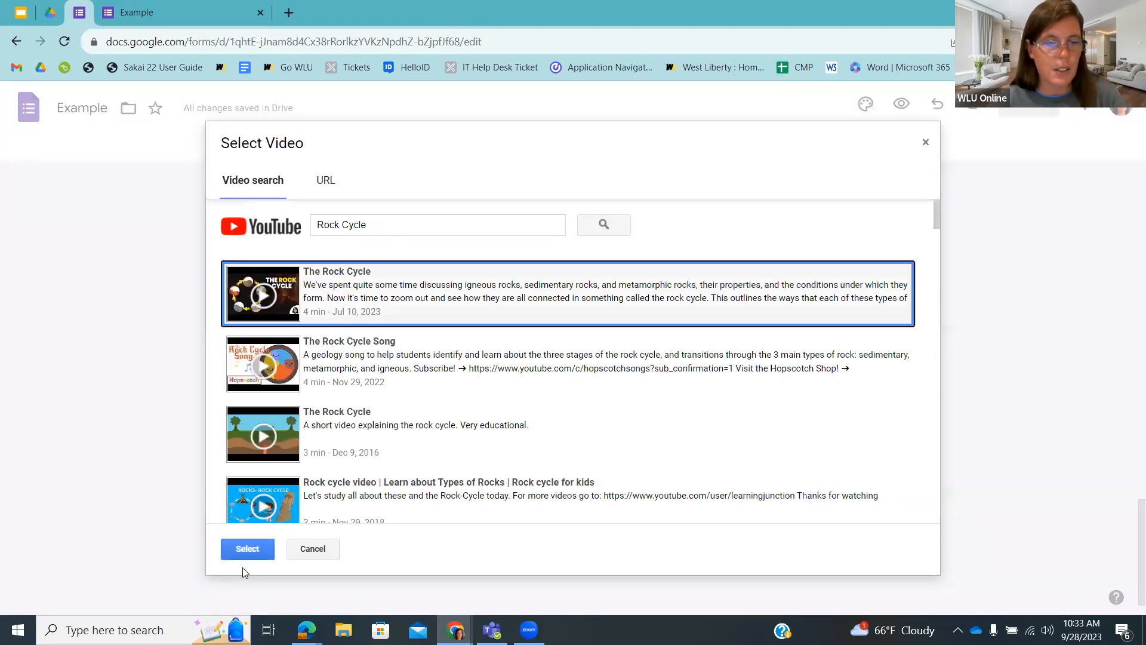
click(247, 549)
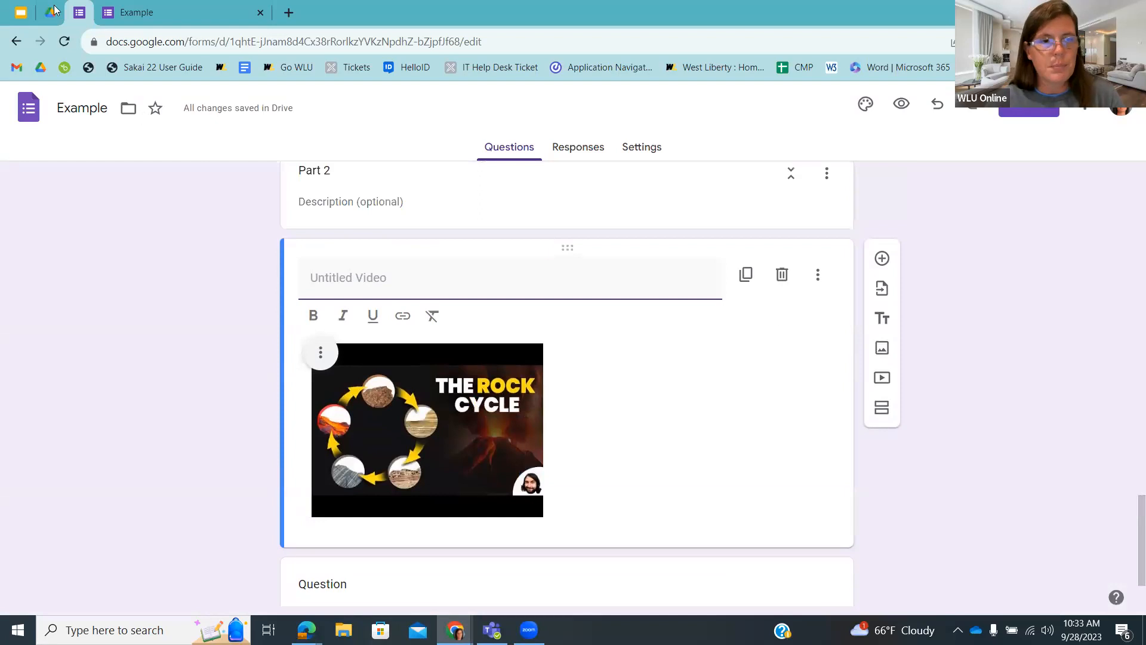
Step: Check the task list in the presentation, then find the Required setting on the form's blank question below the Rock Cycle video
click(20, 12)
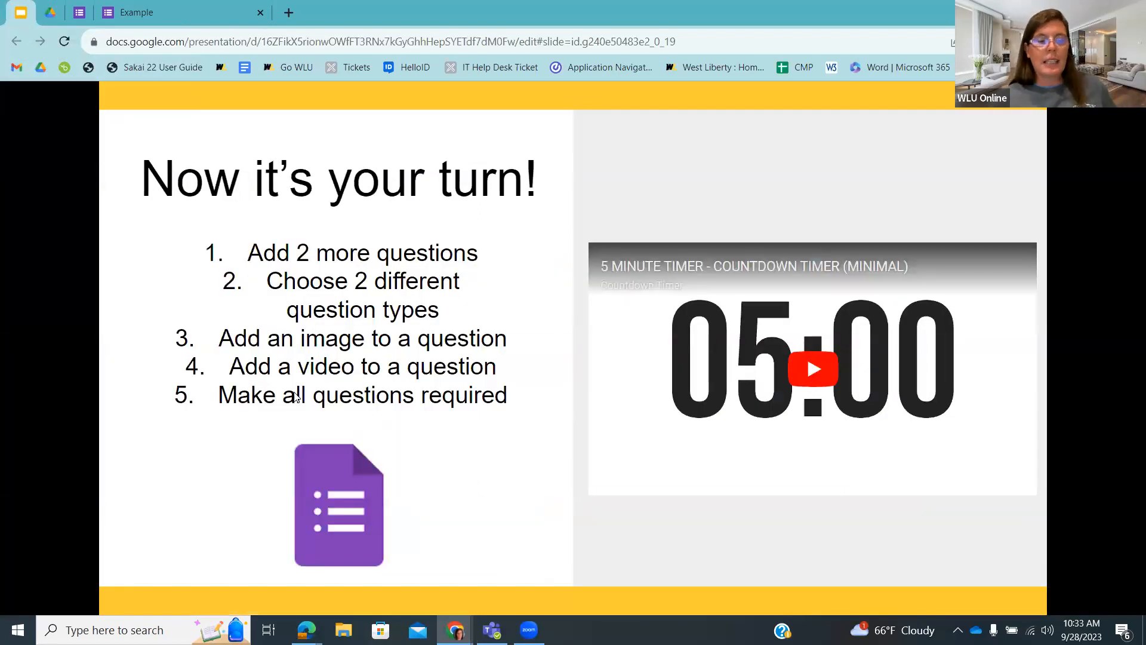
click(79, 13)
scroll(732, 479, down, 2)
click(701, 413)
scroll(799, 490, up, 2)
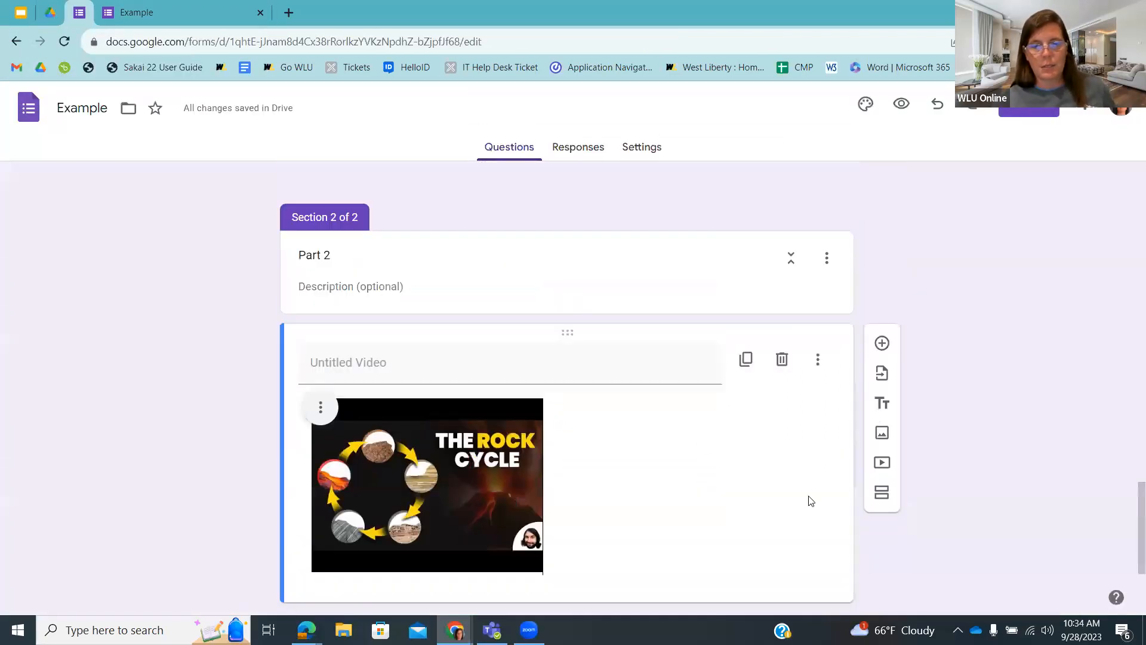
scroll(752, 495, down, 2)
click(716, 506)
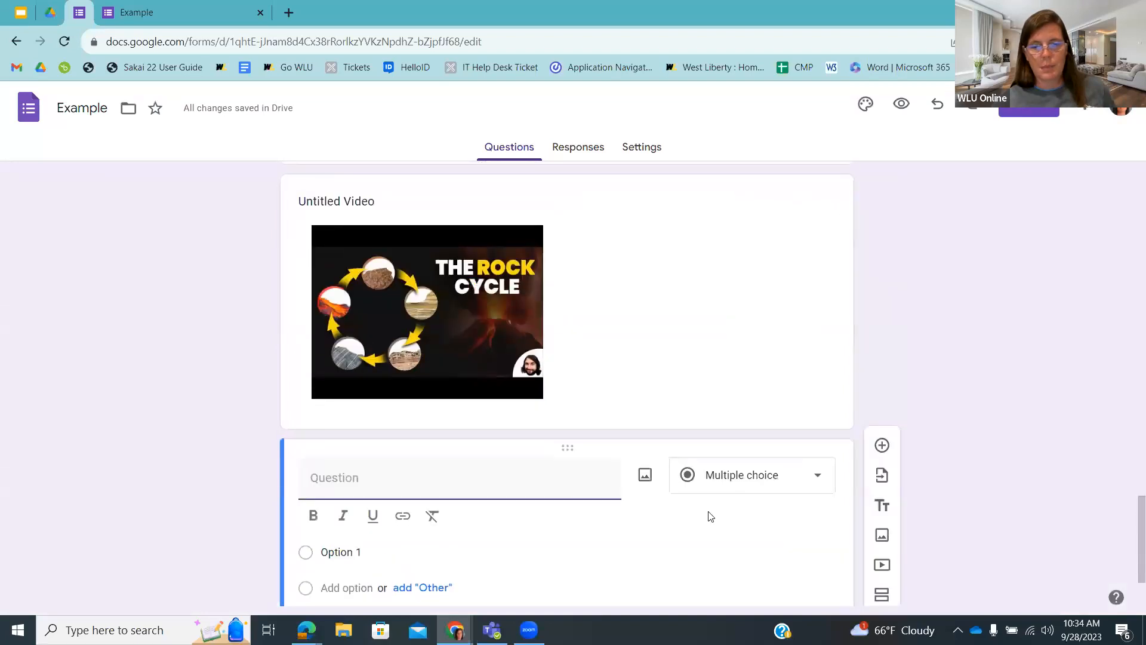
click(789, 538)
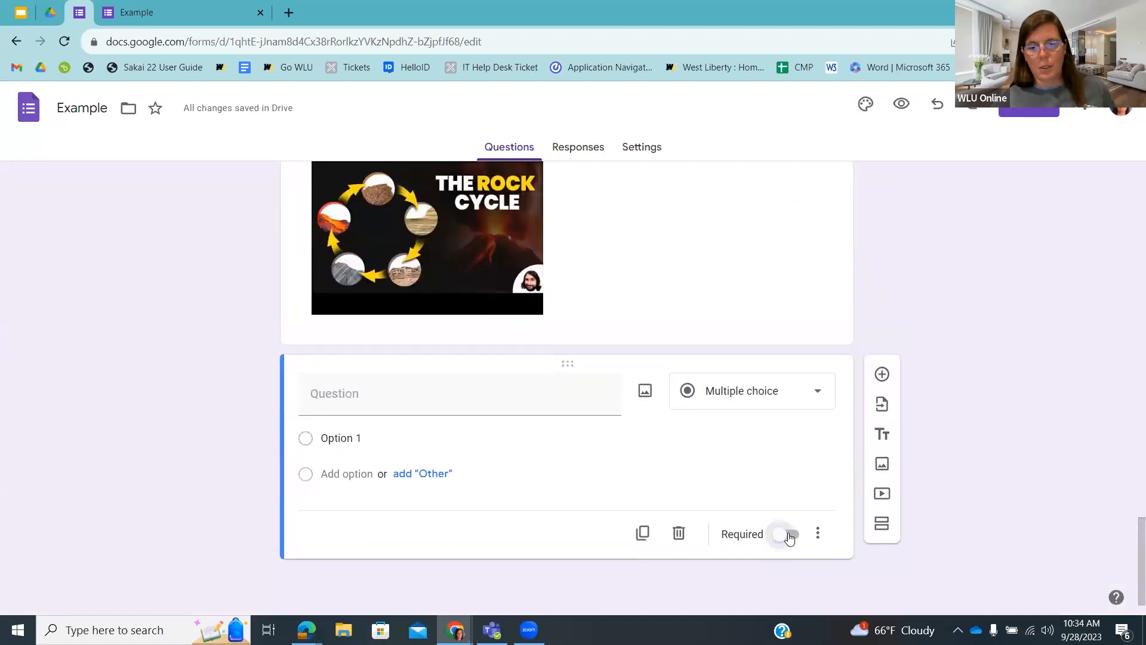
Step: Switch to the presentation and start the 5-minute countdown timer on the "Now it's your turn!" slide
click(24, 12)
click(811, 359)
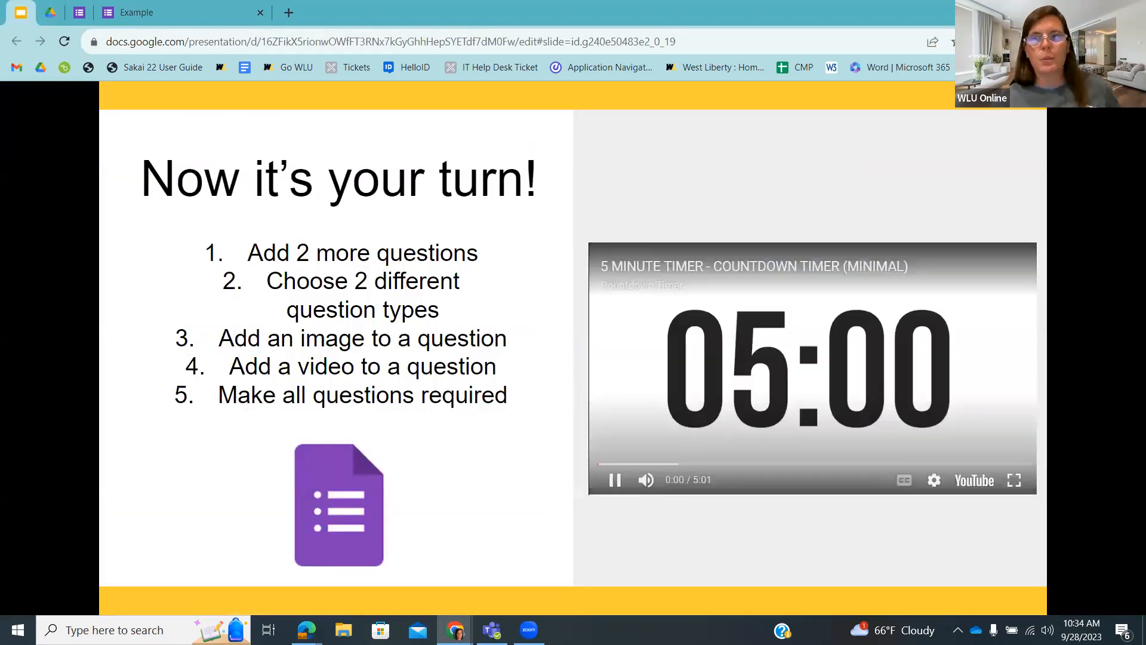
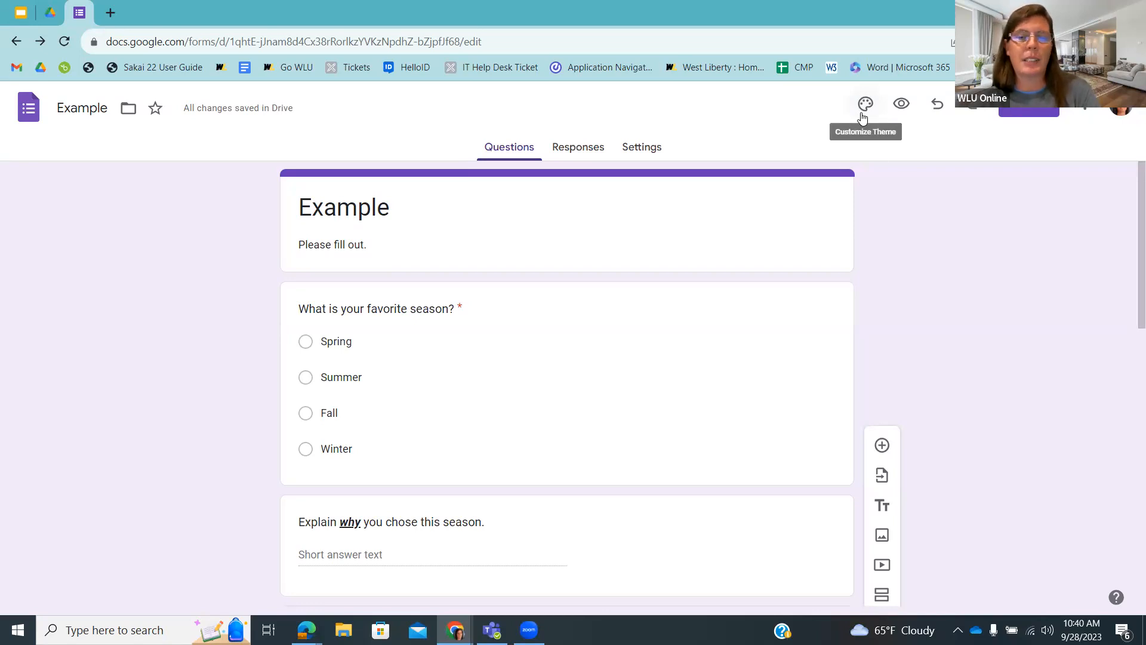
Step: Open the form's theme settings and set the header font to Oswald Medium
click(861, 113)
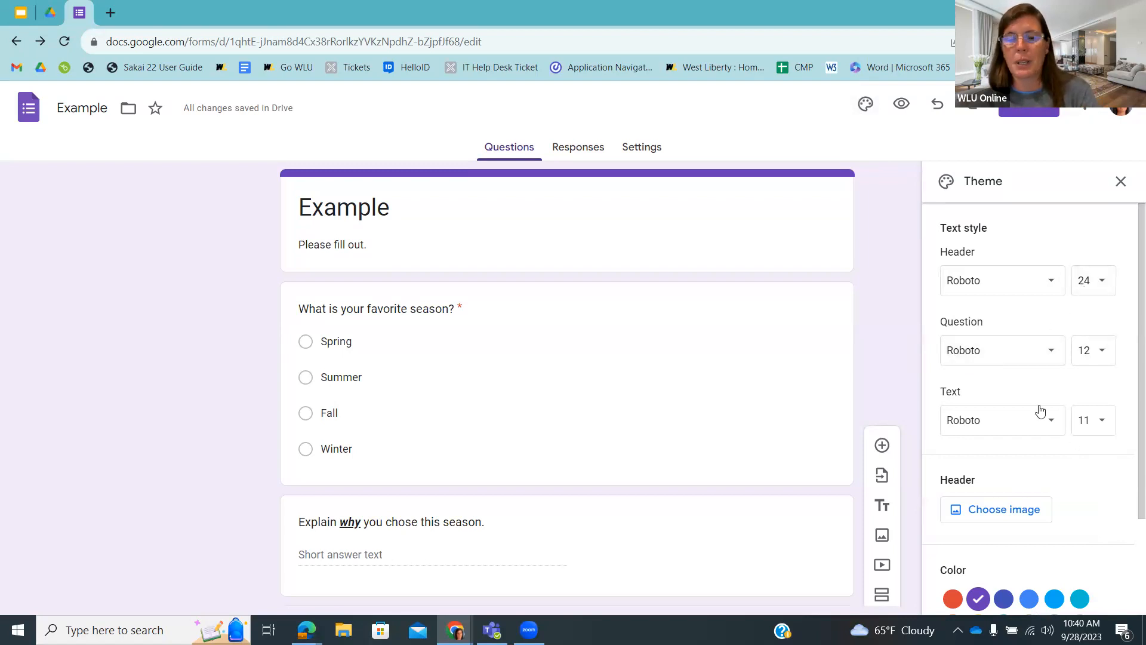
click(1046, 282)
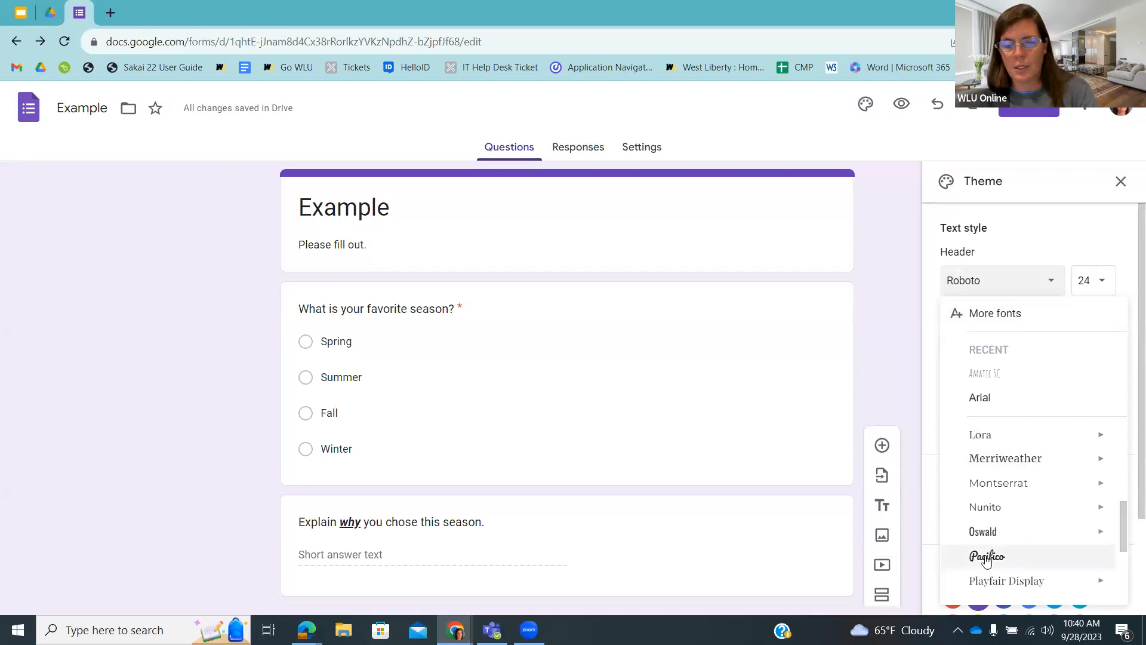
mouse_move(985, 531)
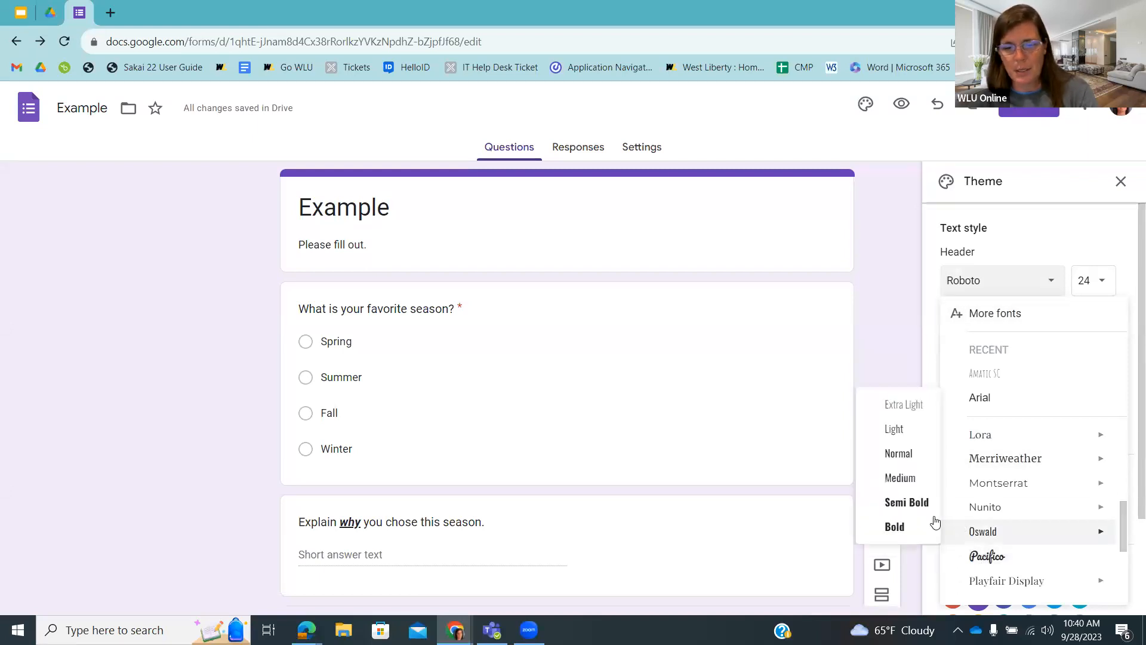
click(901, 478)
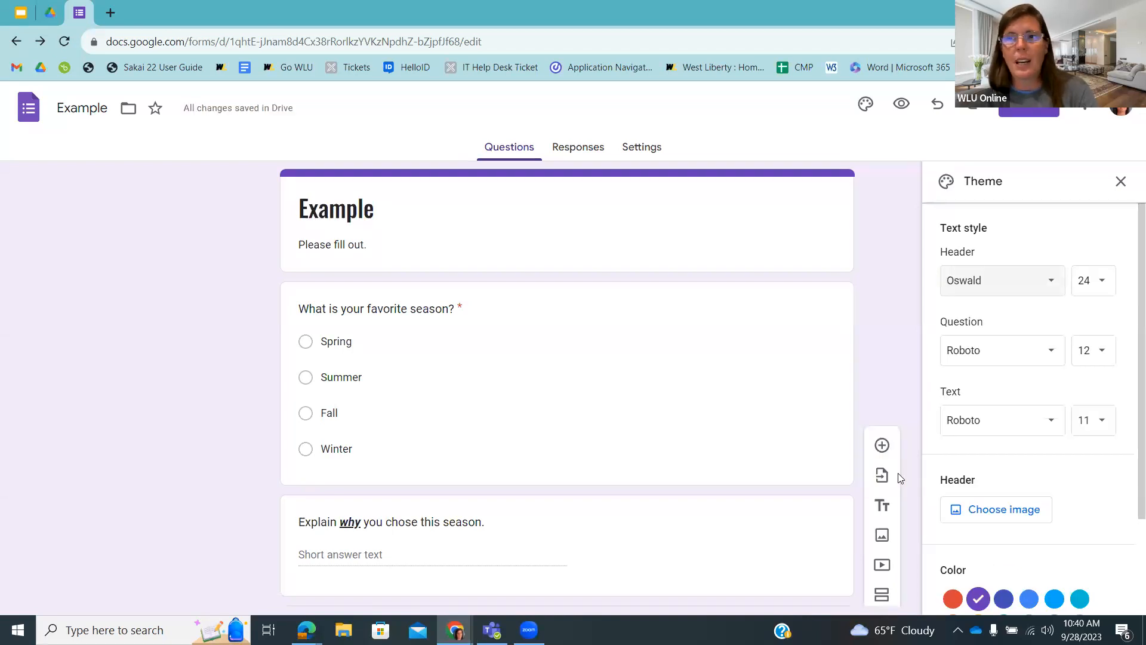
Step: Change the form's header font to Pacifico
click(1050, 281)
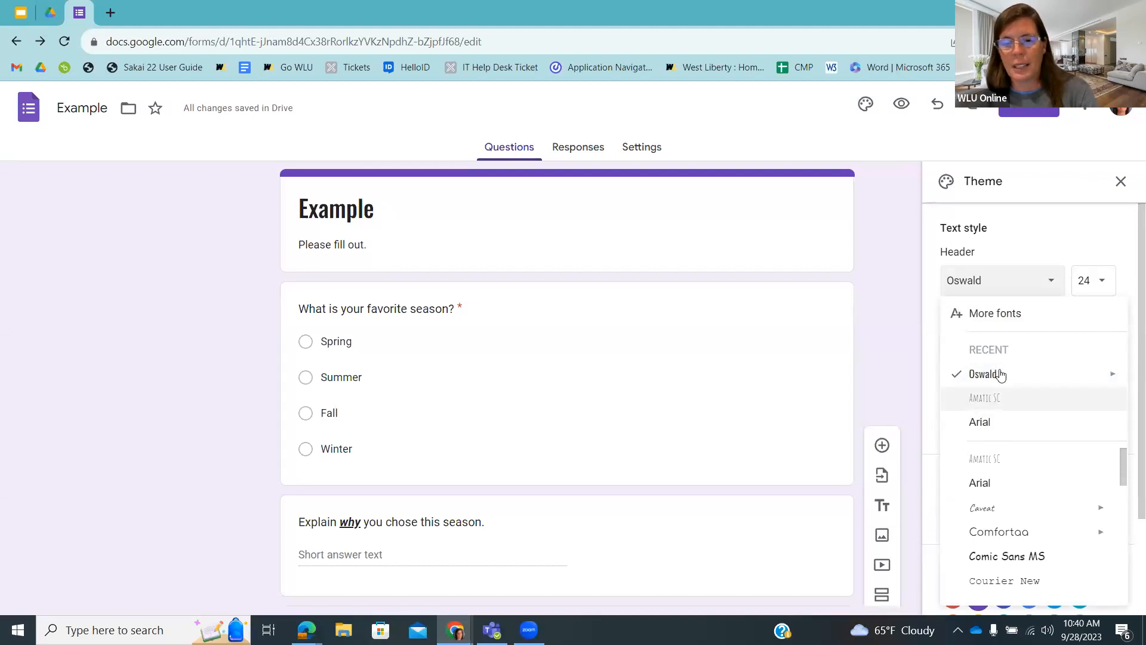
scroll(1009, 382, down, 2)
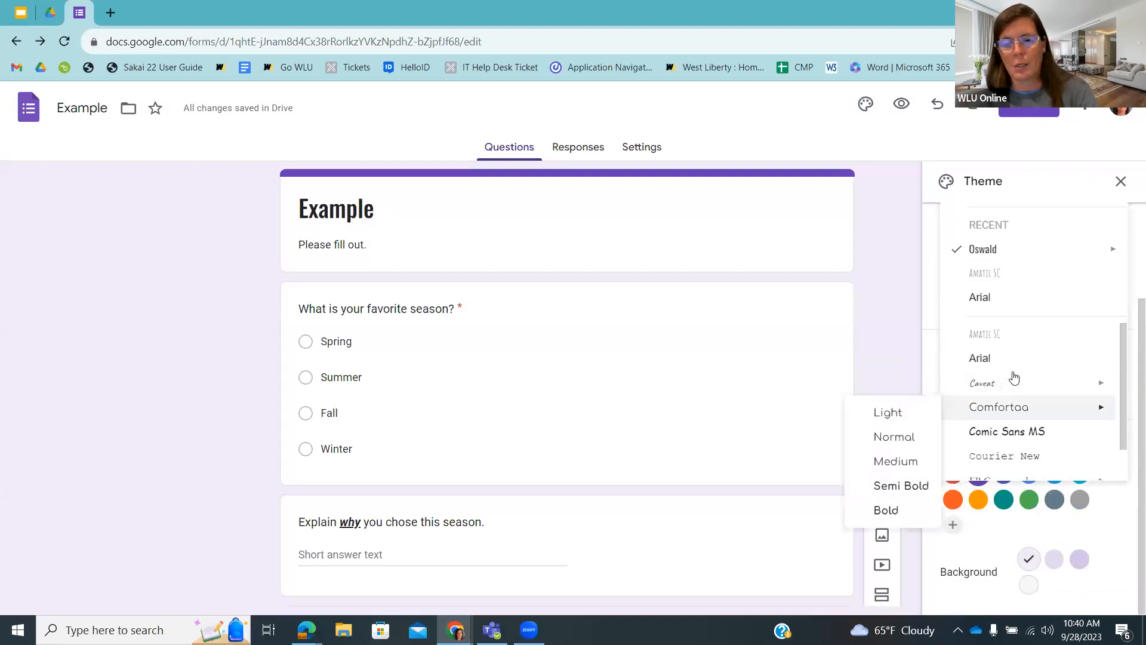
drag(1122, 370, 1128, 527)
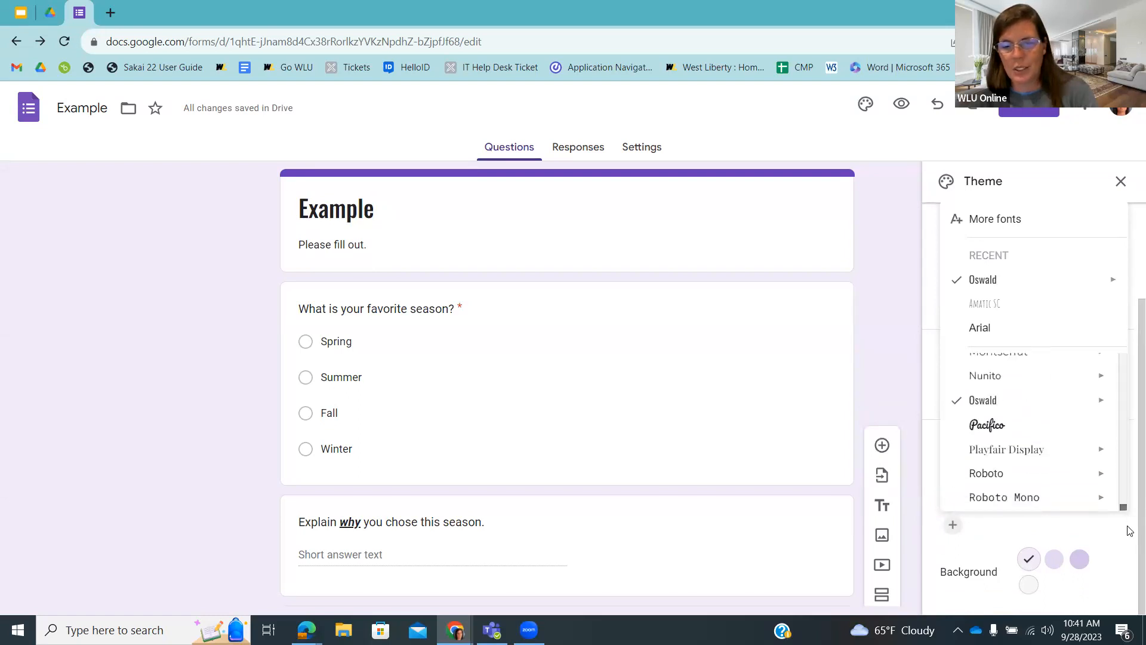
click(976, 426)
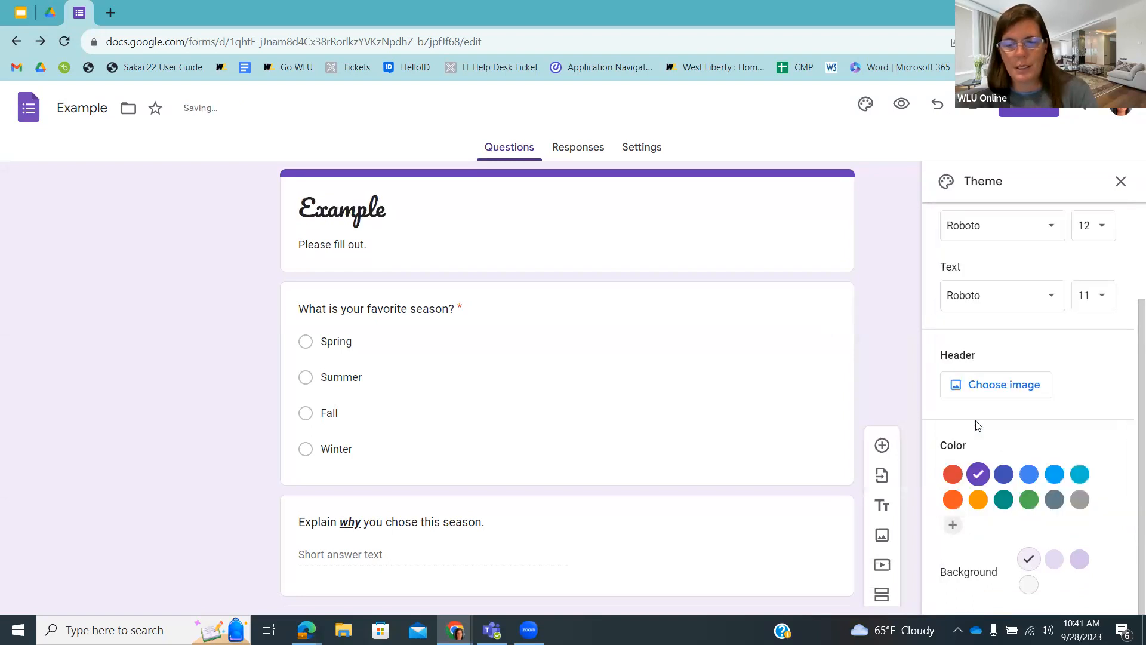
Step: Set both the question font and the header font of the theme to Amatic SC
click(1038, 237)
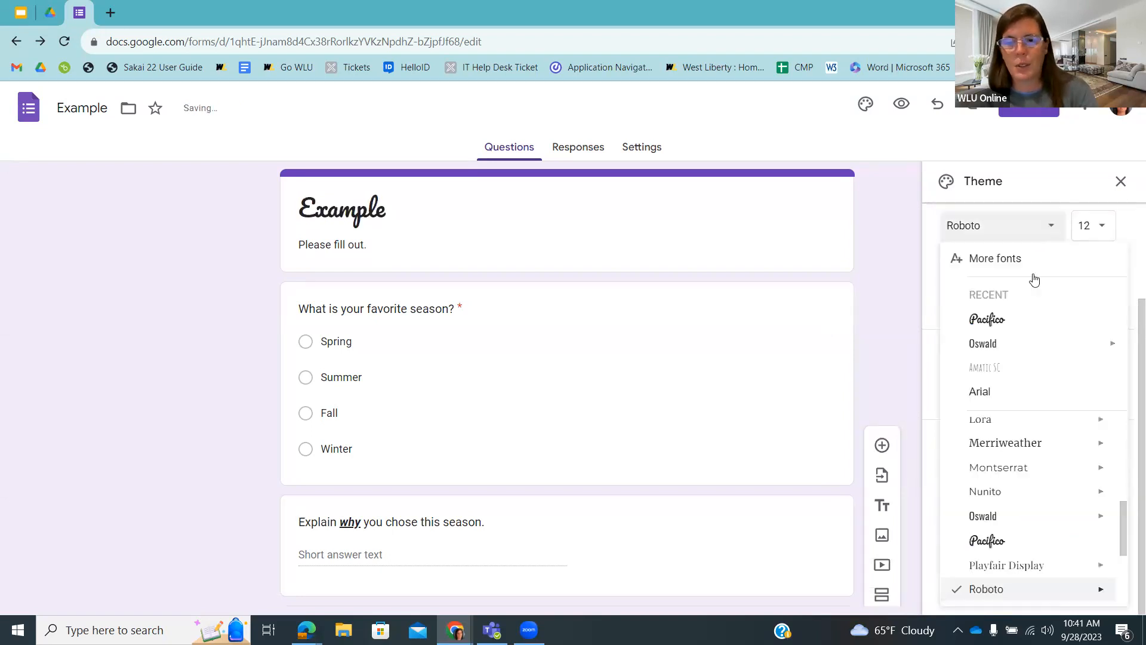
click(983, 371)
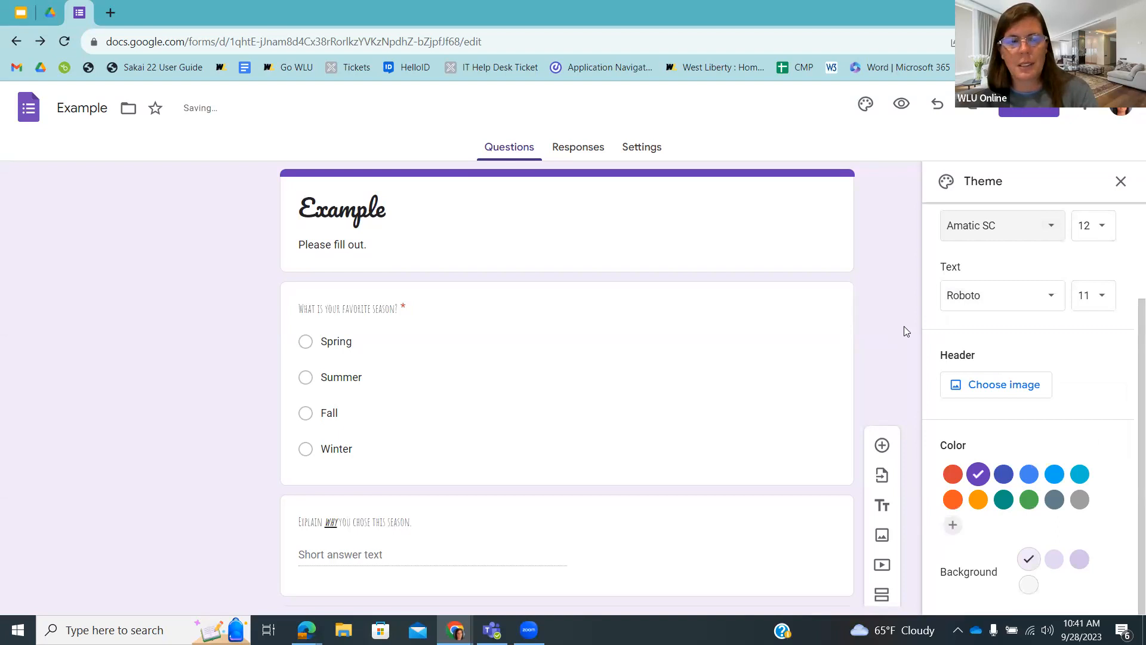
scroll(1081, 320, up, 2)
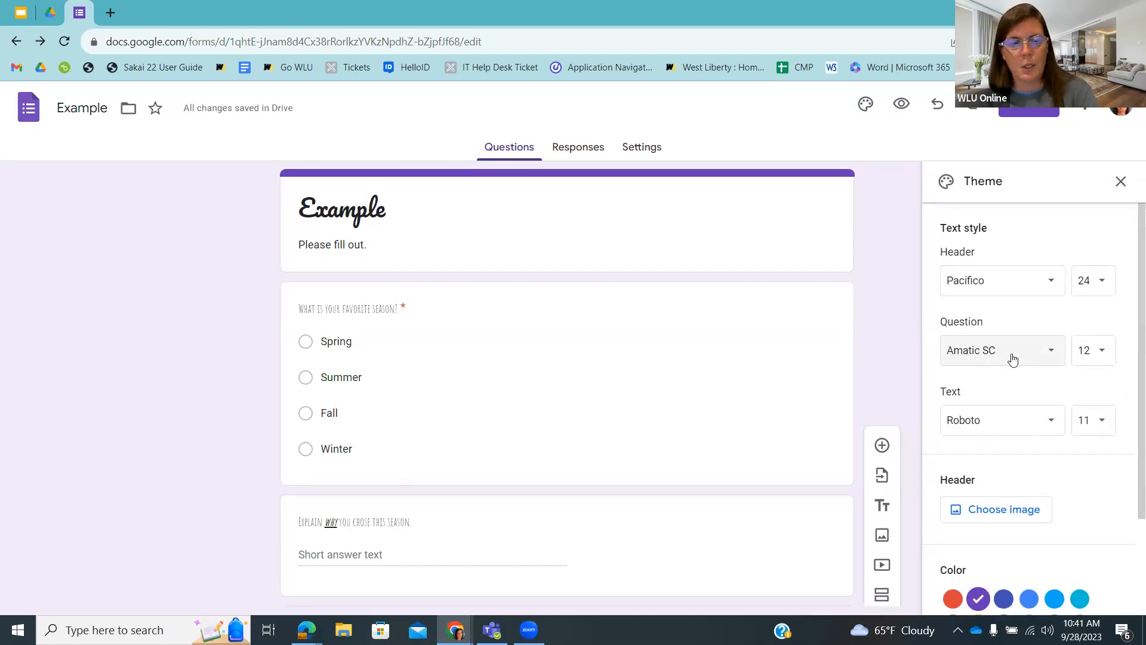
click(1053, 281)
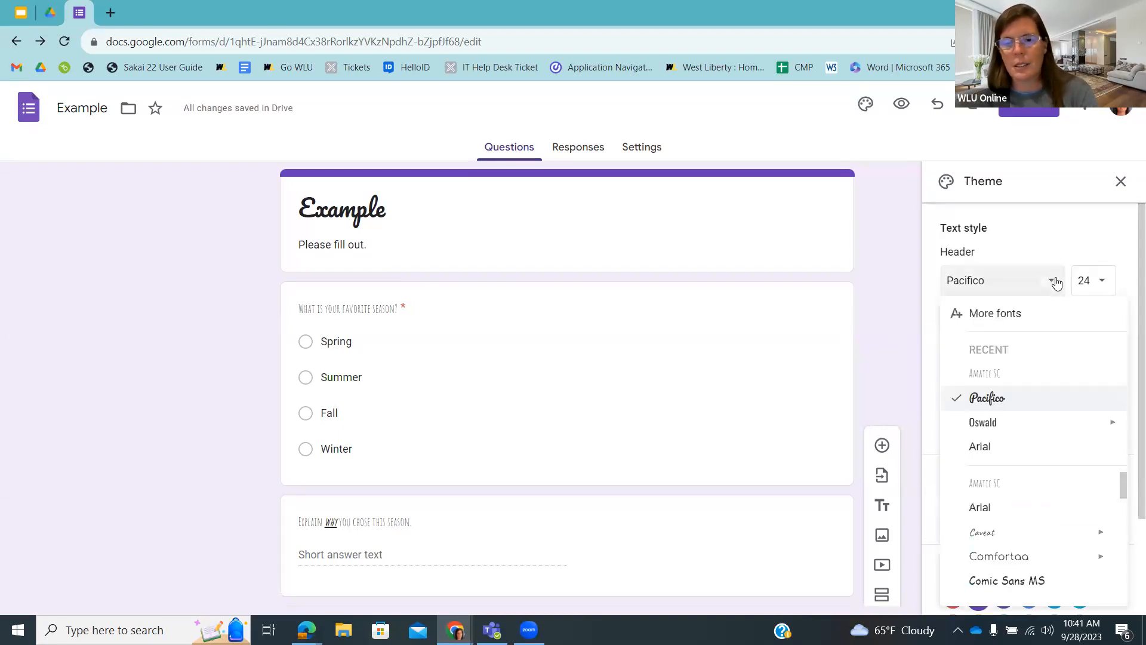
click(988, 373)
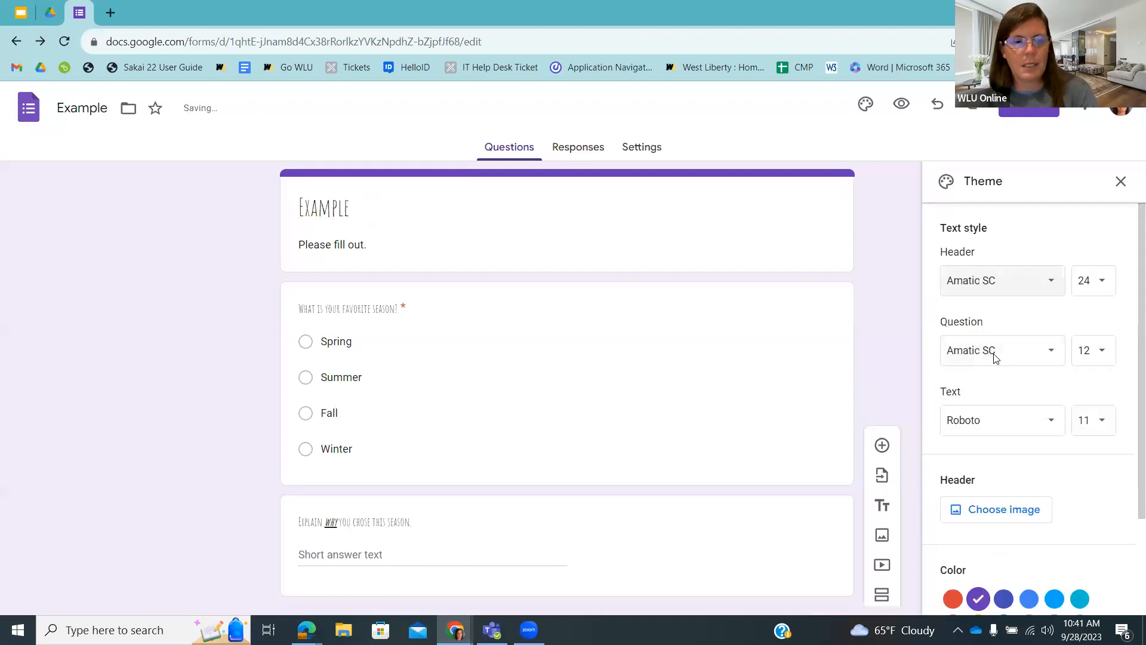
Step: Keep the theme's header size at 24 and set the question font to Pacifico at size 18
click(1089, 287)
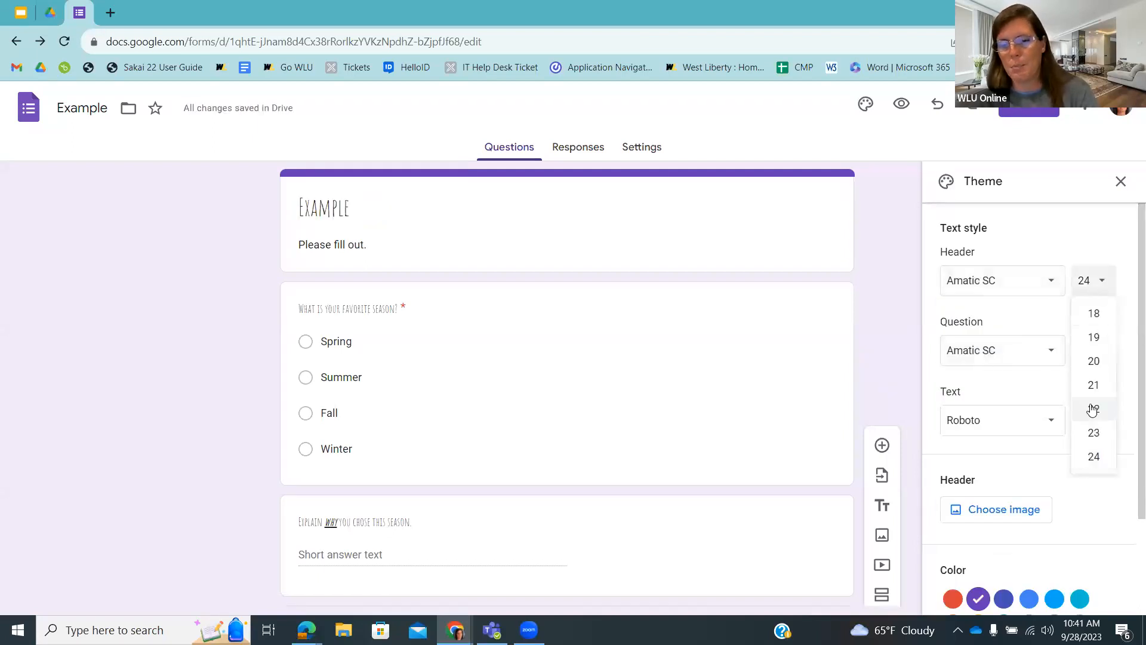
click(1097, 462)
click(1047, 360)
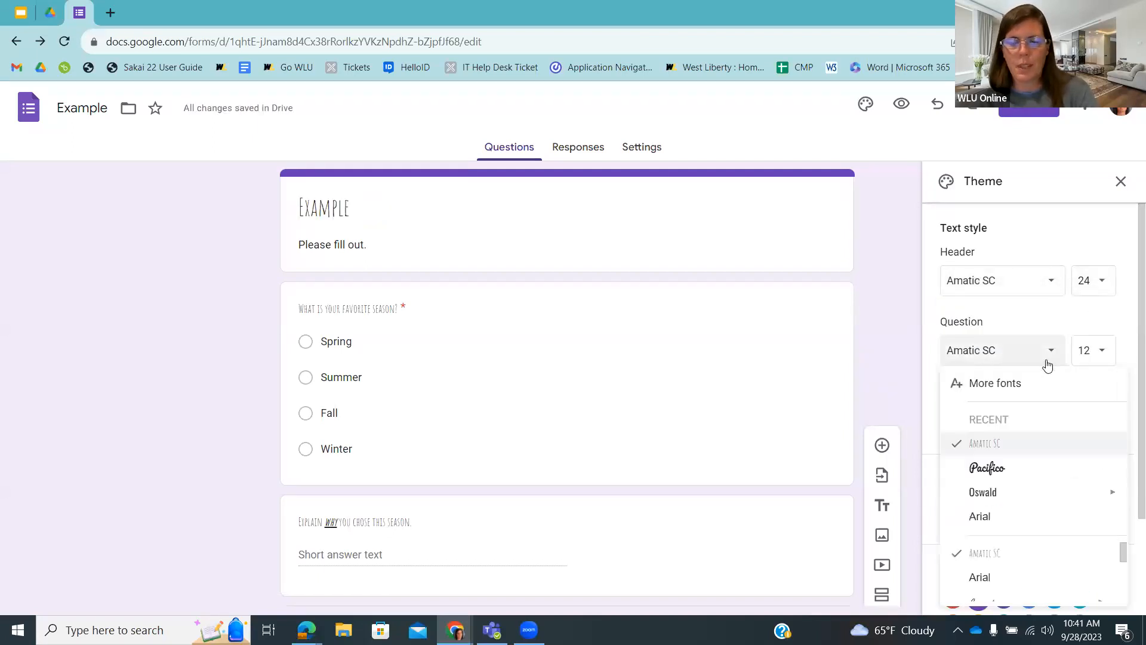
click(988, 472)
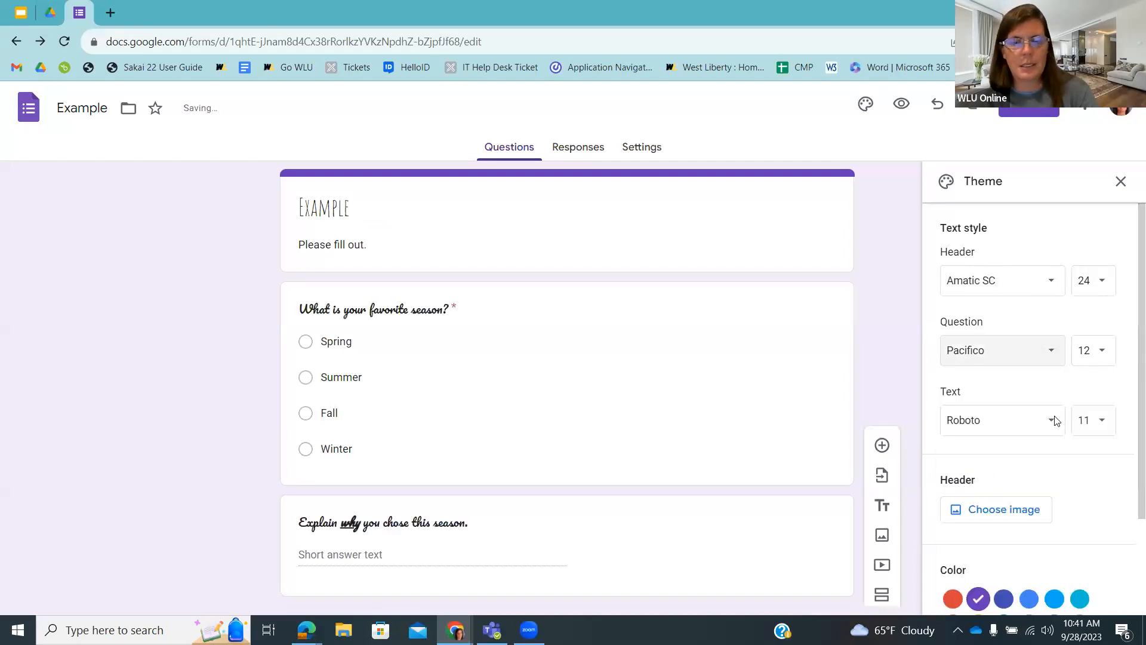
click(1109, 356)
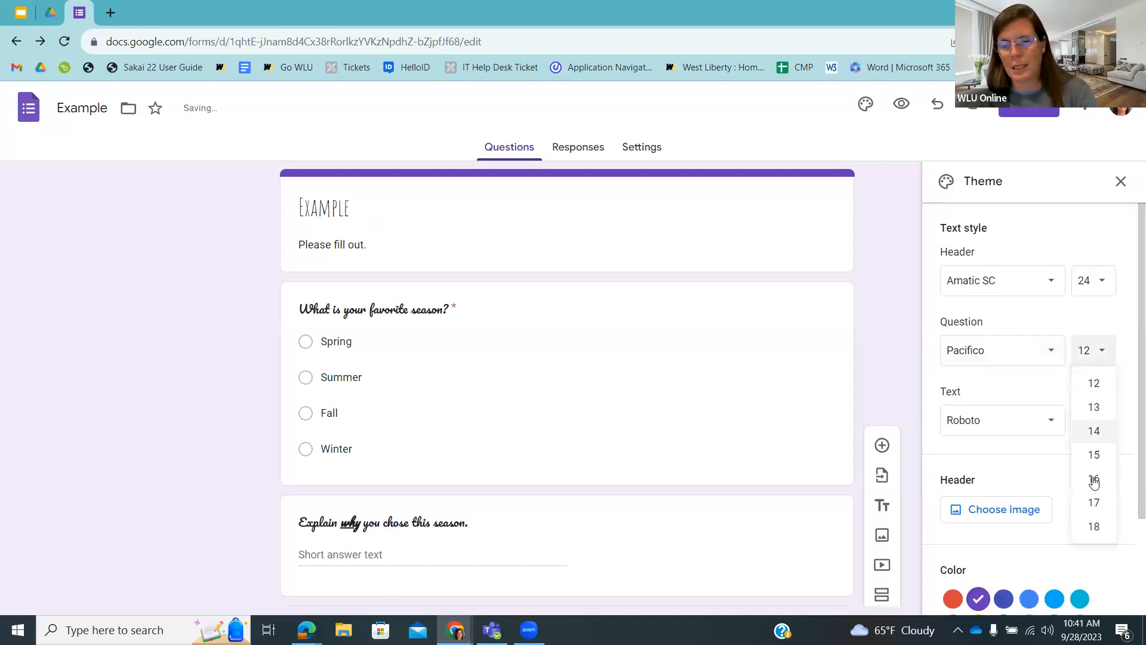
click(1090, 526)
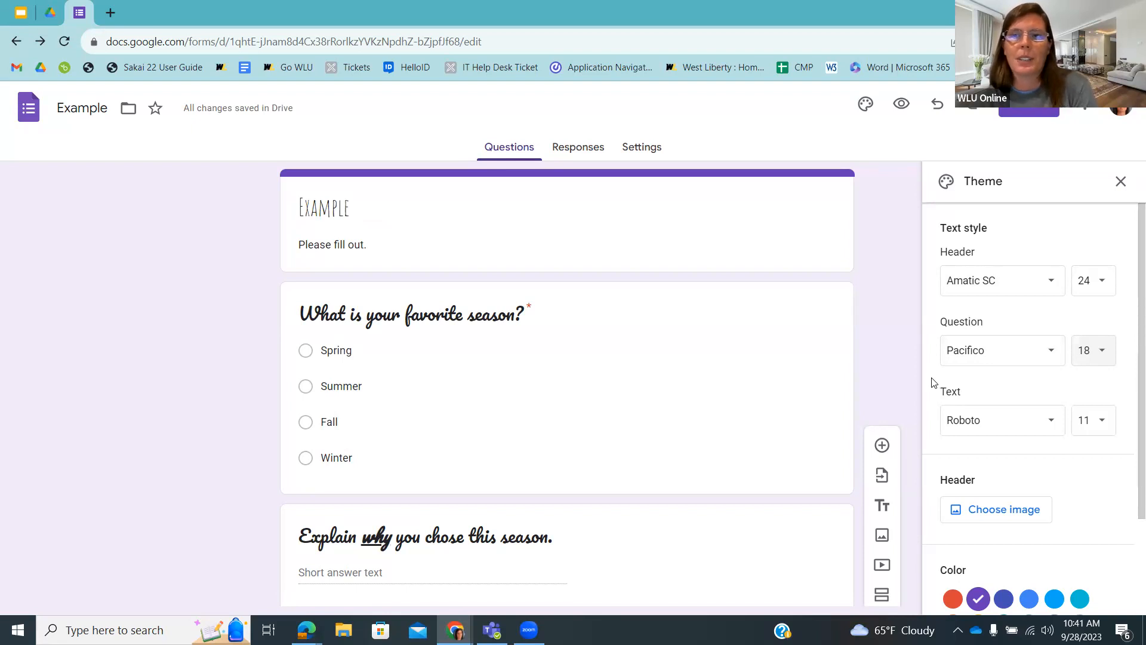
Step: Set the theme's text font to Lobster at size 12
click(1020, 420)
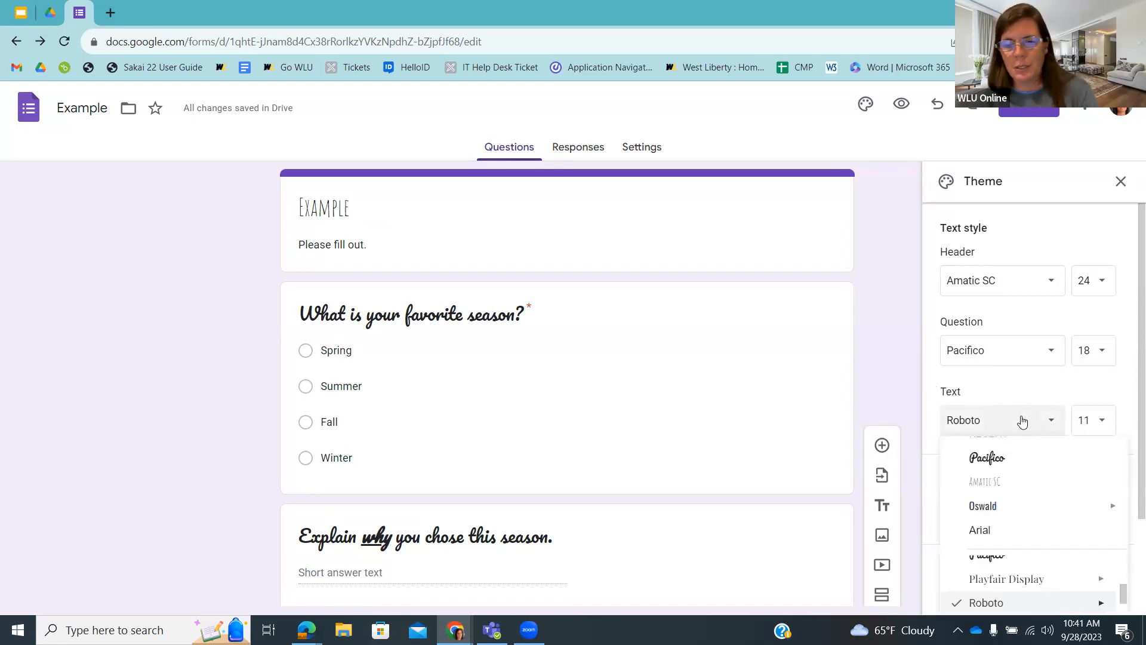
scroll(986, 454, down, 2)
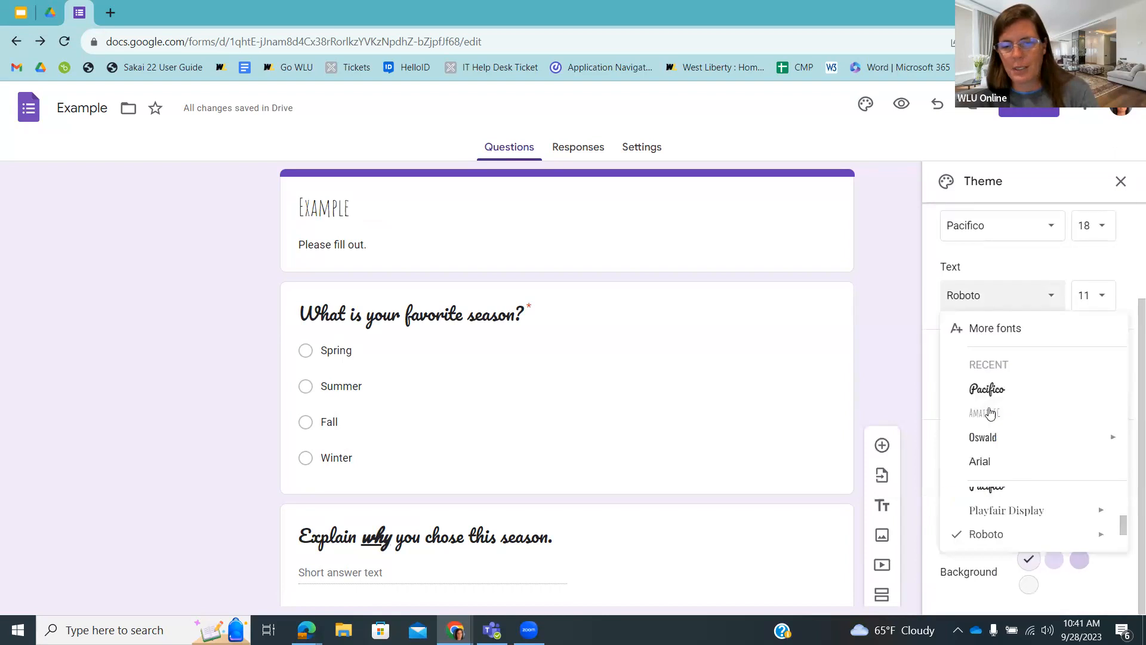
mouse_move(998, 523)
scroll(998, 523, up, 1)
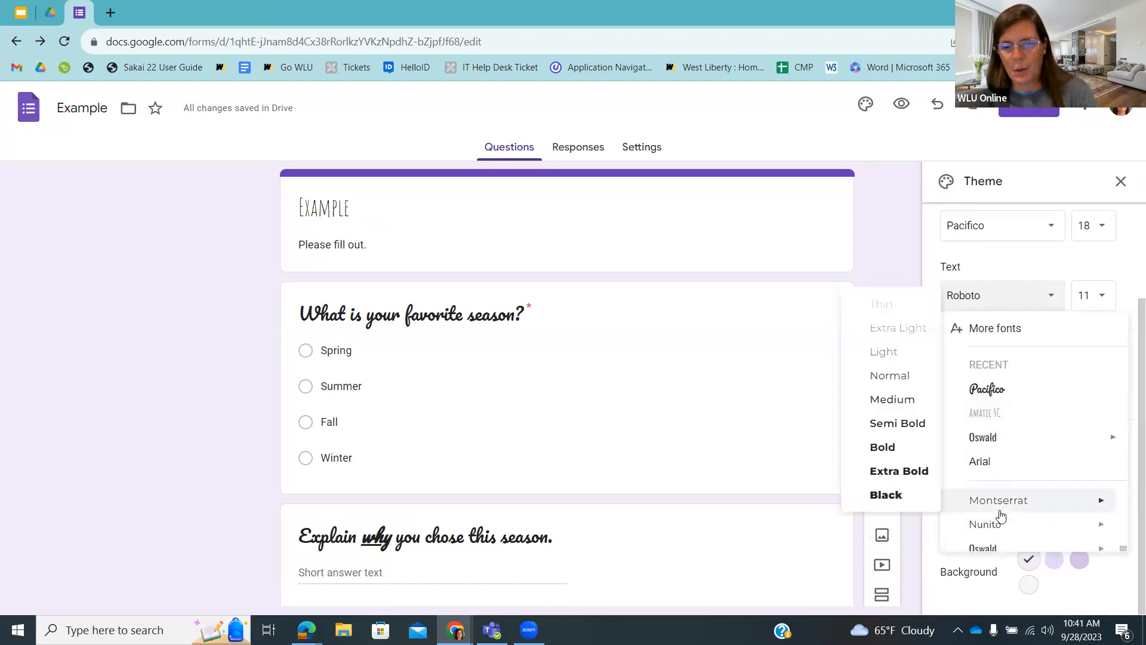
scroll(1001, 514, down, 1)
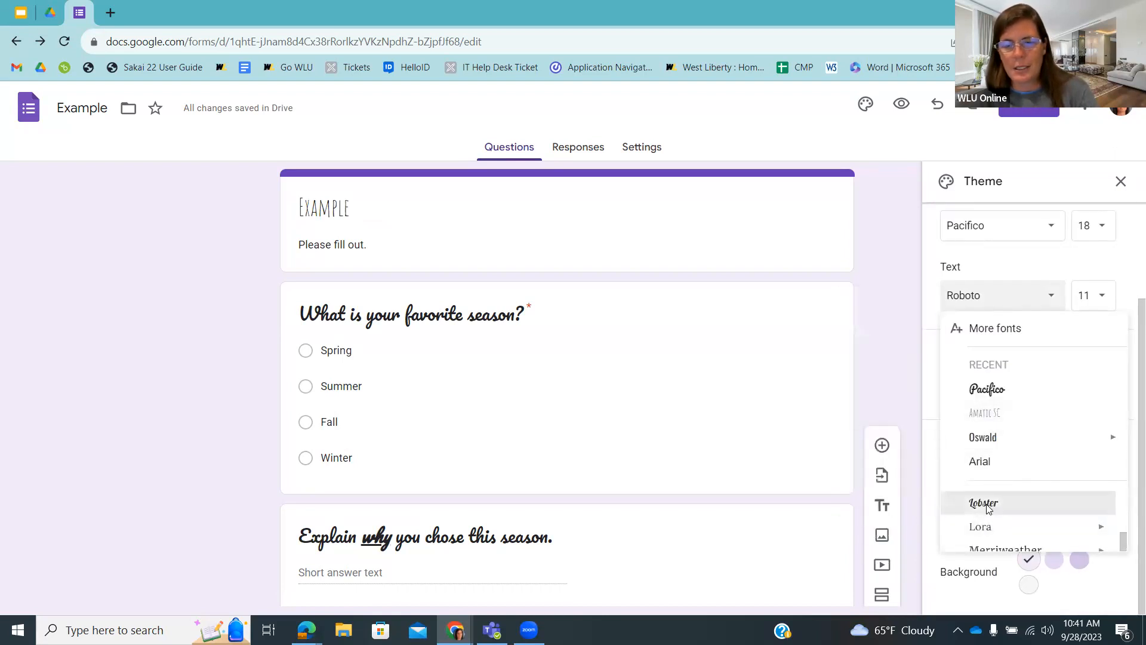
click(986, 504)
click(1101, 296)
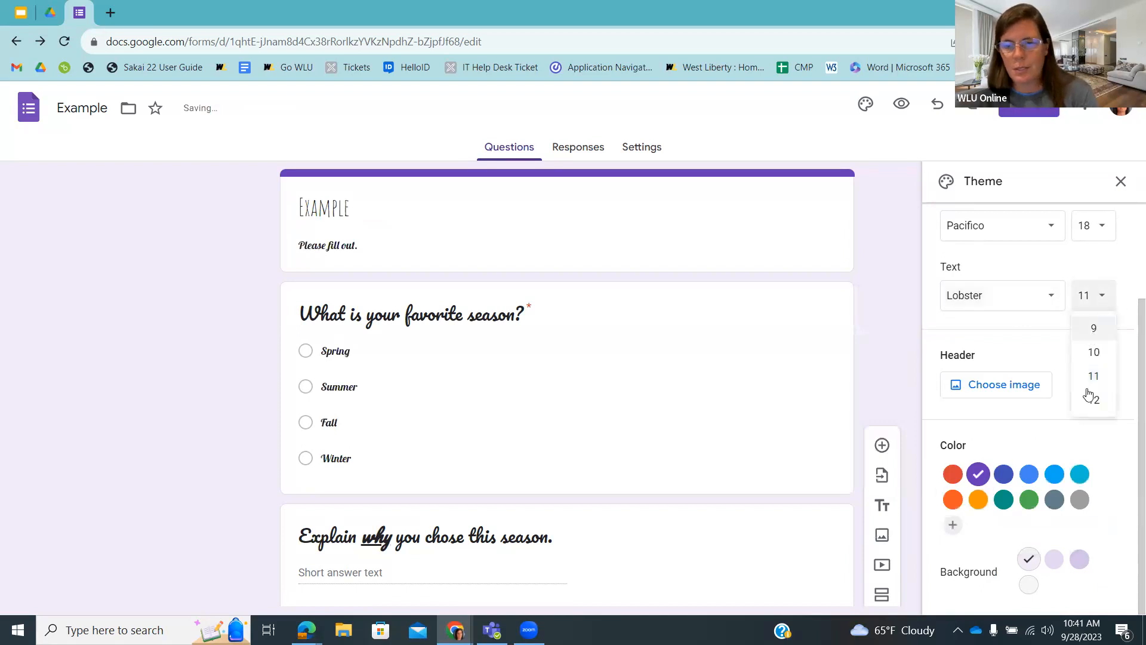
click(1093, 400)
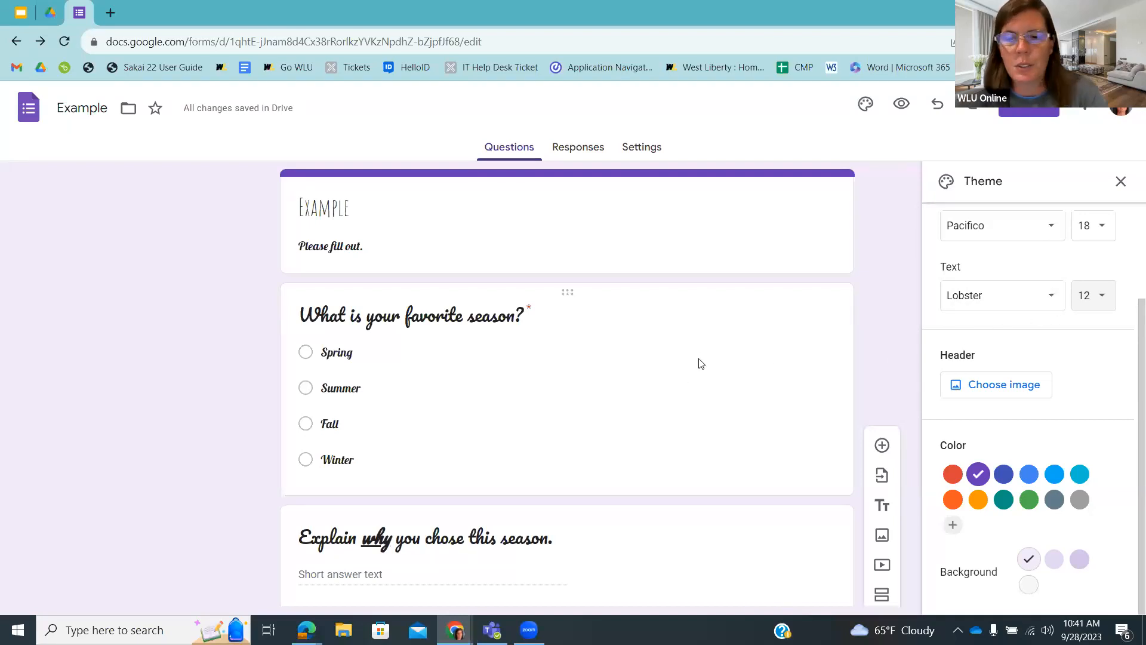
Step: Browse the Work and School and Illustrations header images and insert the brown Halloween pattern with ghosts and pumpkins as the form header
scroll(1039, 358, up, 2)
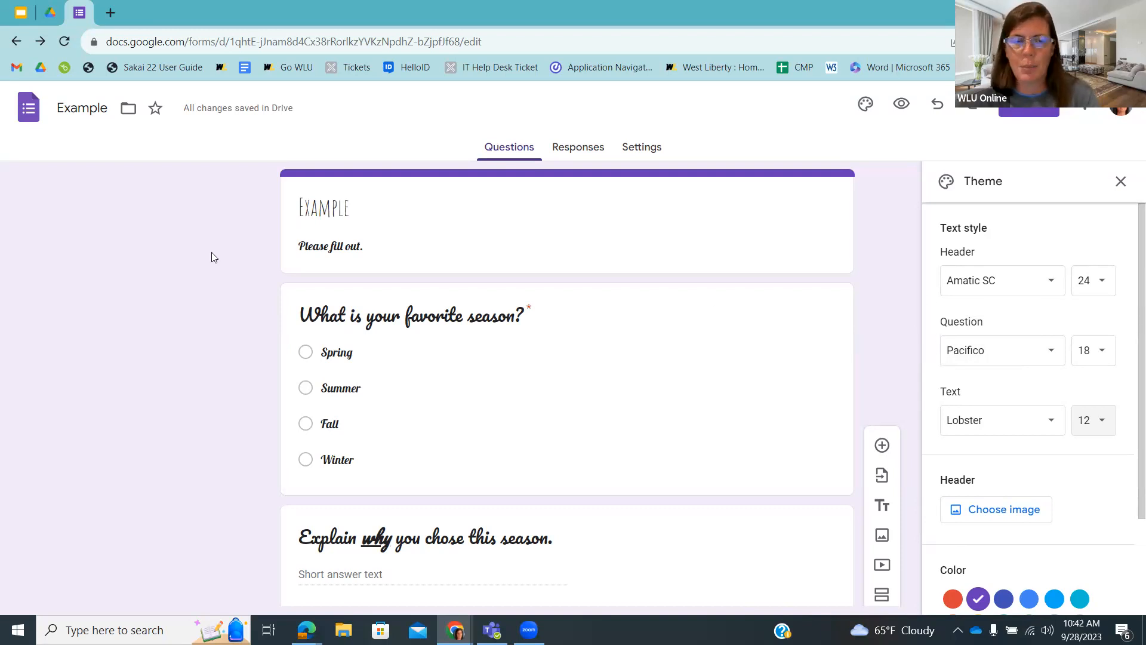
scroll(943, 385, down, 1)
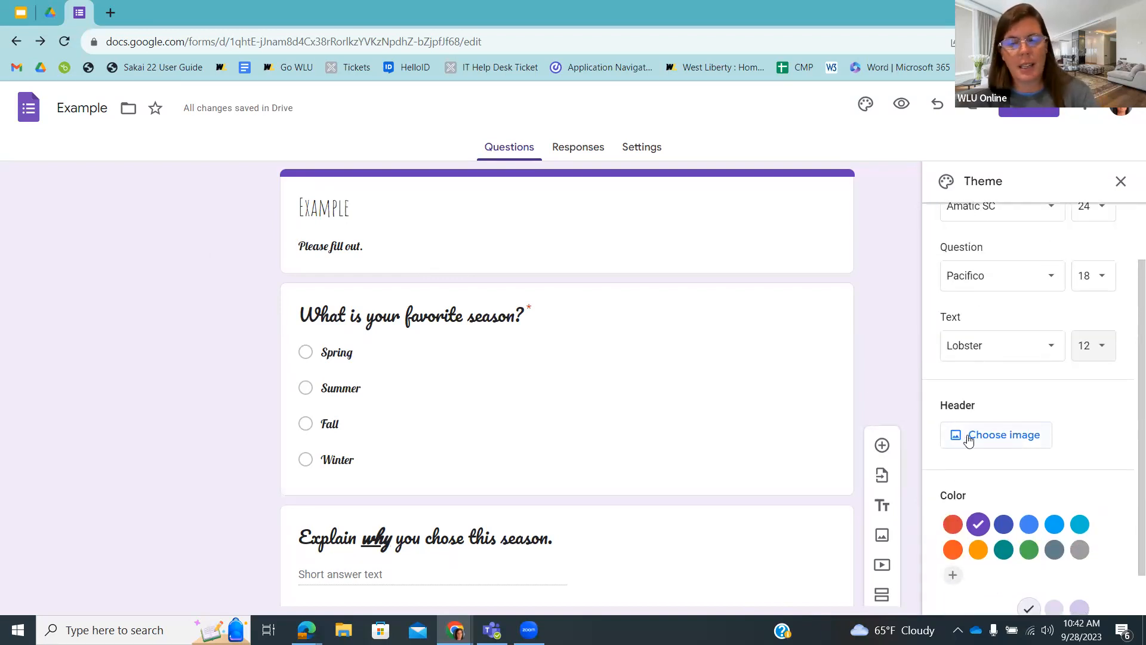
click(967, 438)
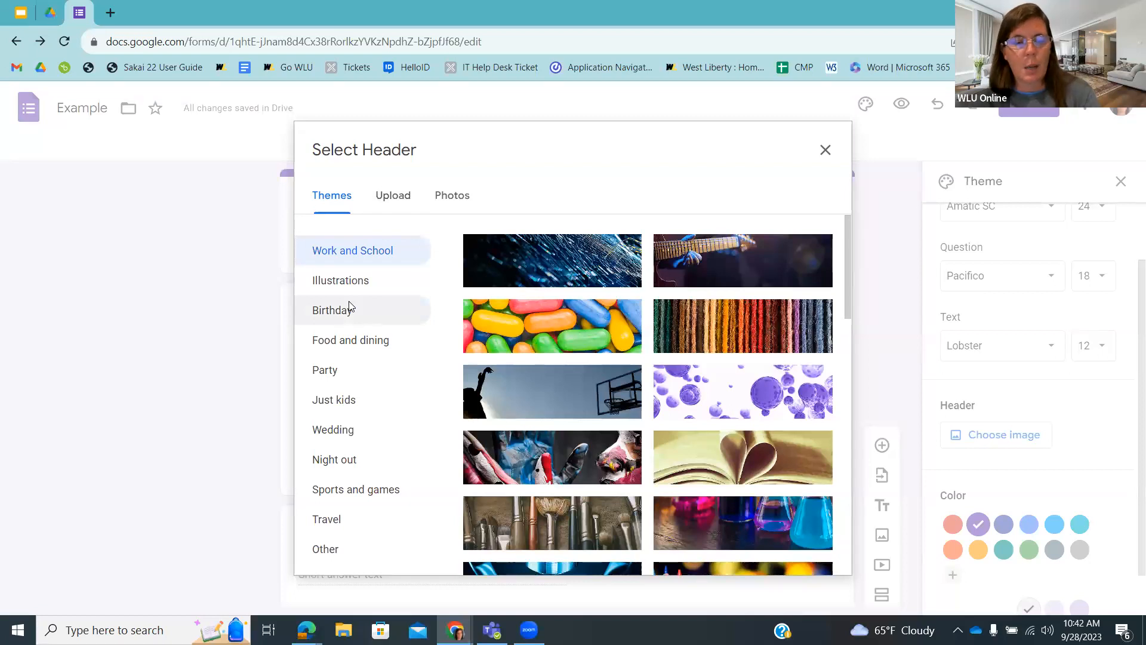
scroll(669, 356, down, 1)
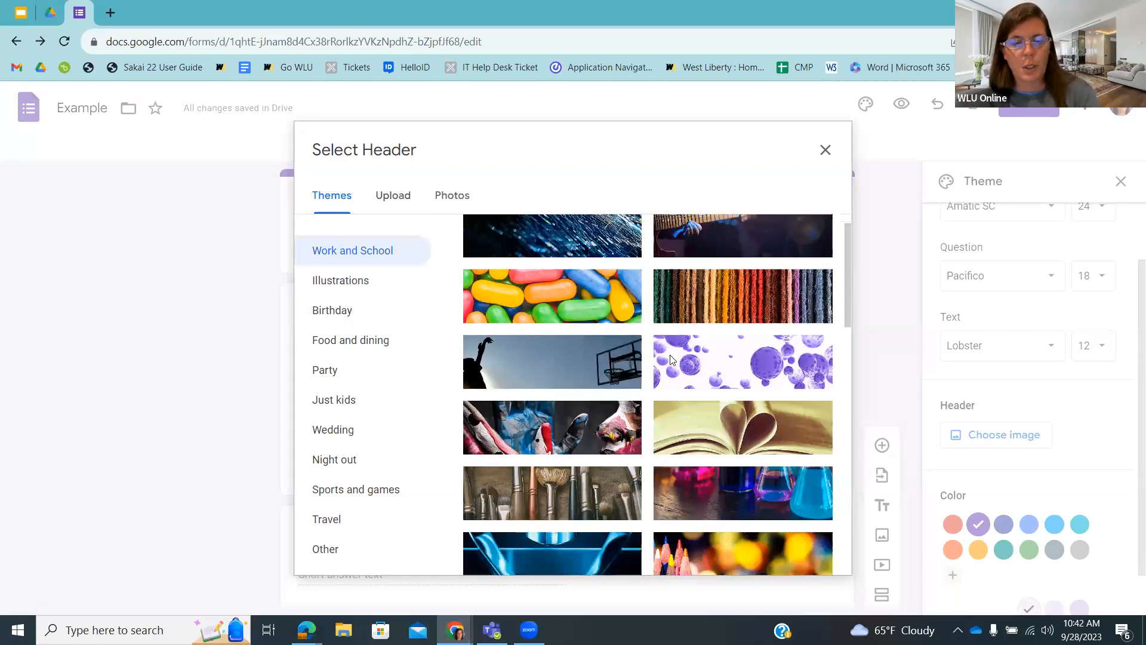
scroll(670, 358, down, 10)
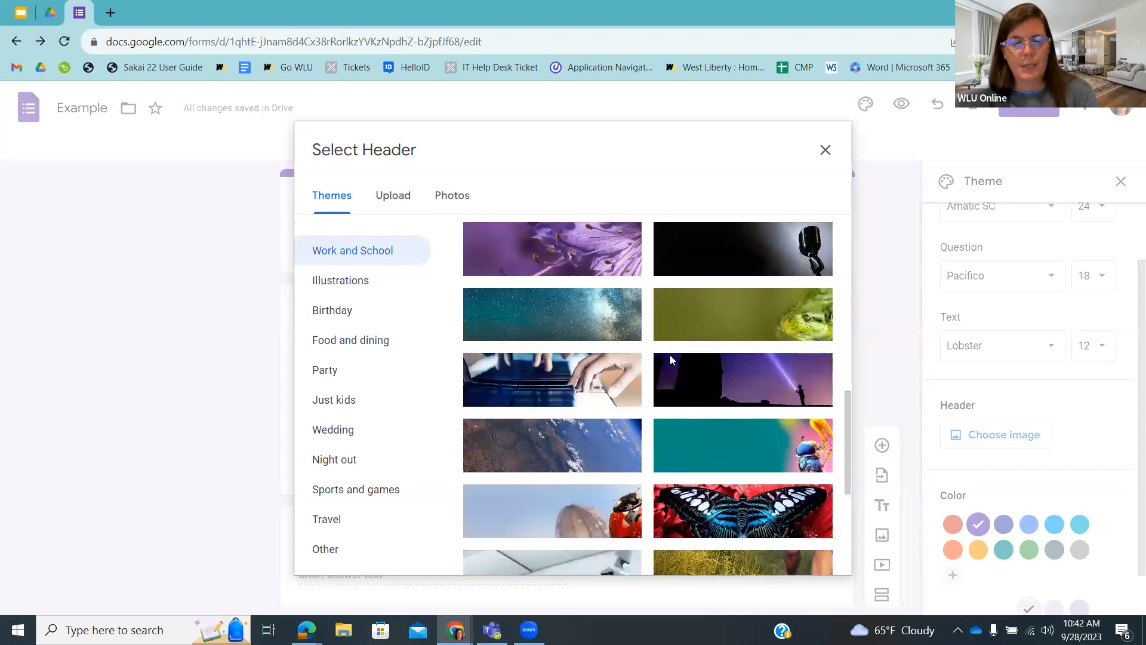
scroll(670, 358, down, 5)
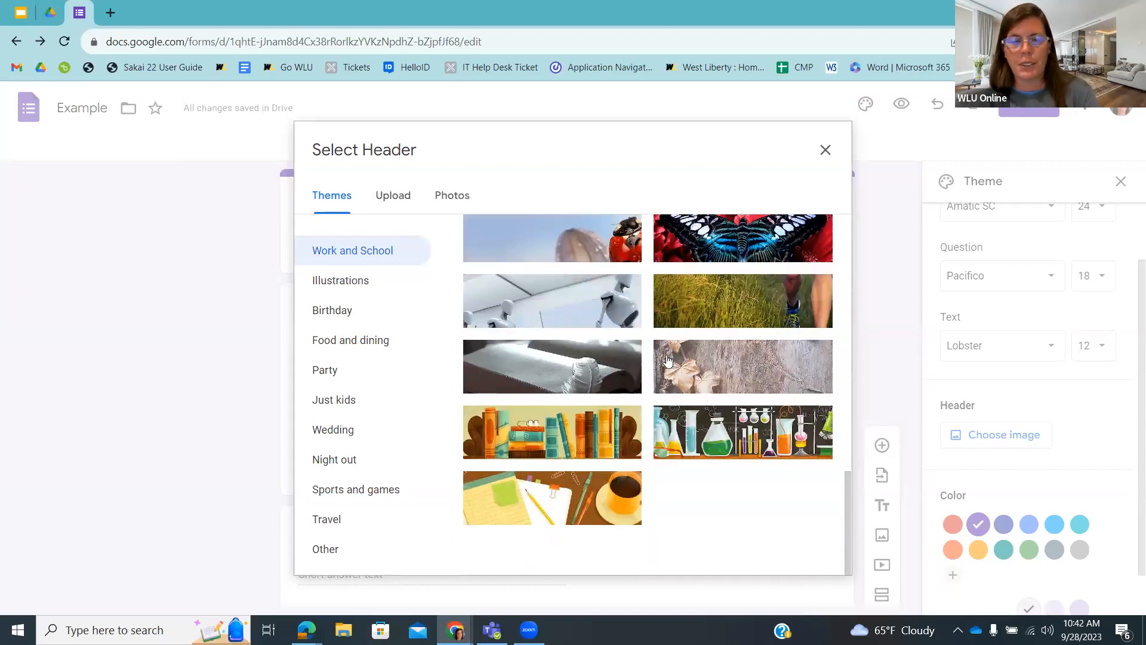
click(324, 286)
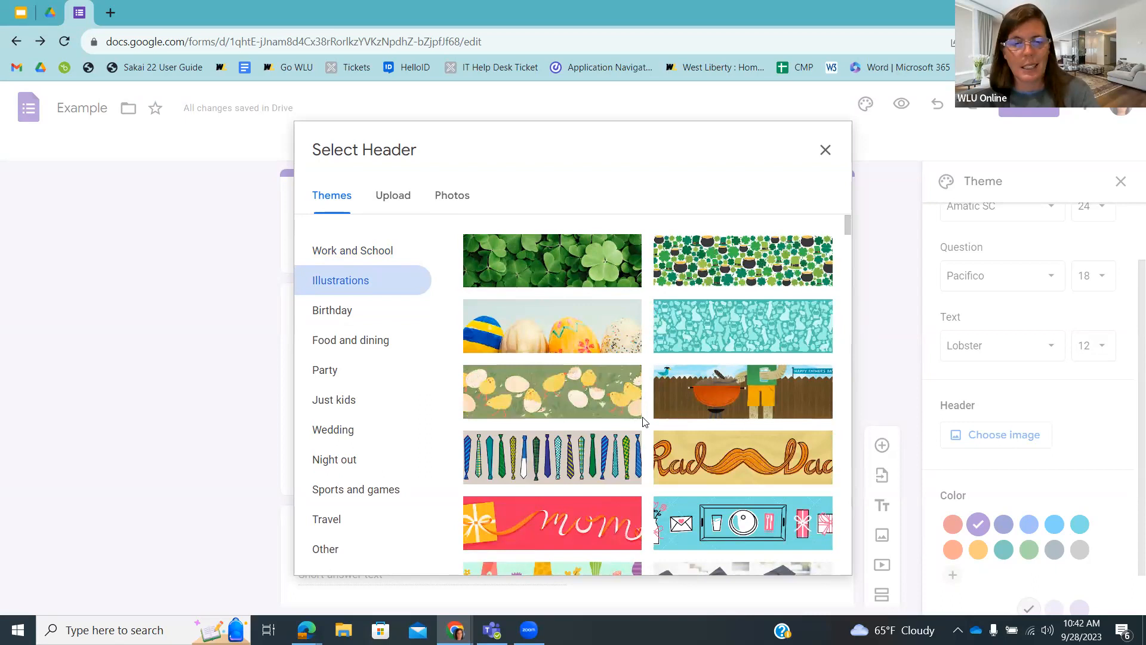
scroll(643, 421, down, 13)
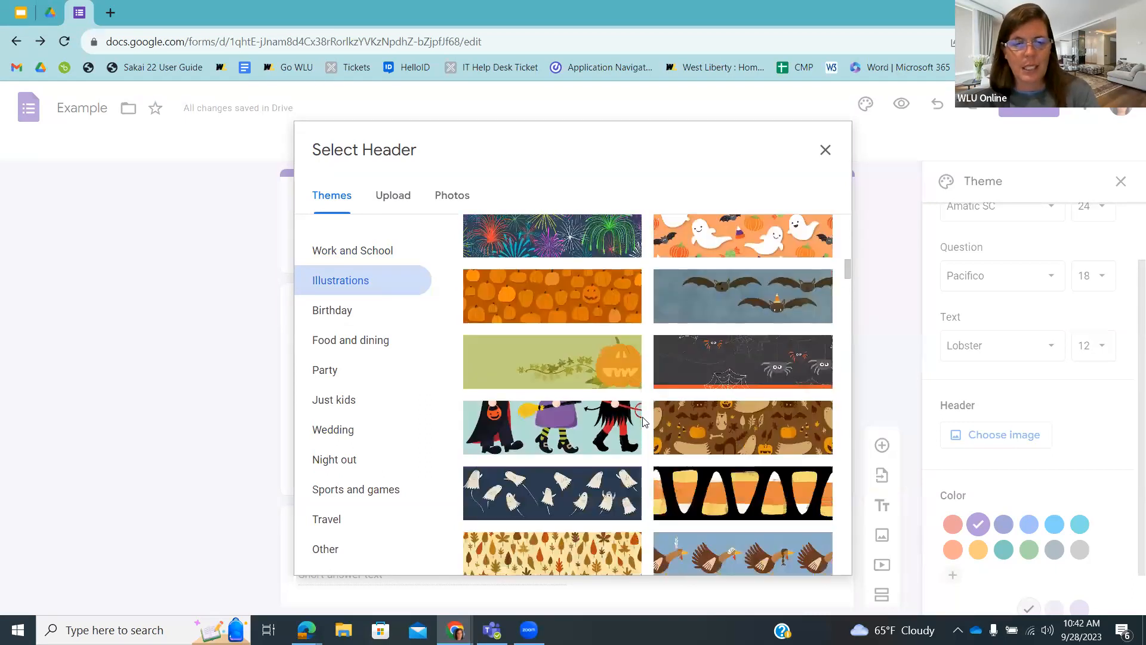
scroll(644, 422, up, 1)
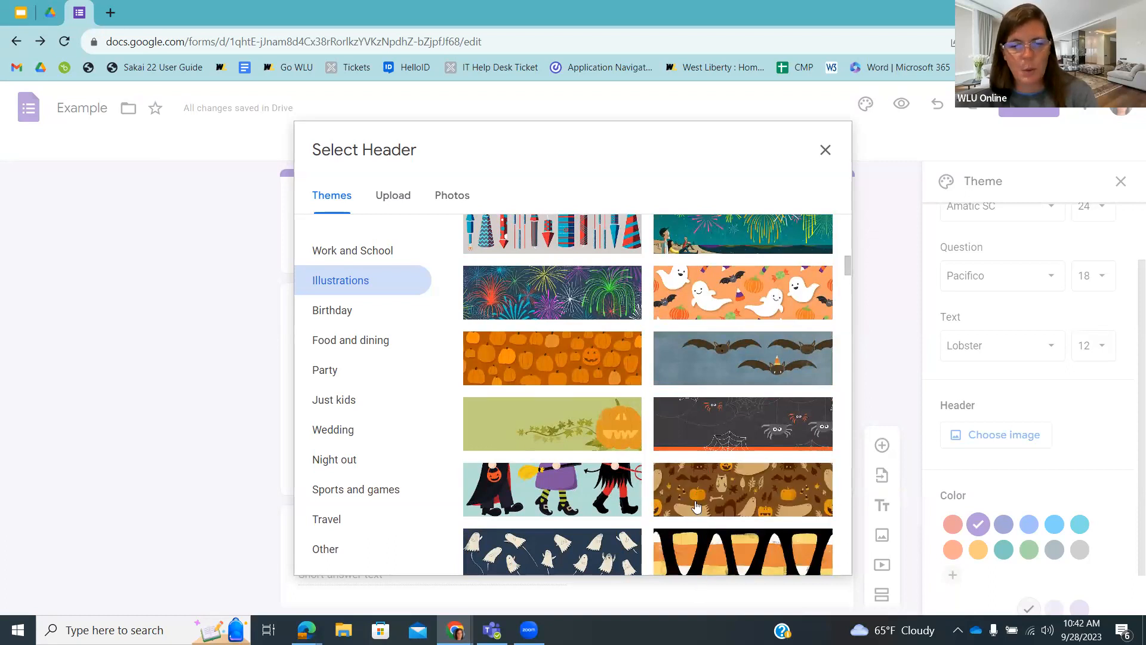
scroll(659, 478, down, 1)
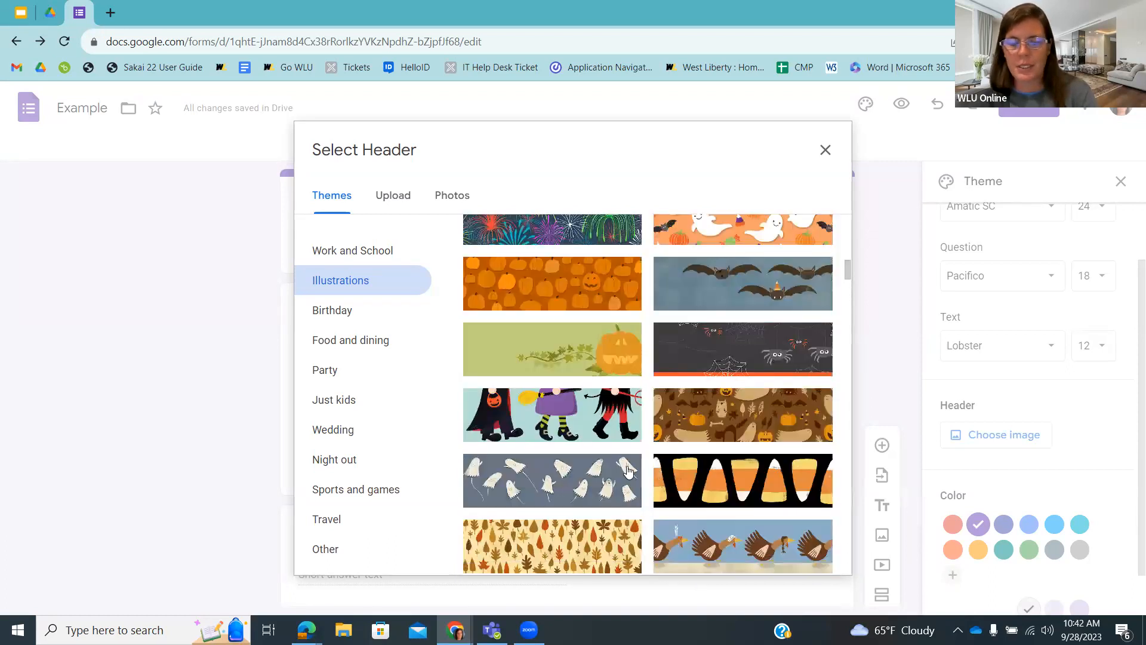
click(721, 423)
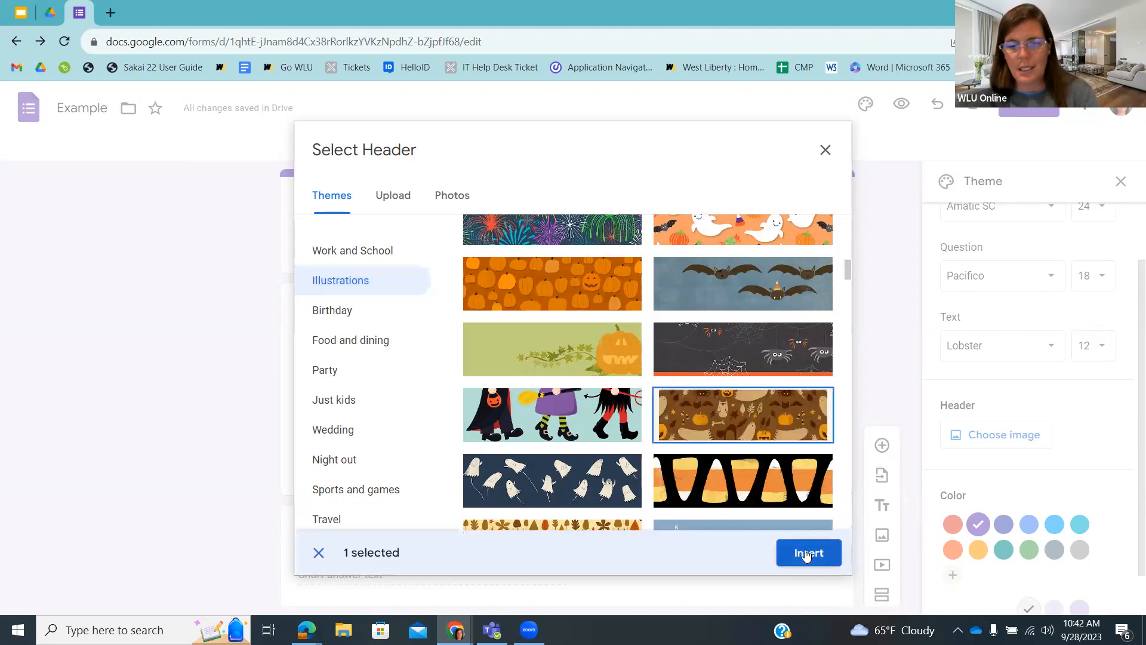
click(807, 554)
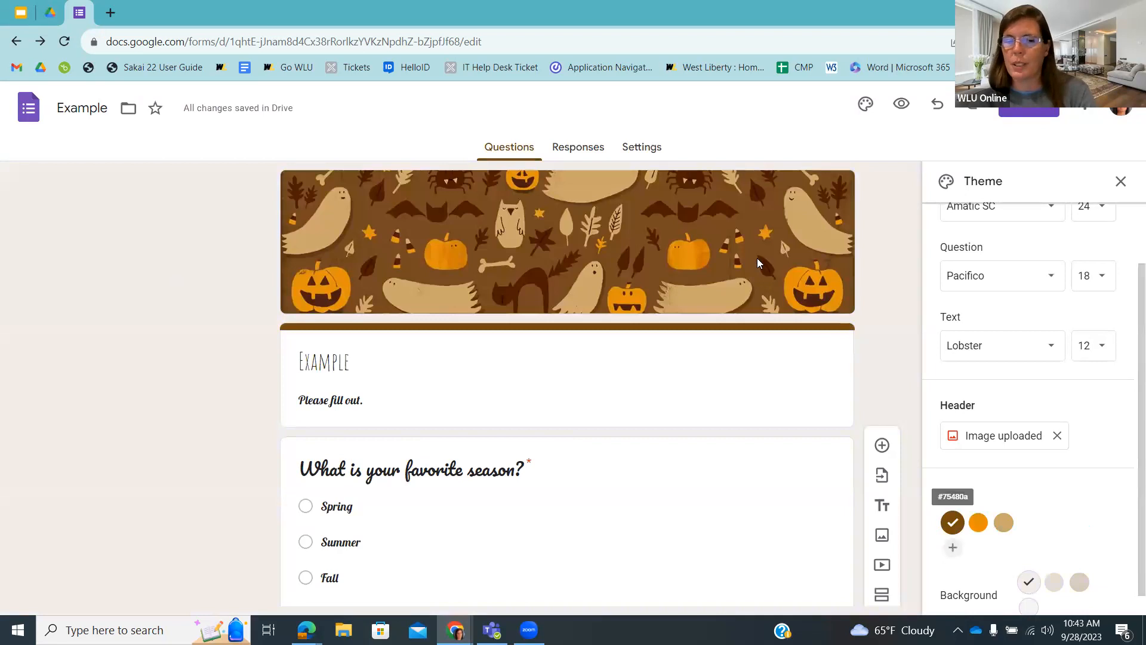
Step: Try the orange and tan theme colors, and return the theme color to dark brown
click(978, 524)
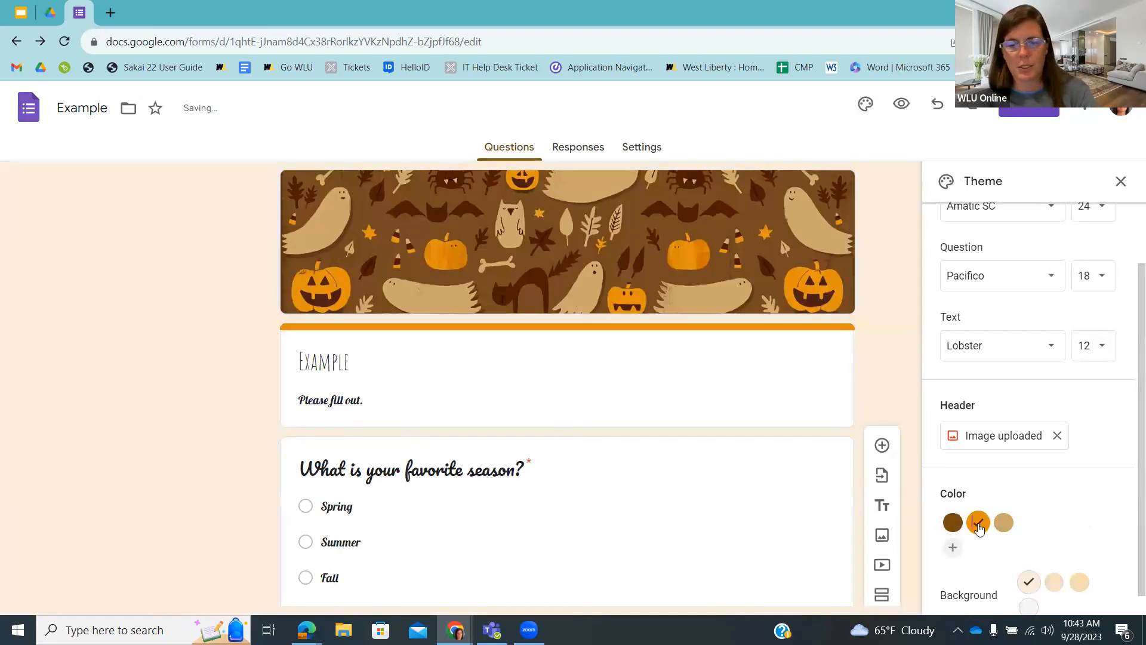
click(1004, 524)
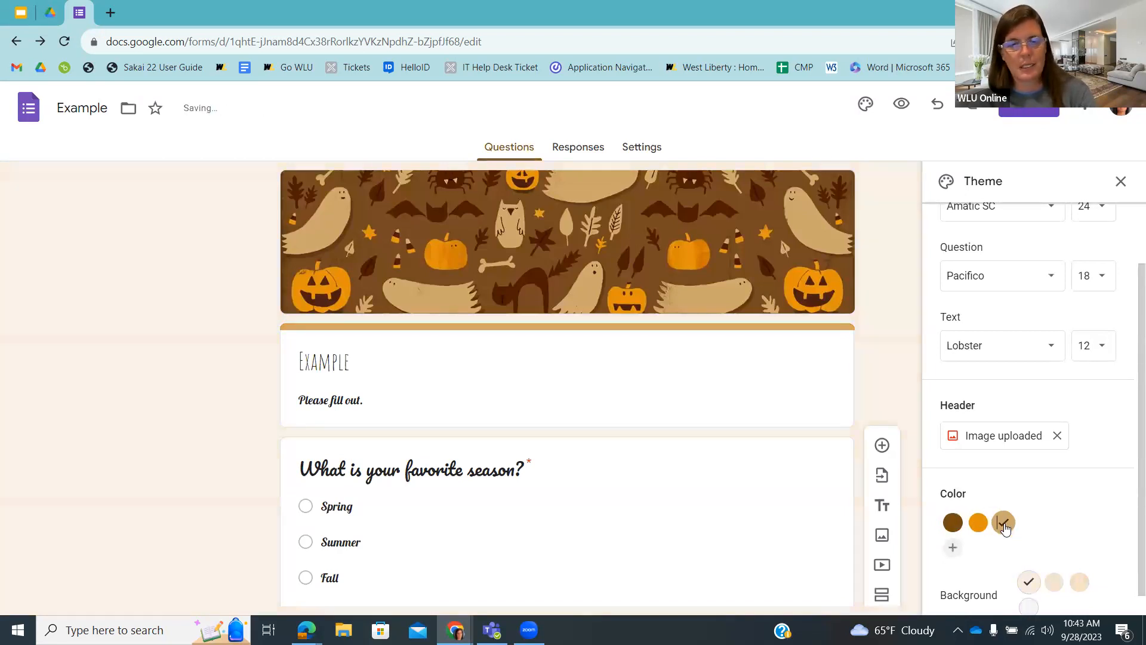
click(953, 522)
scroll(1047, 546, down, 1)
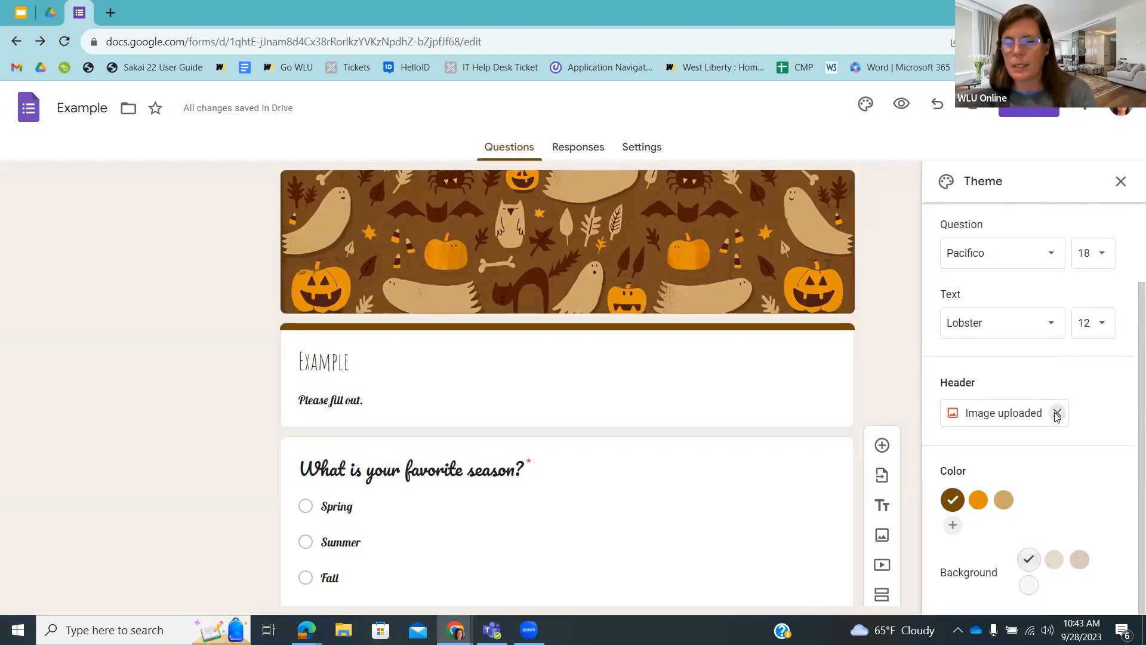
Step: Remove the Halloween header image from the form and reopen the header image selection
click(1057, 415)
click(988, 414)
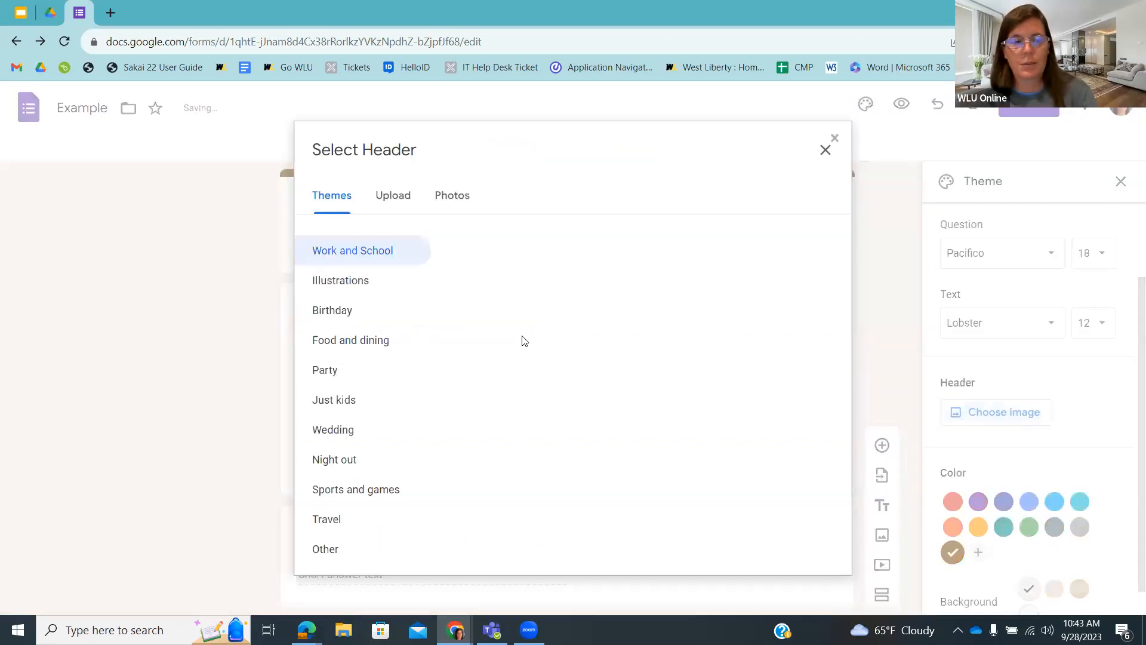
Step: Browse the Birthday, Food and dining, Party, and Sports and games header images
click(330, 316)
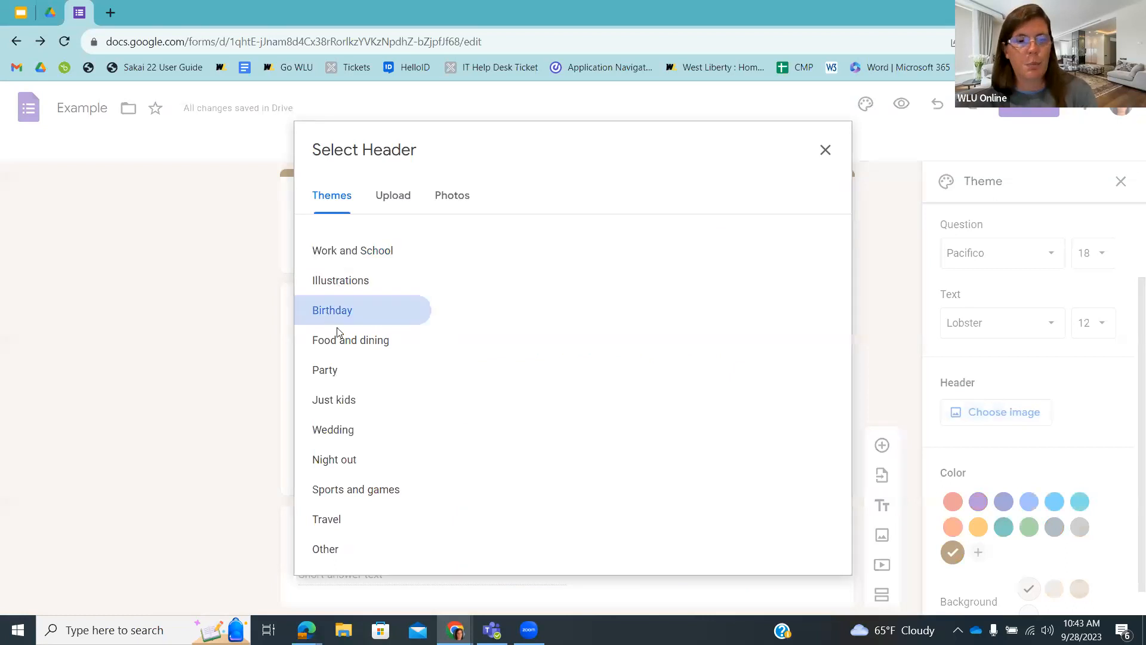
click(342, 343)
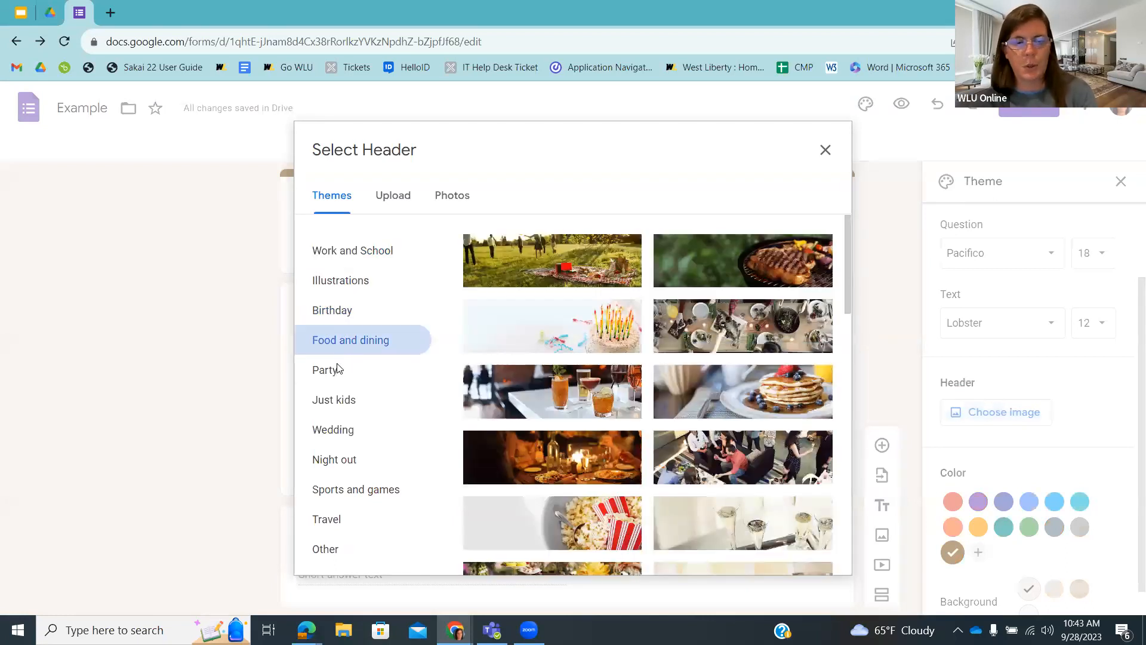
click(339, 369)
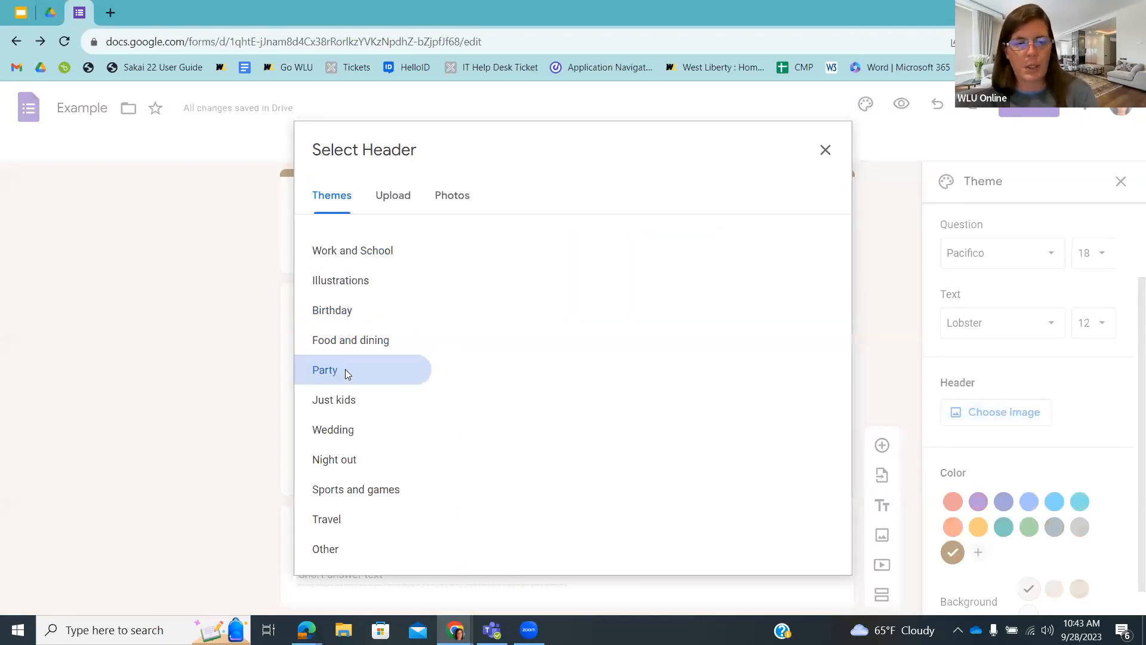
click(341, 494)
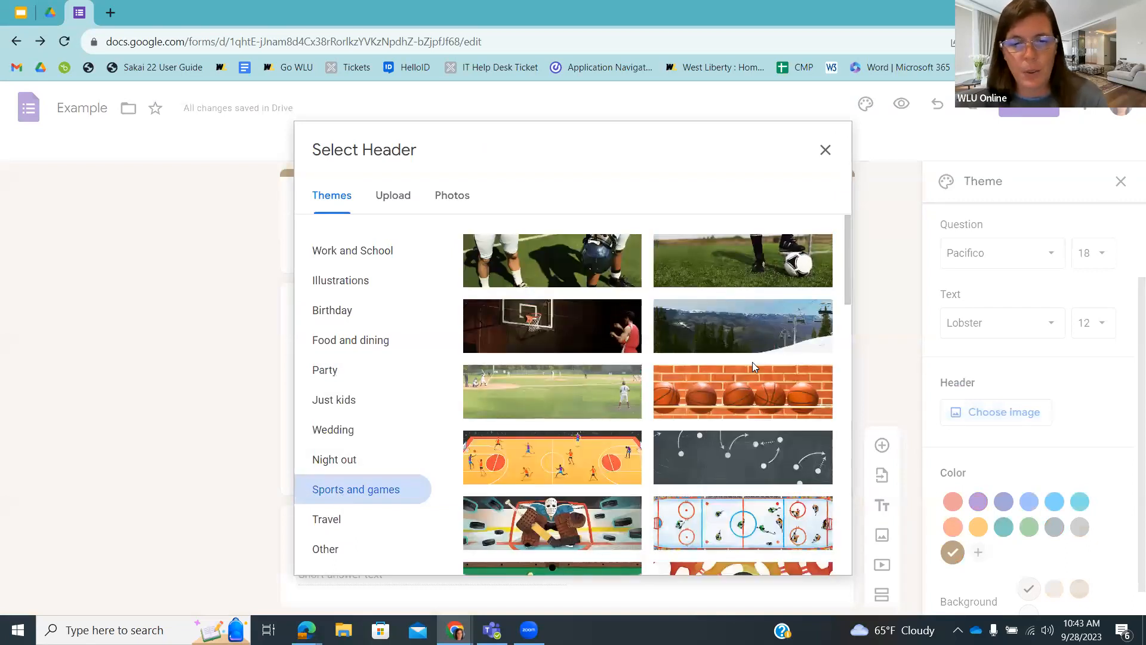
scroll(667, 396, down, 13)
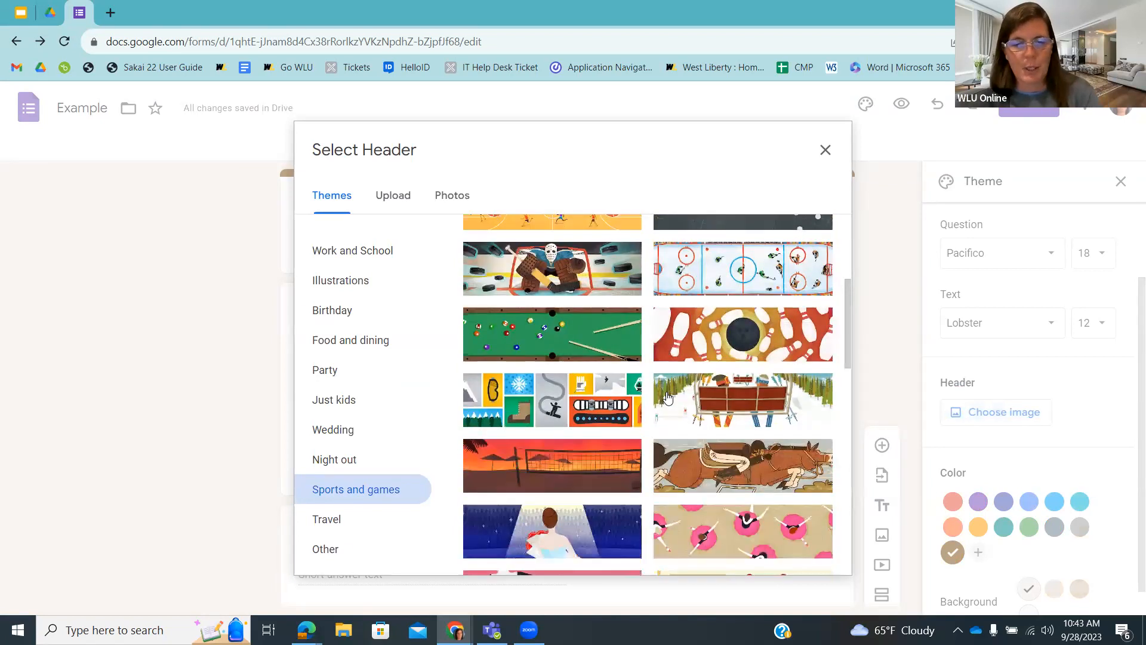
scroll(667, 391, up, 13)
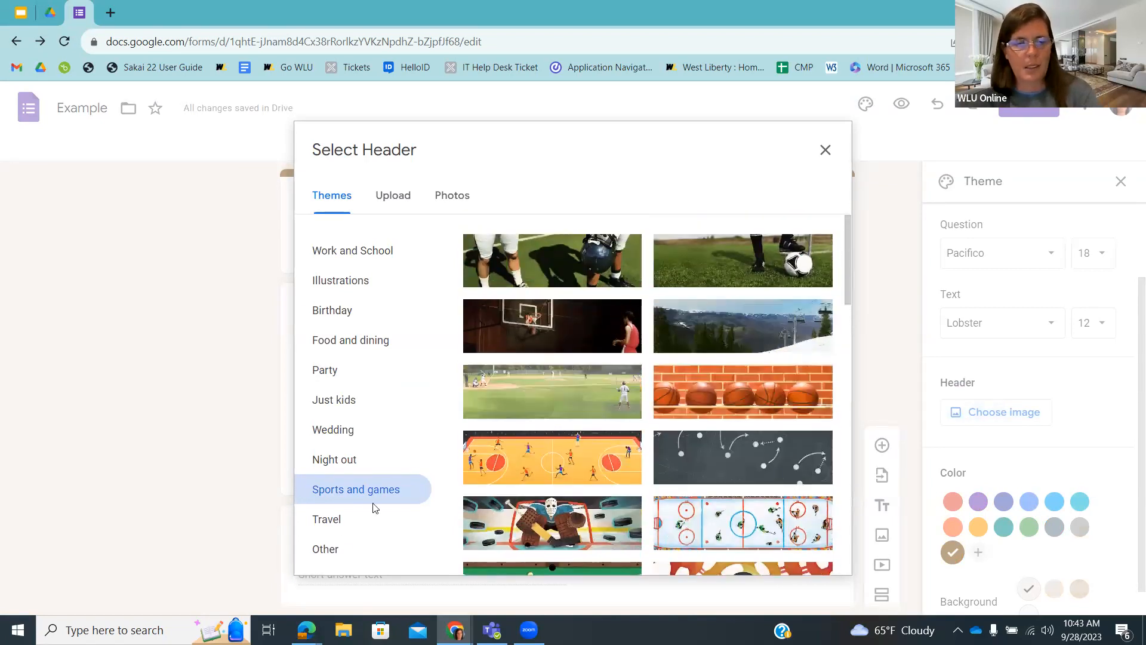
Step: Look through the Other header images and insert the photo of white flowers with a butterfly as the form header
click(339, 548)
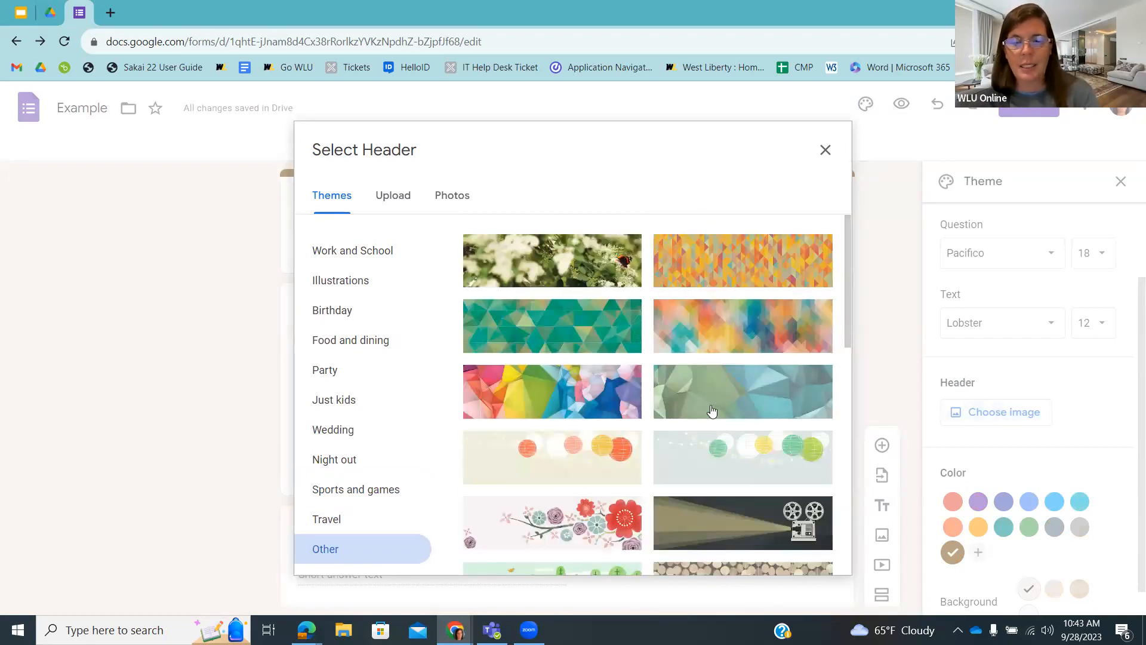
scroll(711, 410, down, 4)
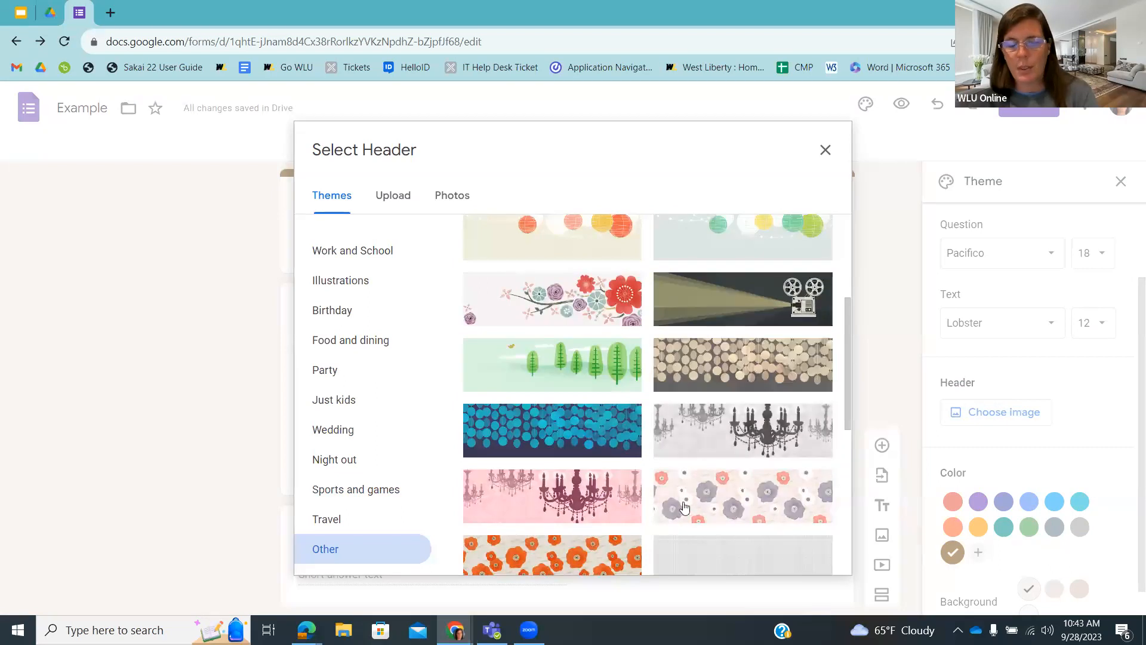
scroll(671, 503, up, 4)
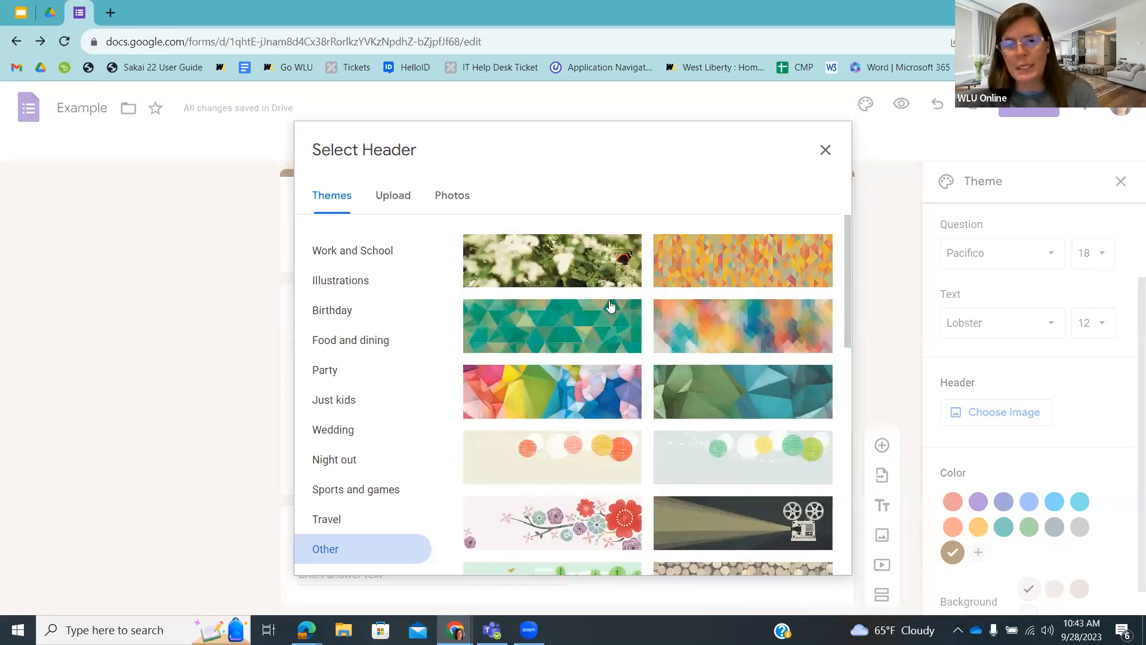
click(597, 265)
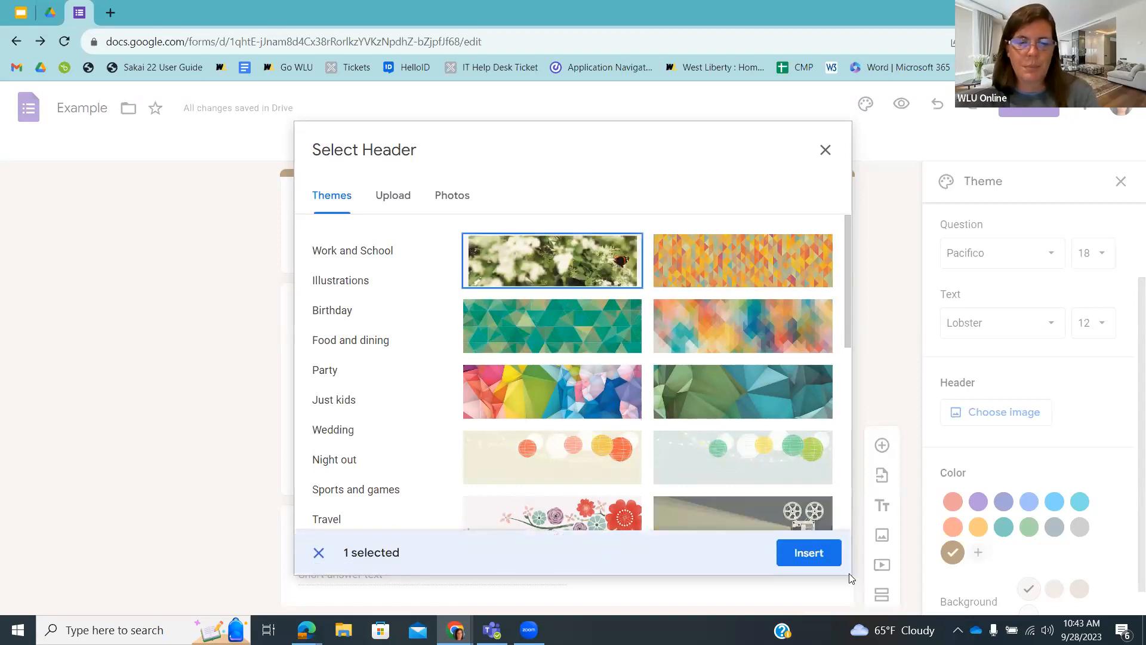
click(826, 552)
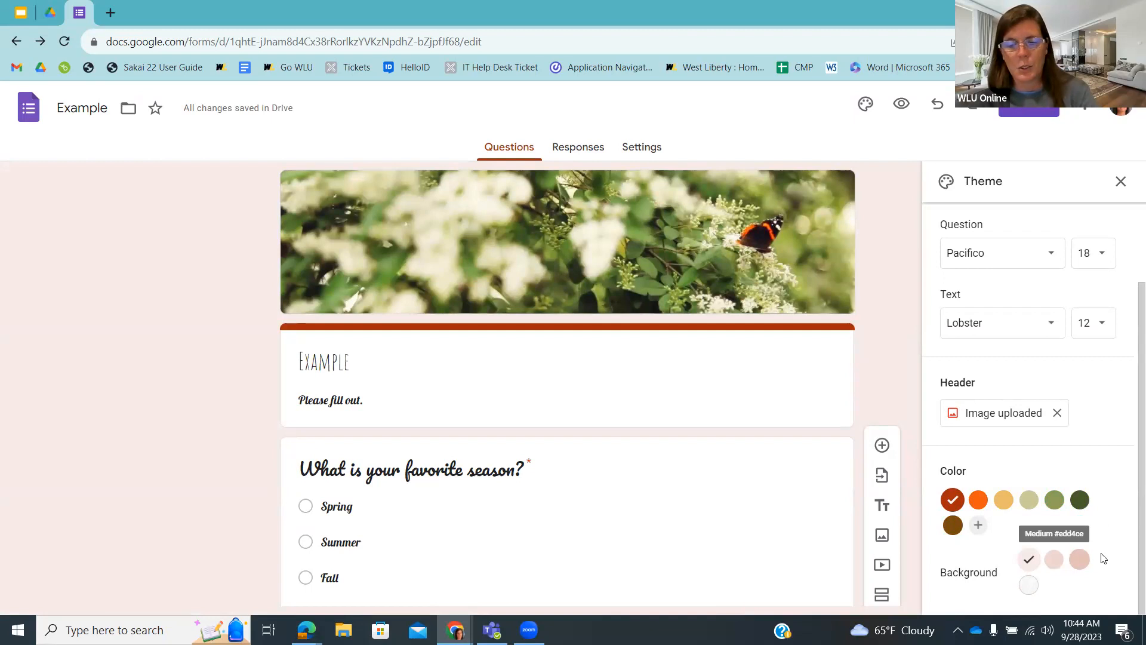
Step: Try the dark green and orange theme colors, and return the theme color to dark red
click(1085, 501)
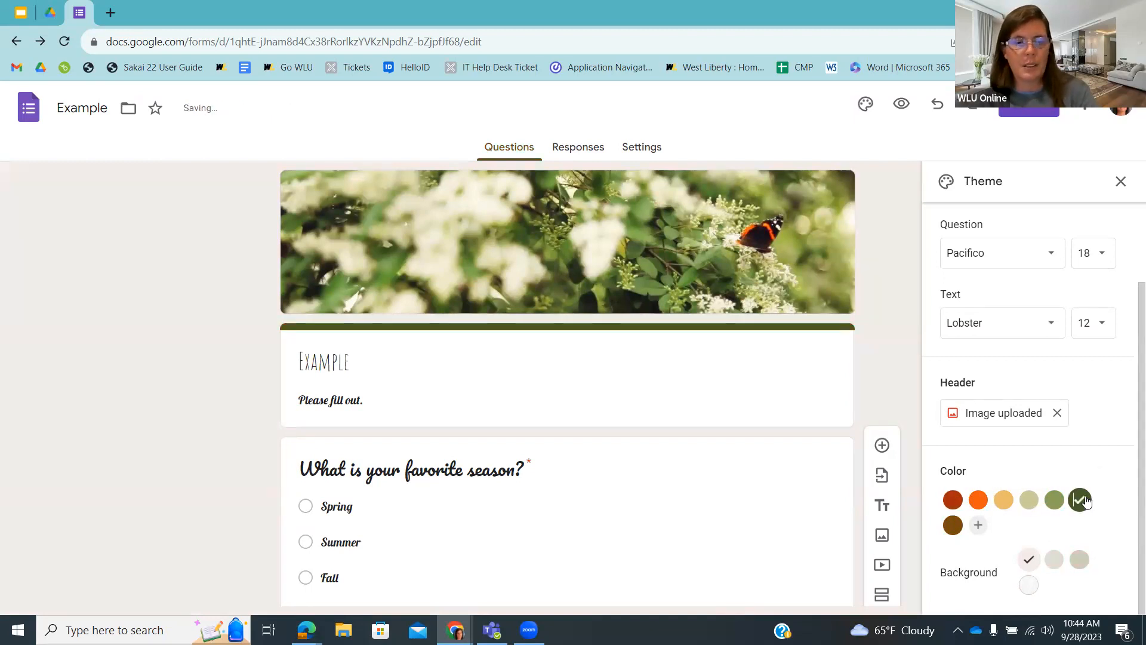
click(980, 505)
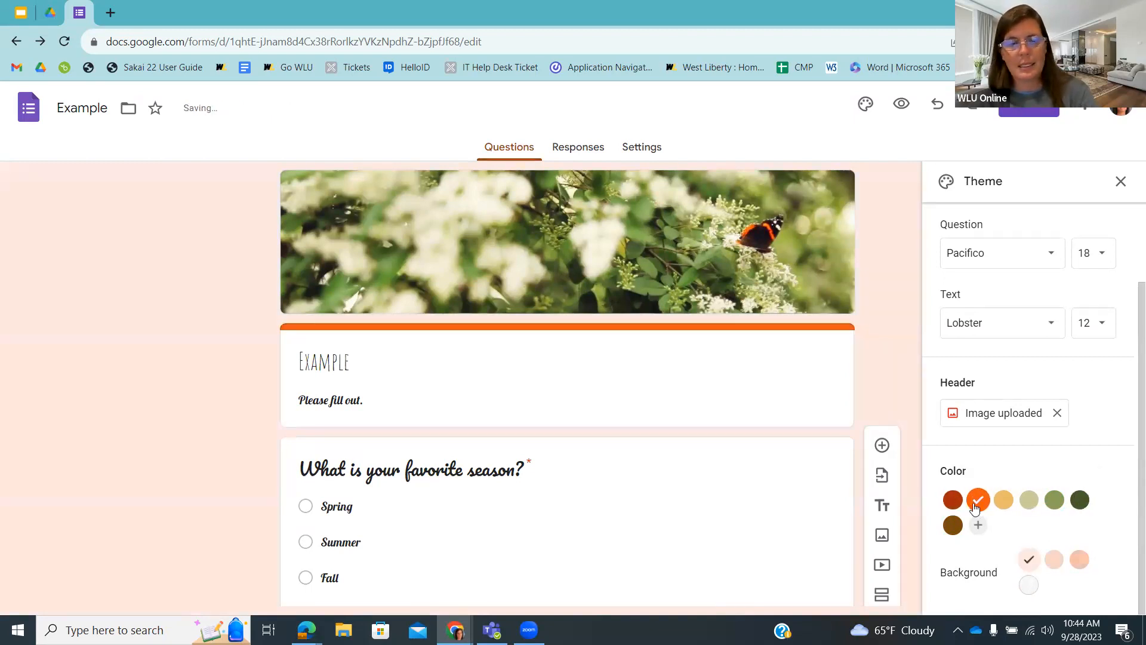
click(959, 506)
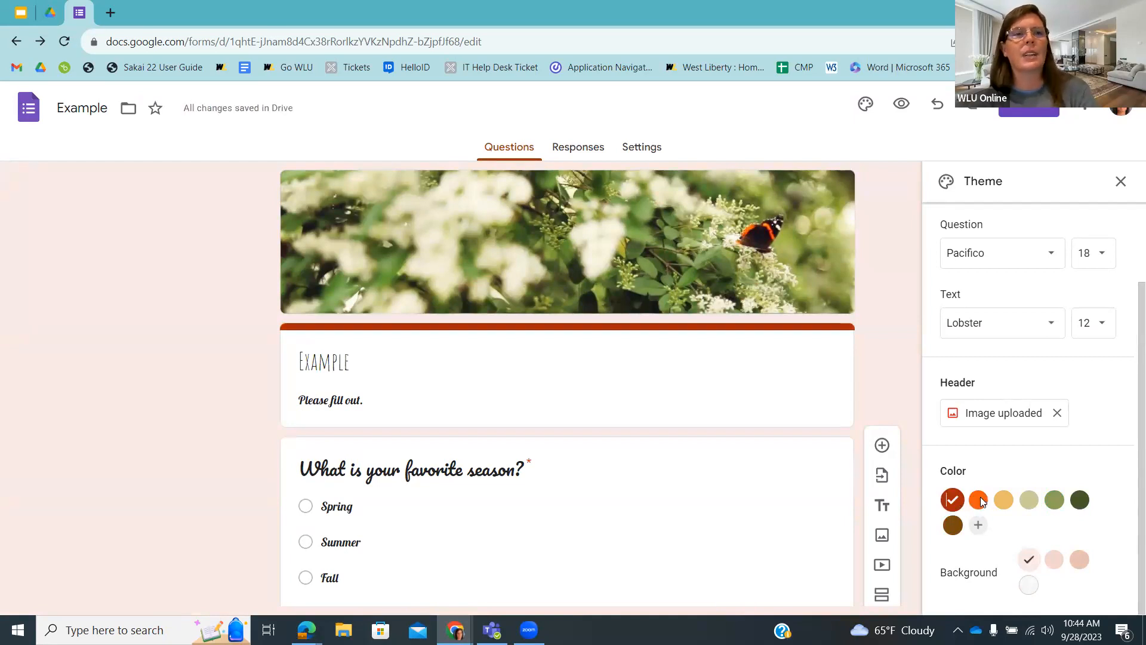
Step: Try the dark pink background shade, and set the form background to light gray
click(1080, 562)
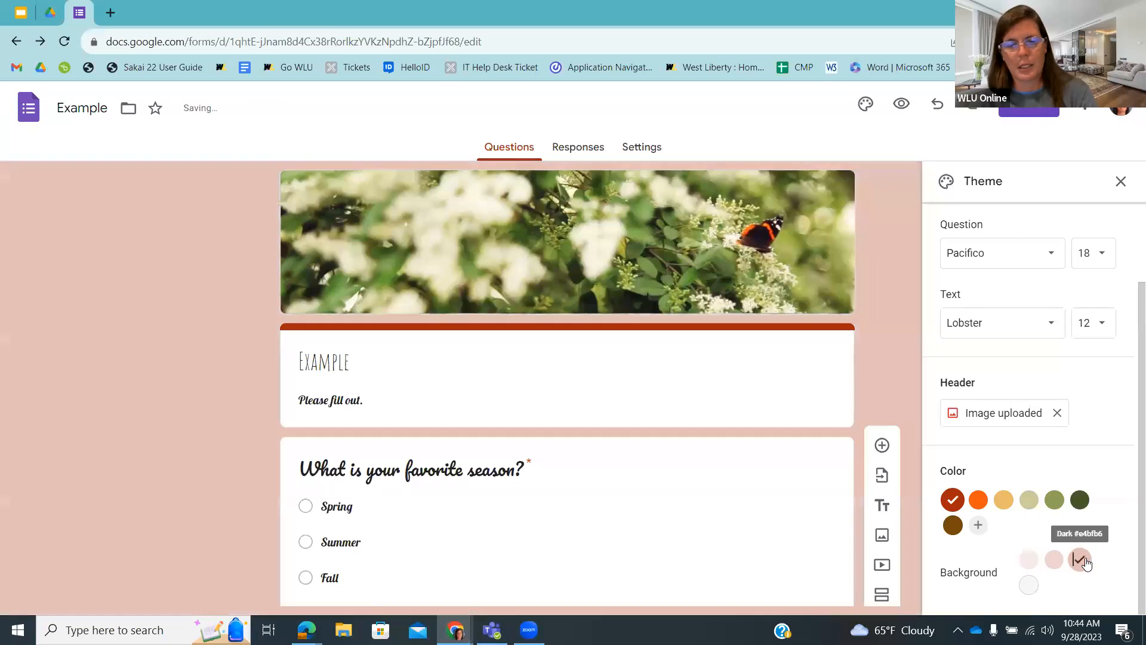
click(1029, 585)
scroll(1053, 362, up, 2)
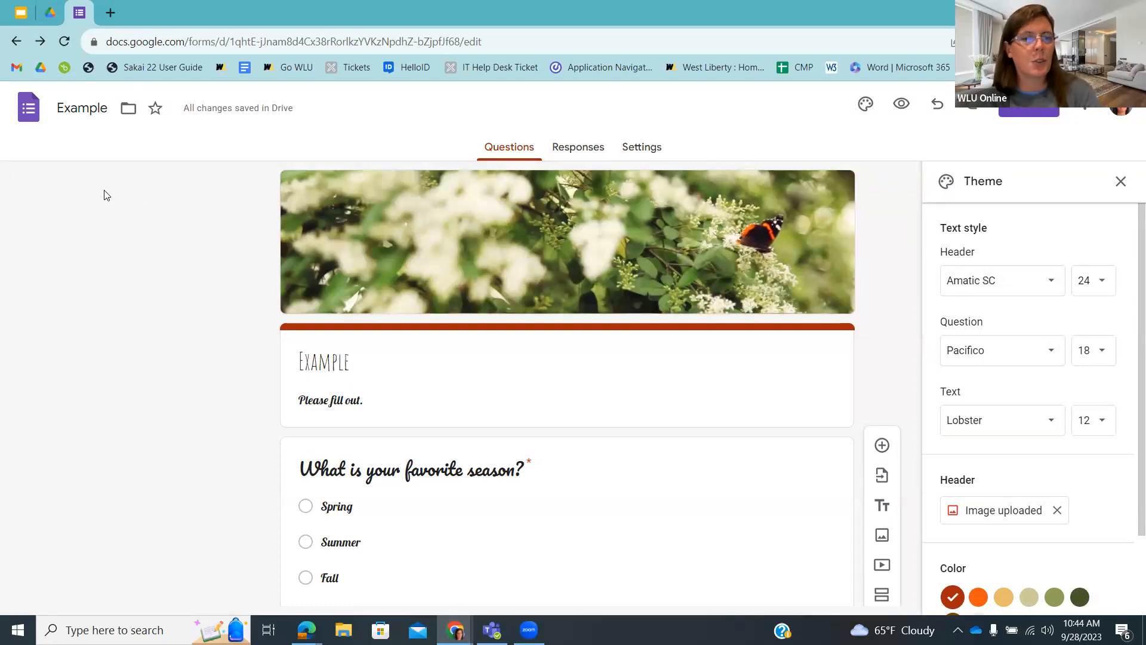
Step: Switch to the Google Slides presentation and advance to the "Now it's your turn!" slide
click(21, 13)
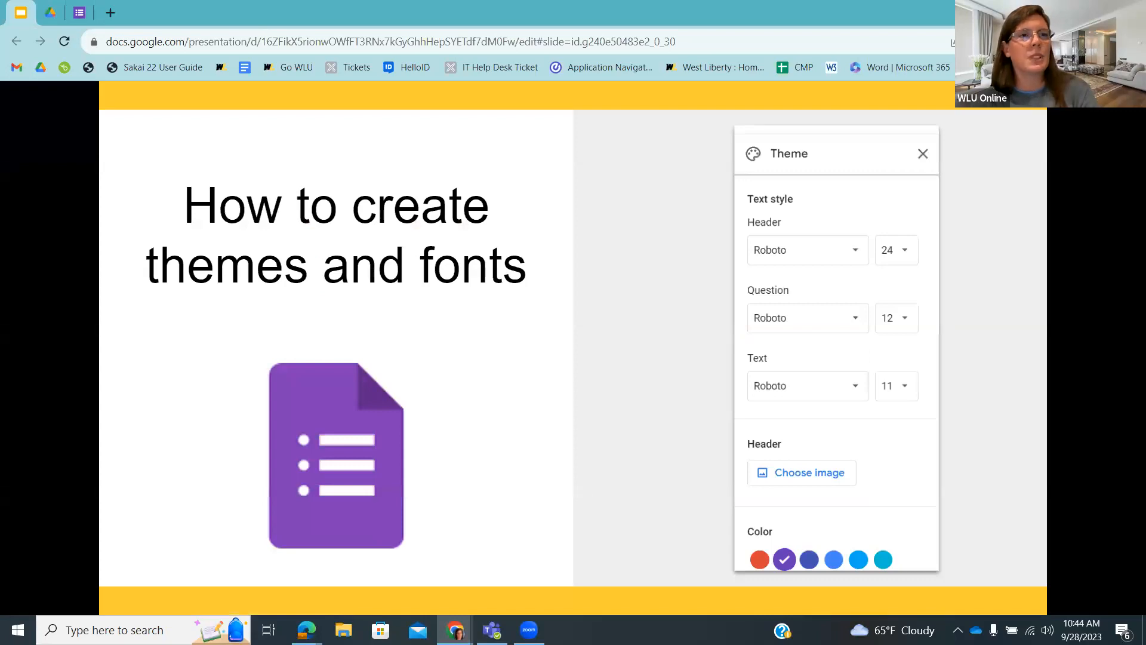
key(Right)
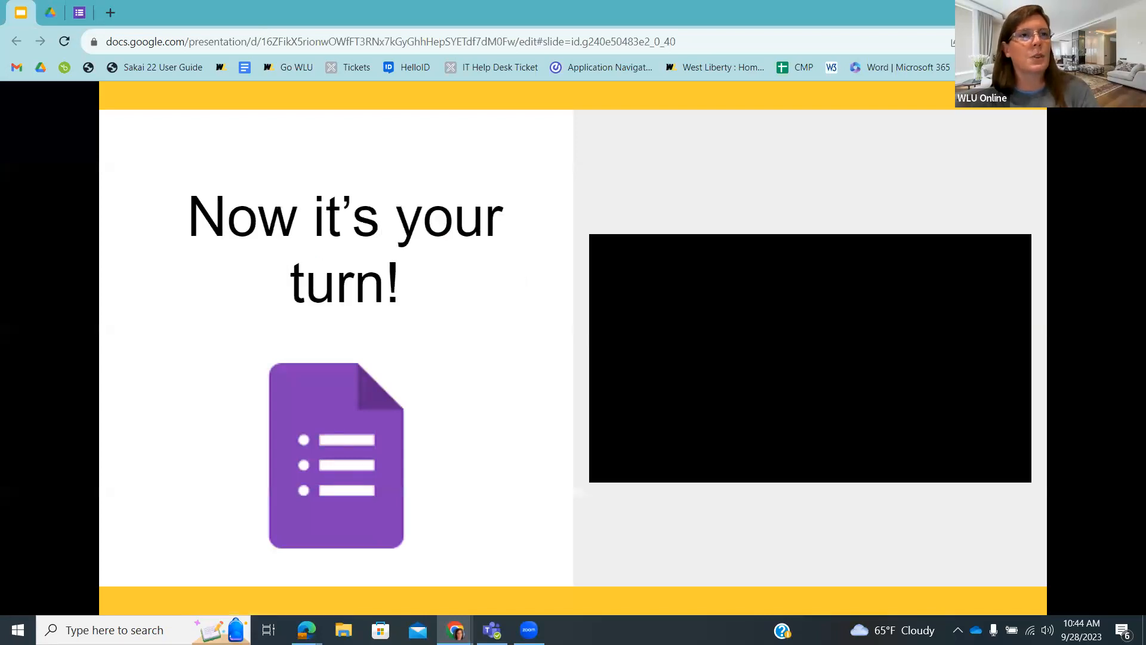
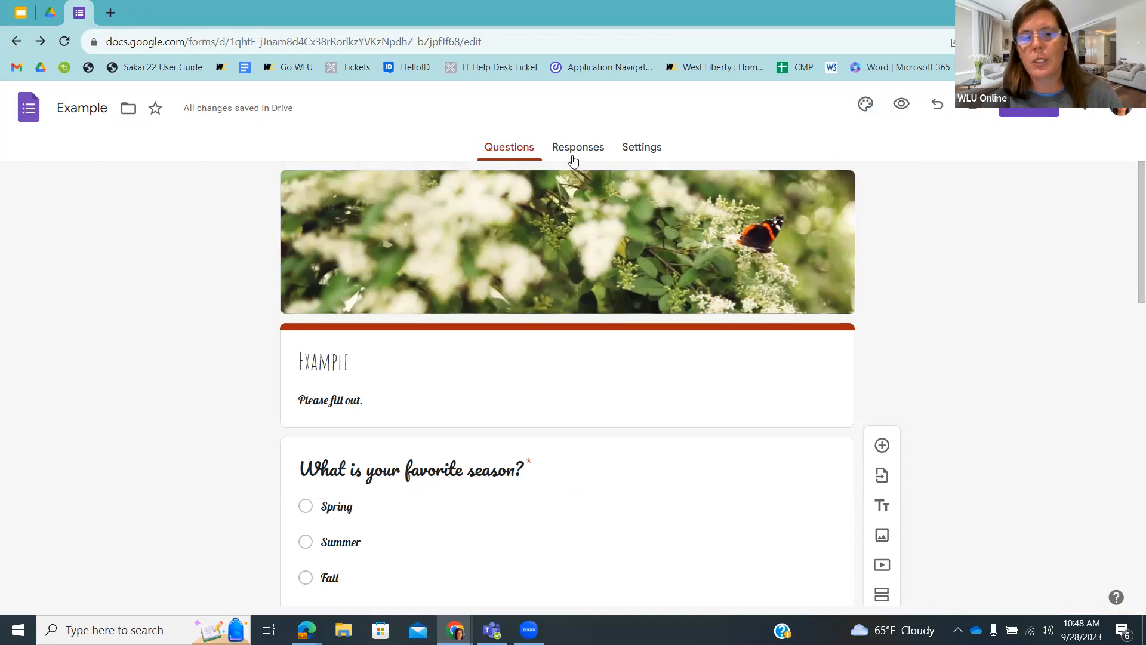
Step: Open the form's settings and examine the Responses options, including the choices for collecting email addresses
click(640, 150)
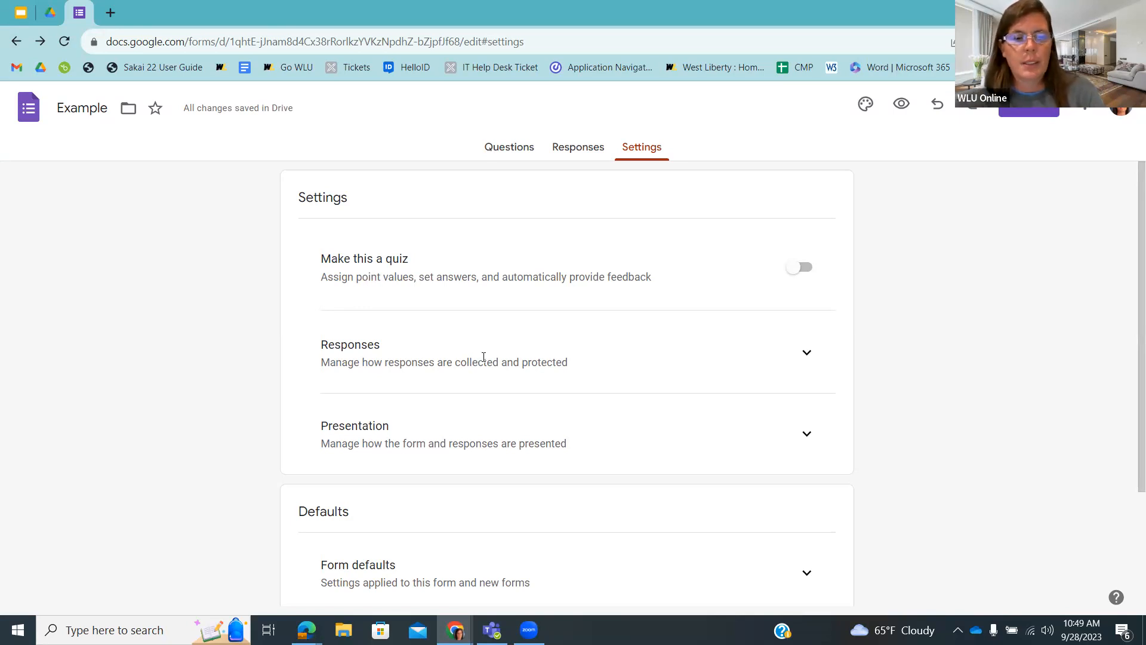
click(807, 354)
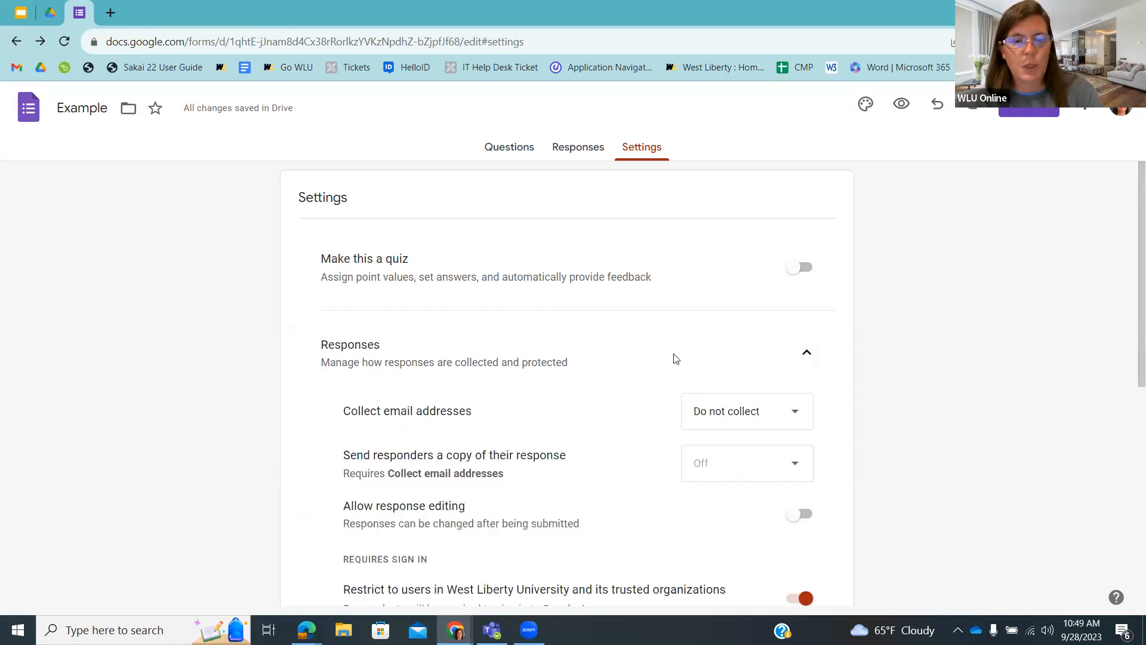
click(805, 354)
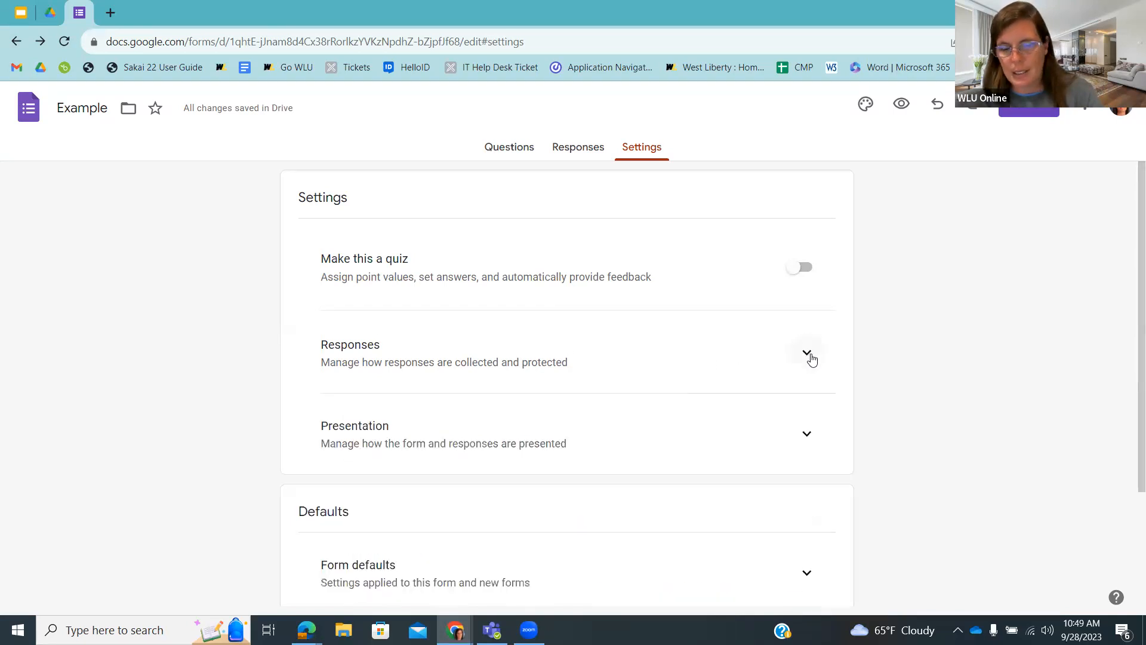
click(807, 354)
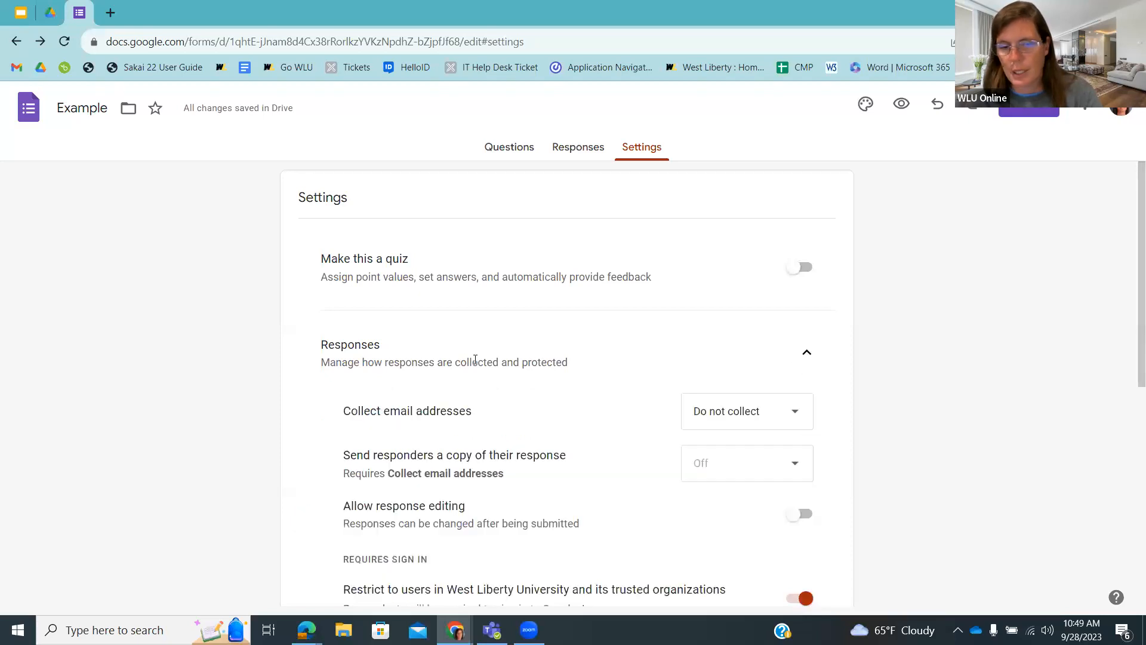
scroll(286, 318, down, 3)
scroll(285, 319, up, 1)
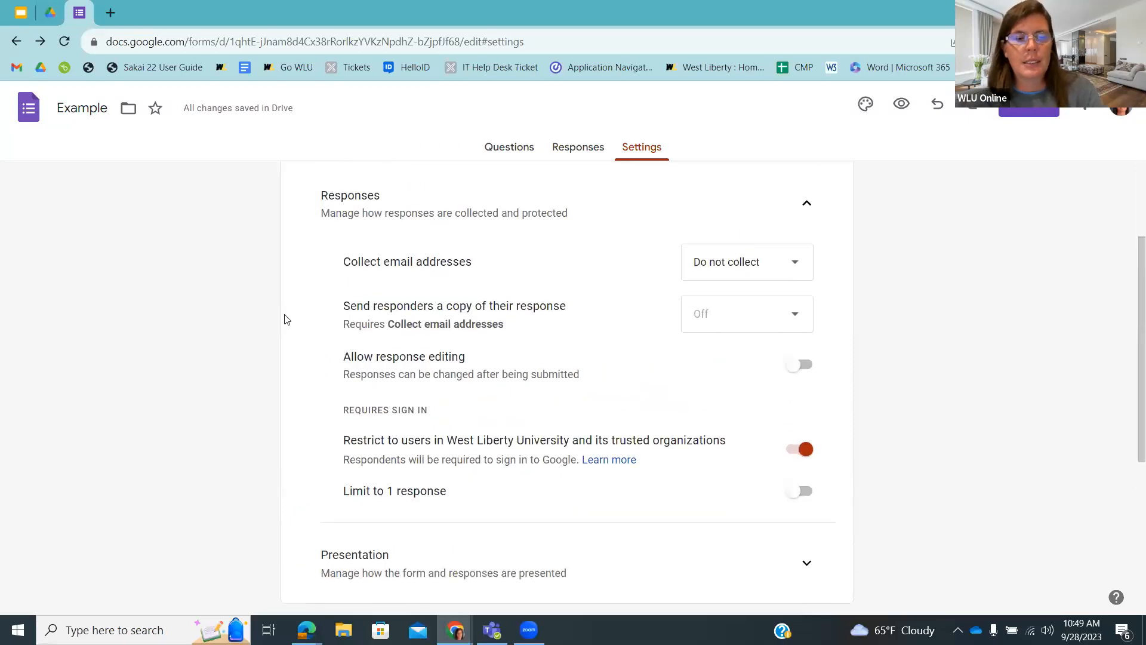
click(796, 265)
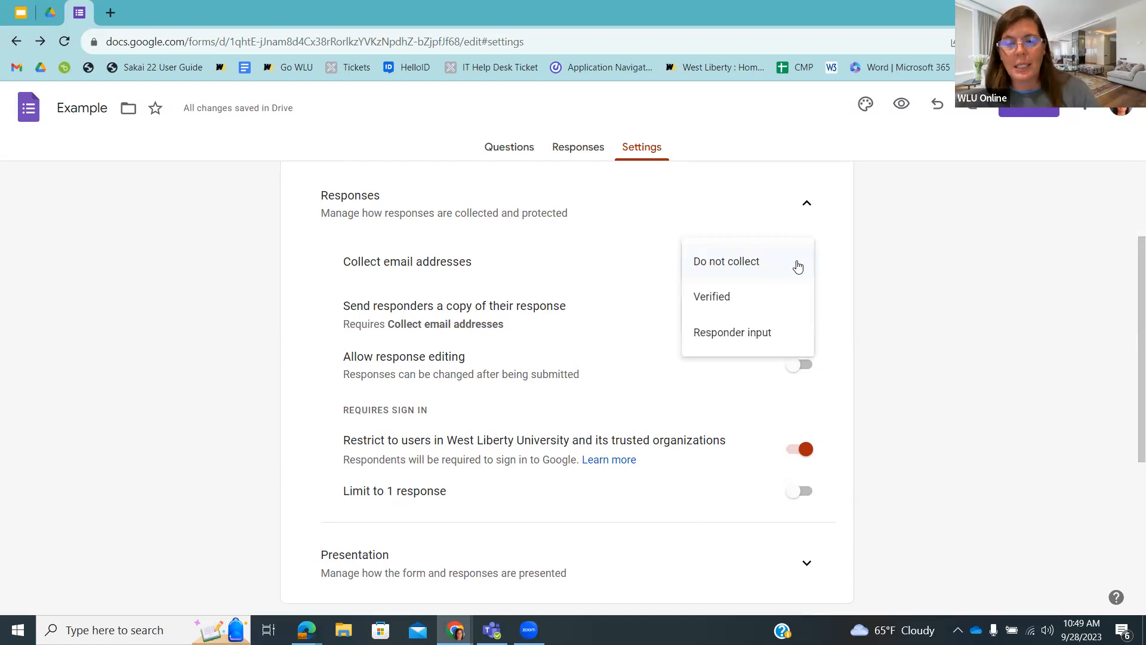
click(836, 258)
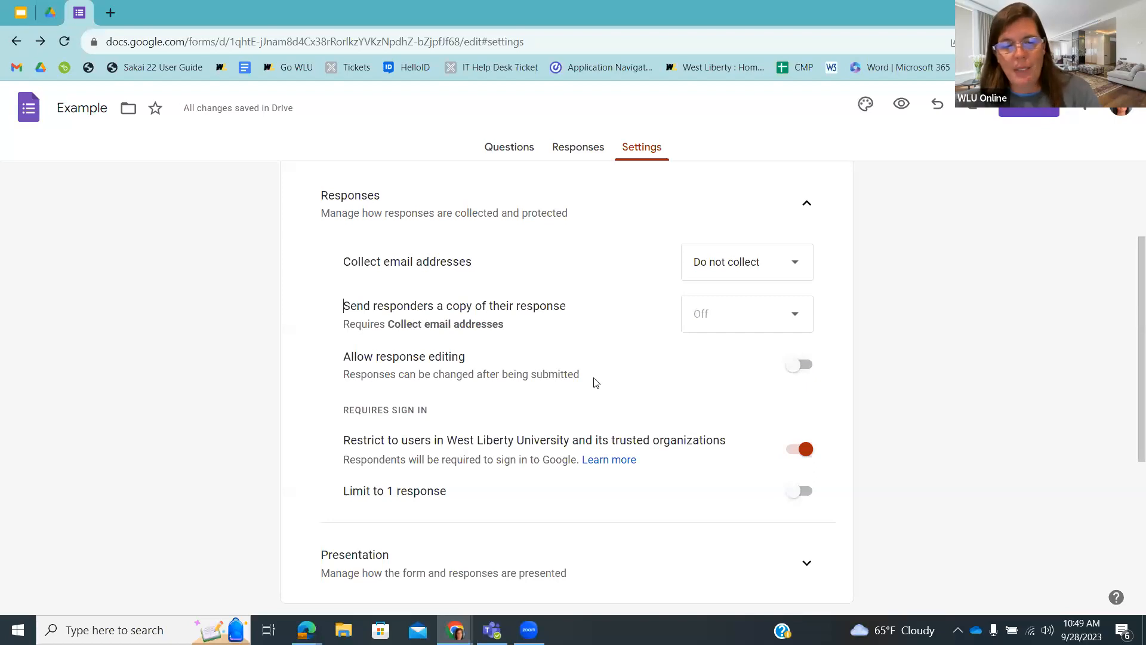
Step: Turn on the limit to 1 response and turn it back off
scroll(376, 401, down, 2)
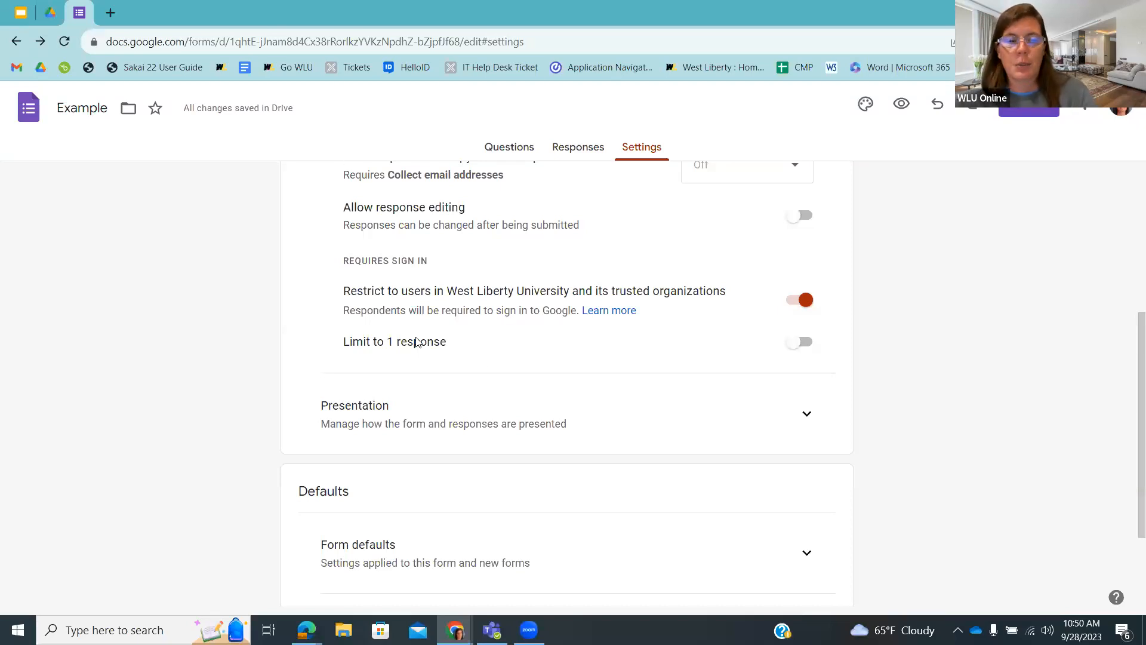
click(802, 345)
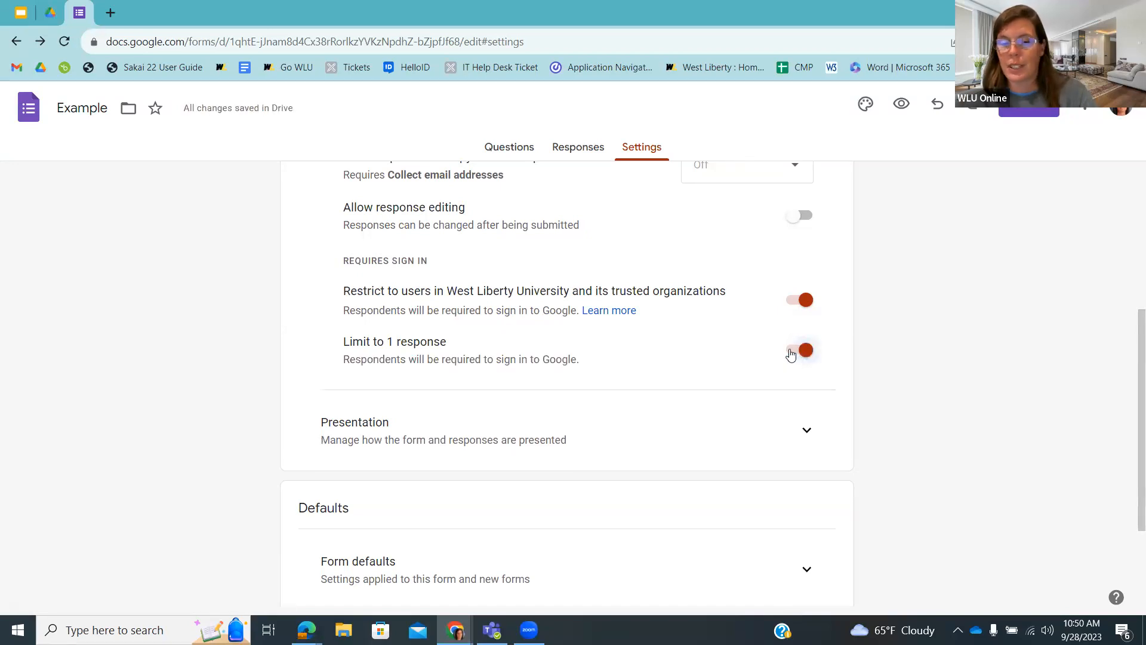
click(790, 354)
Step: Expand the Presentation settings, draft the confirmation message "Thank you for your response. Please fill out your paystub", and discard the draft
click(807, 418)
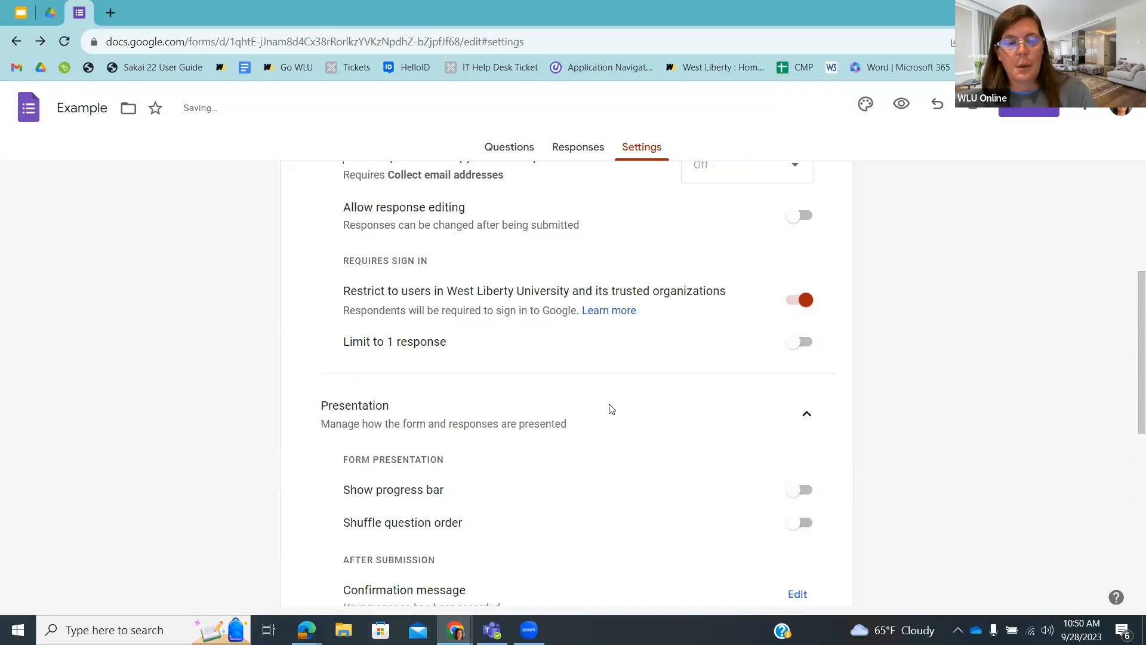
scroll(643, 396, down, 3)
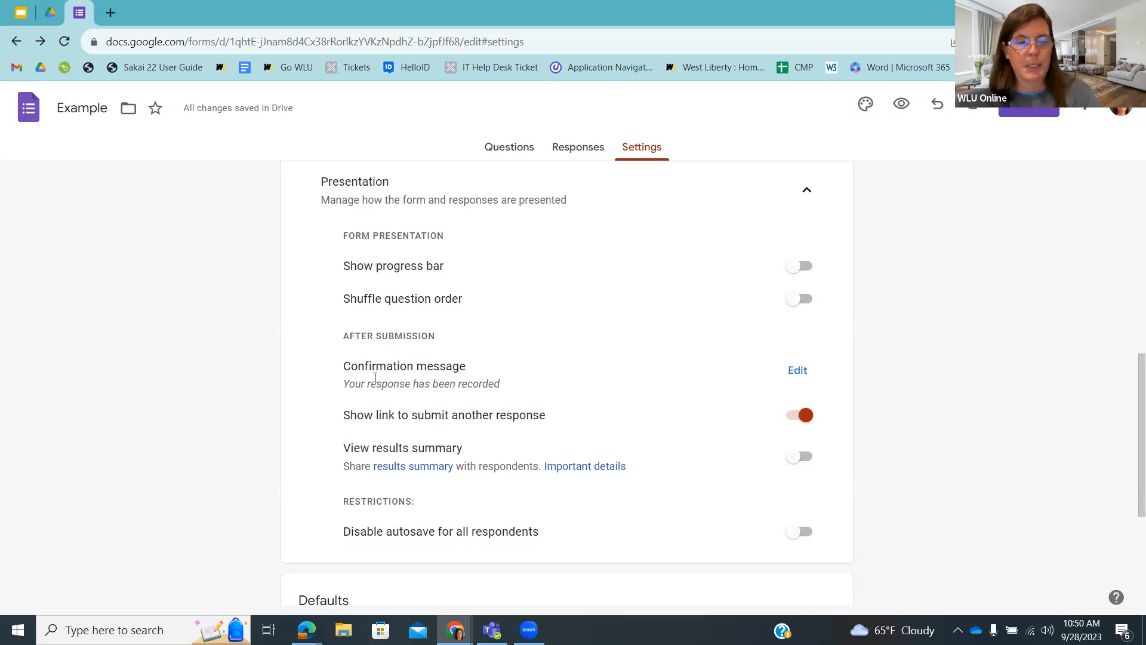
click(798, 370)
click(550, 378)
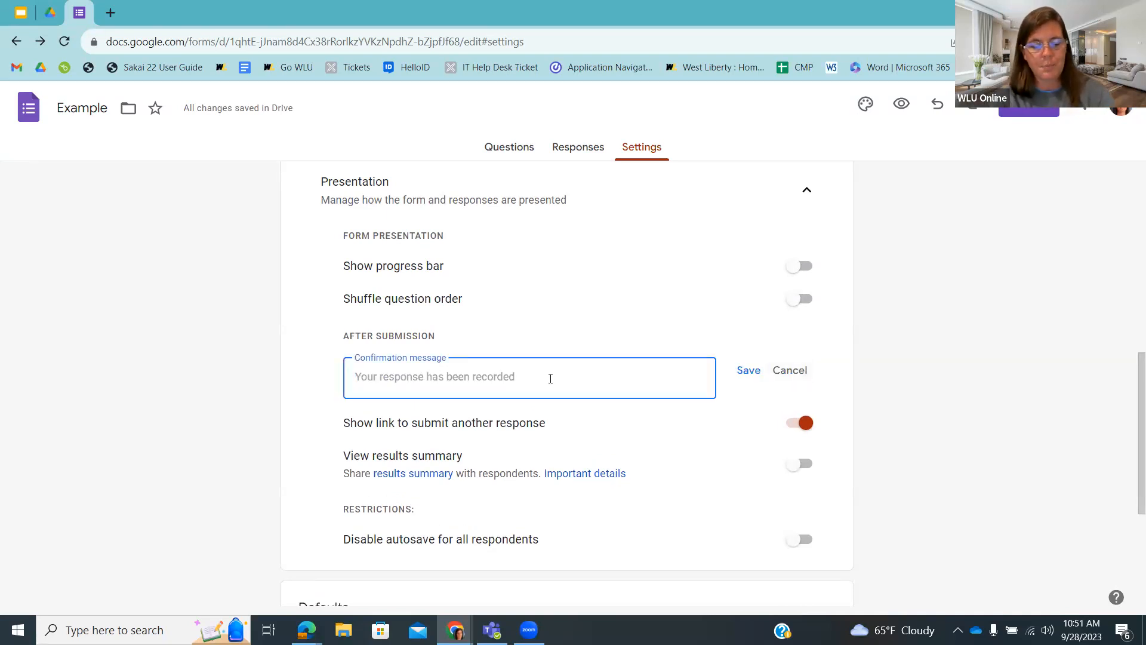
text(Thank you fgor)
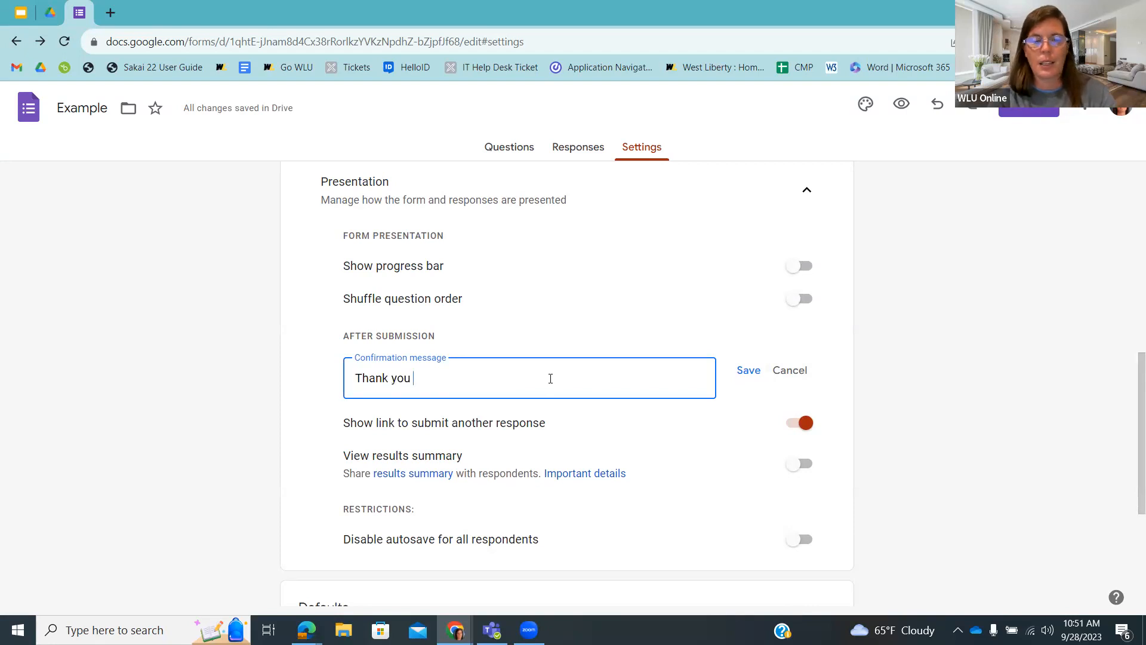
key(BackSpace)
key(BackSpace)
key(BackSpace)
key(BackSpace)
text(or your )
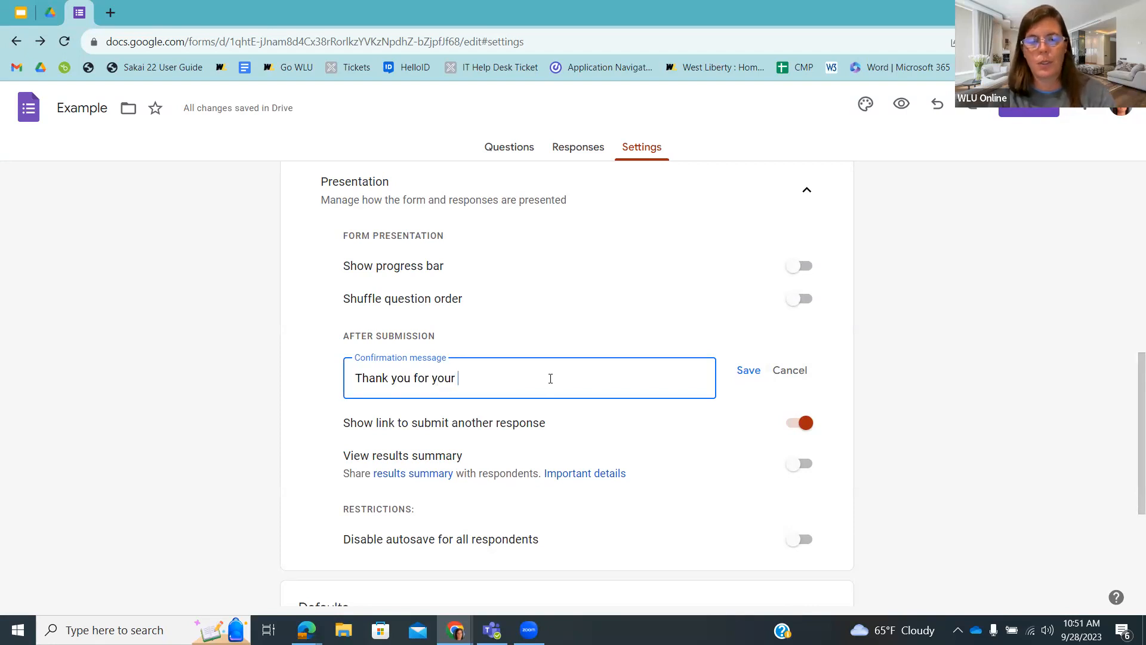
text(response.  )
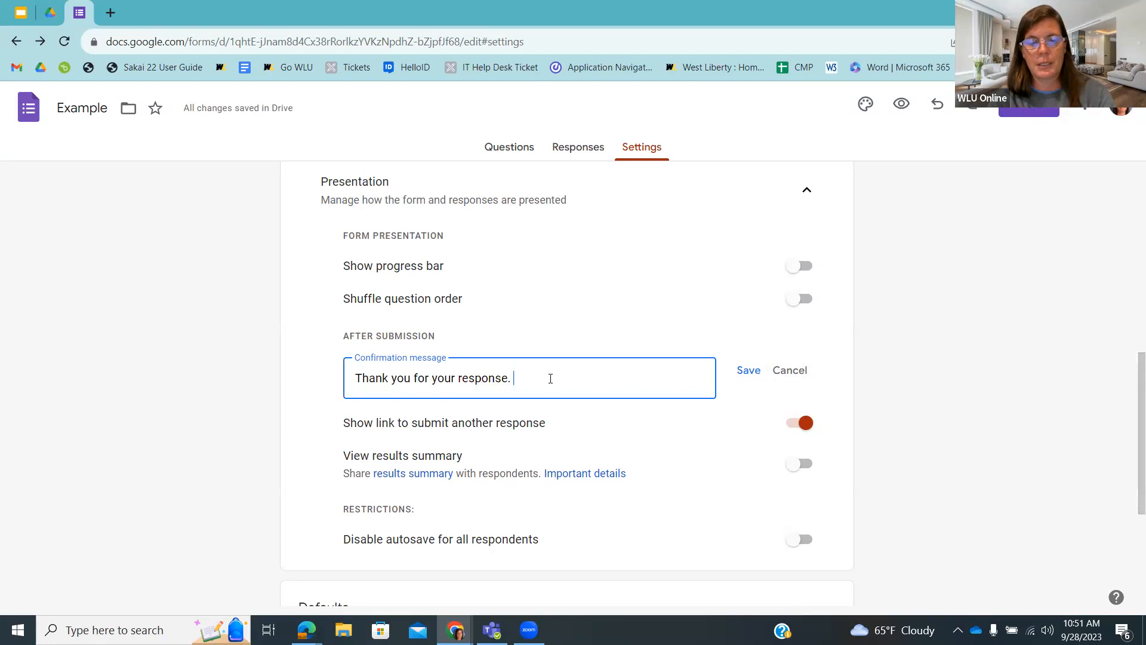
text(Please fil)
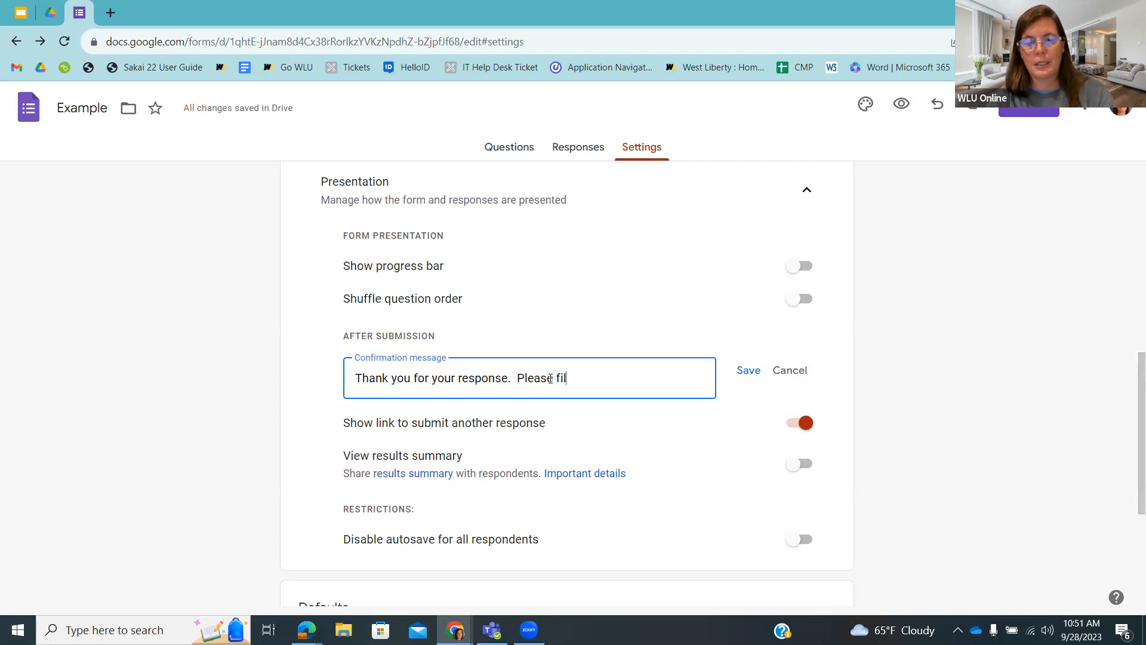
text(l out your paystub)
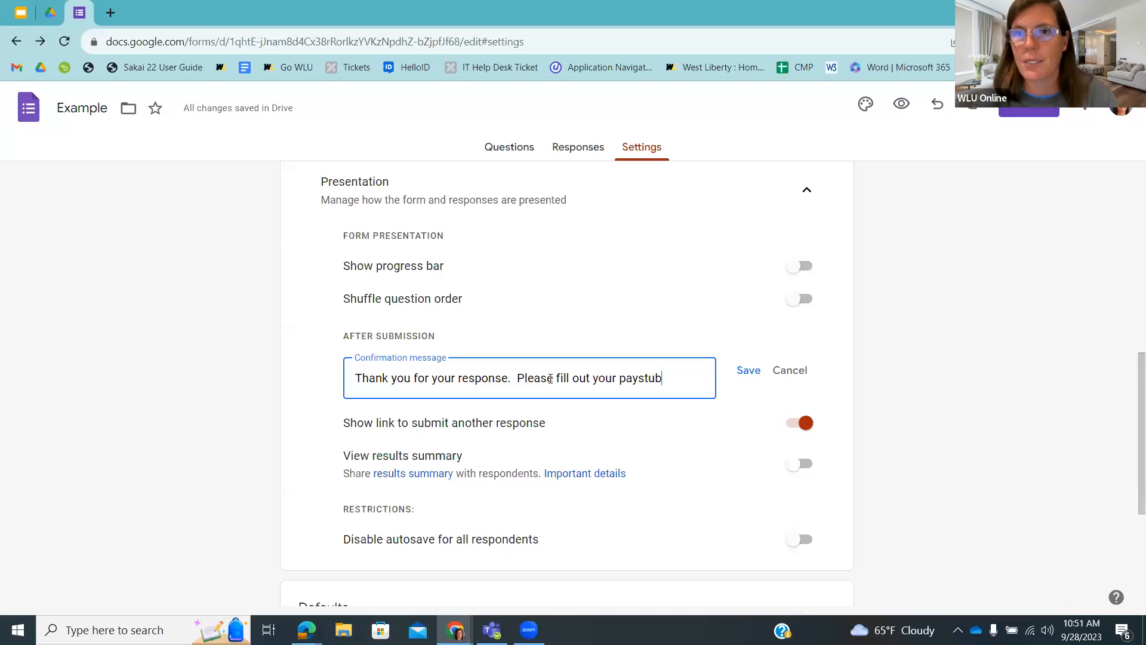
click(789, 371)
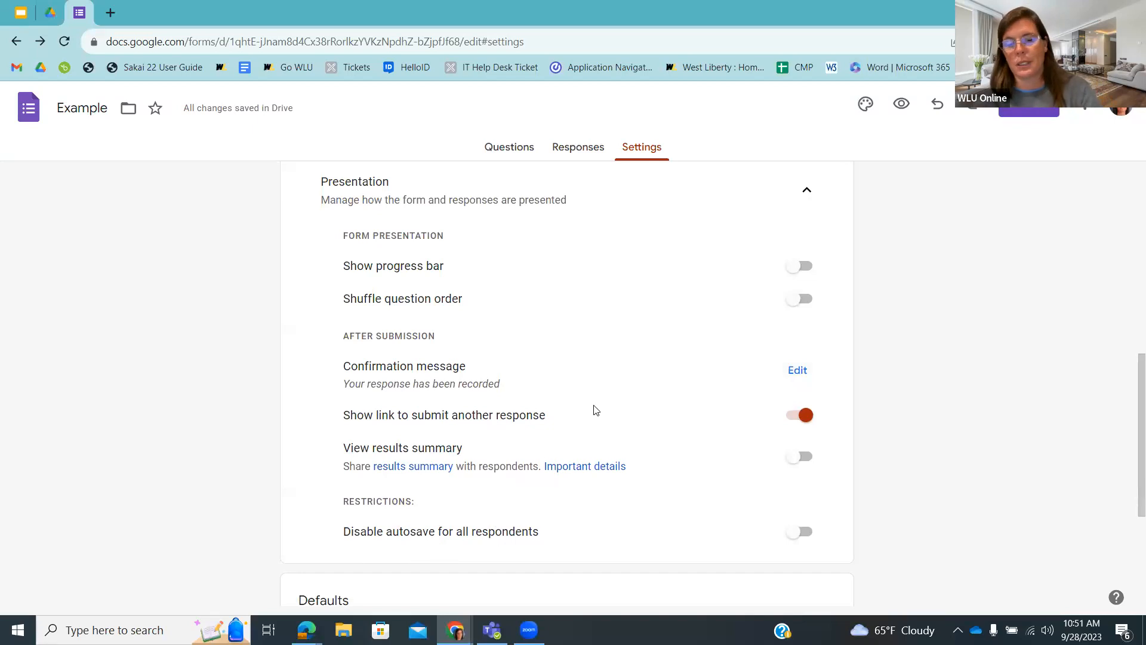
Step: Examine the form defaults and question defaults, including the choices for collecting email addresses by default
scroll(594, 410, down, 3)
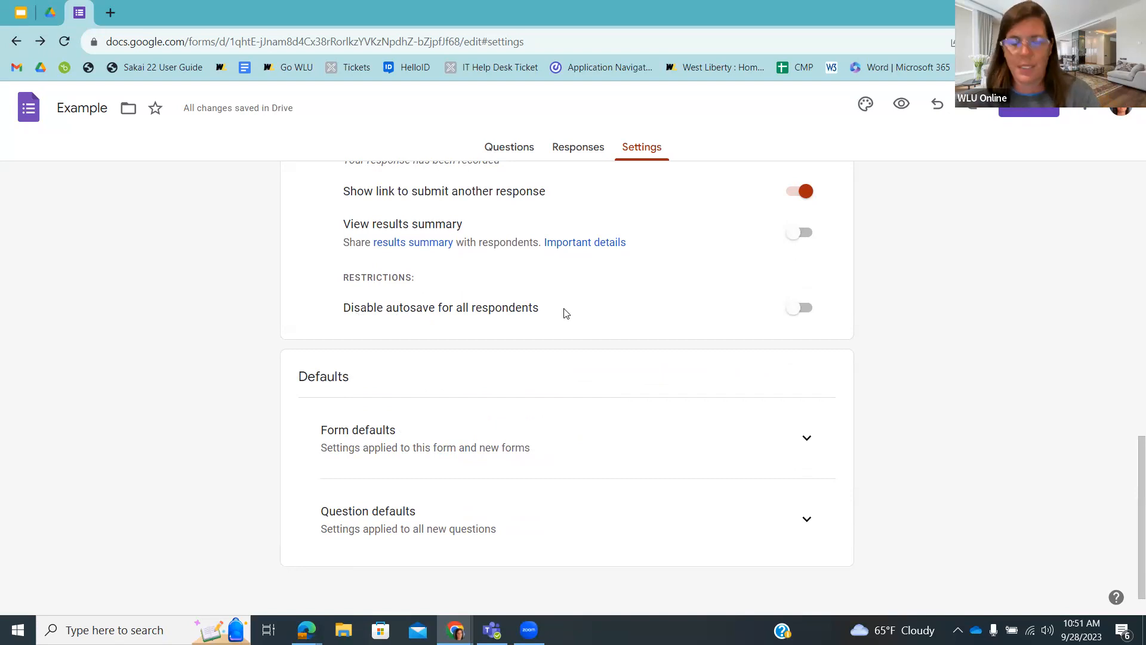
click(806, 438)
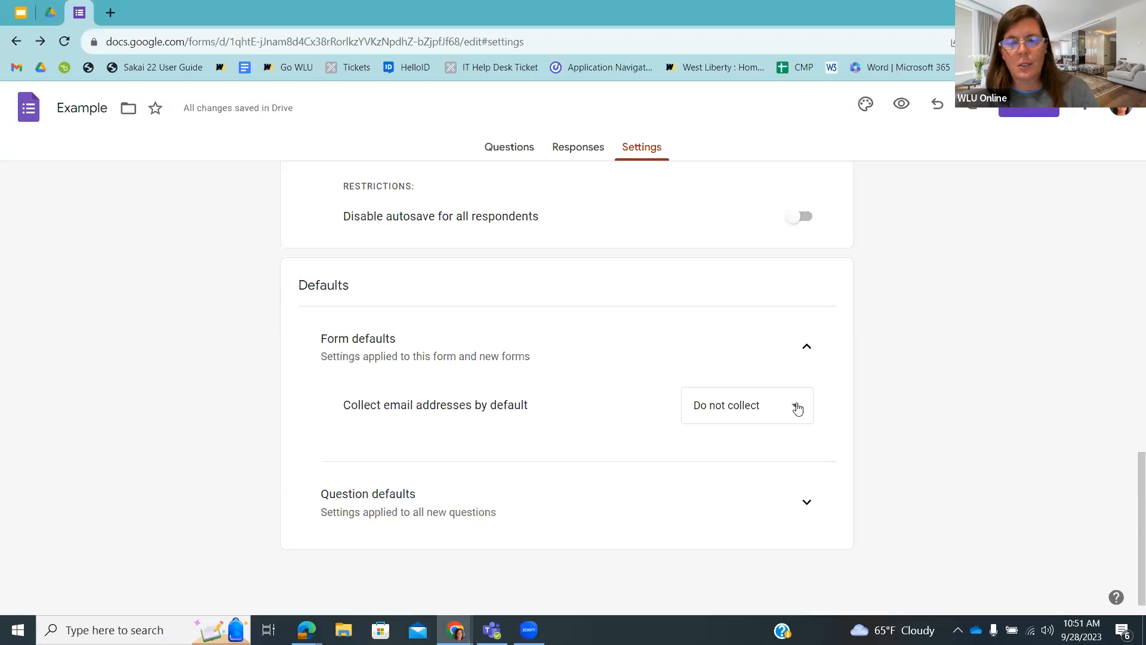
click(796, 407)
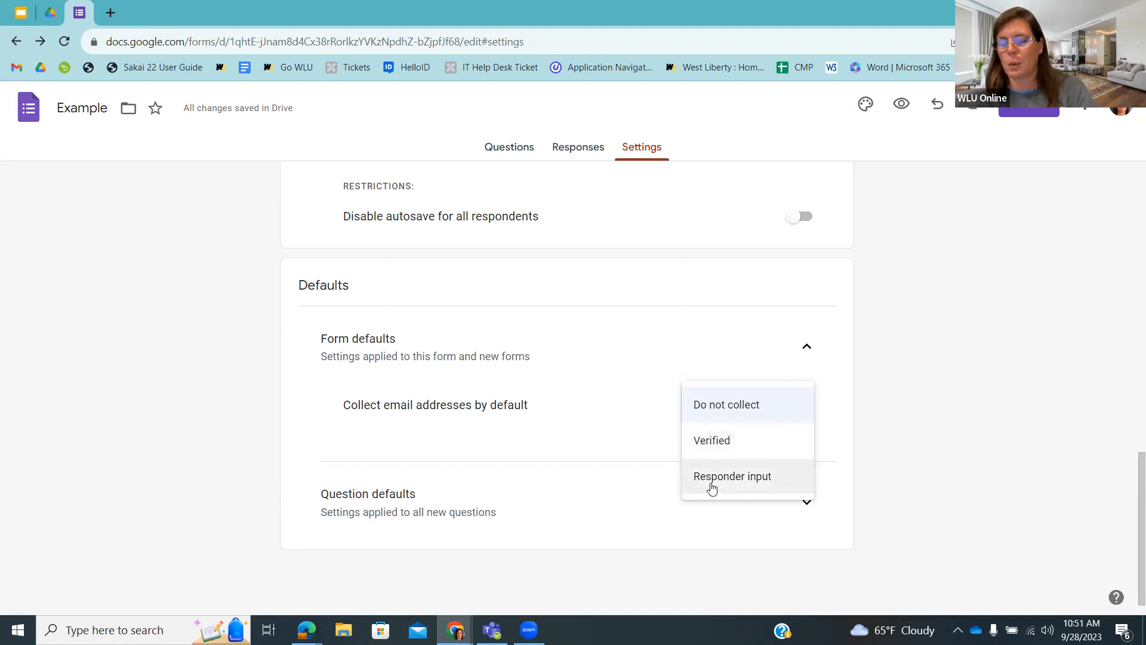
click(637, 419)
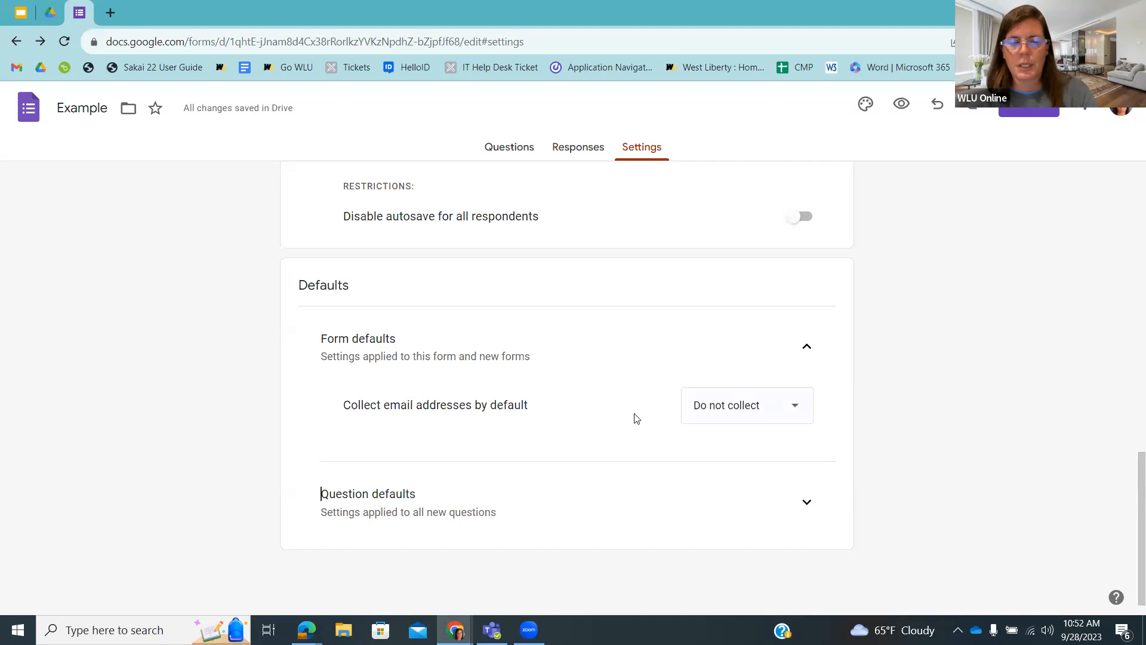
click(815, 507)
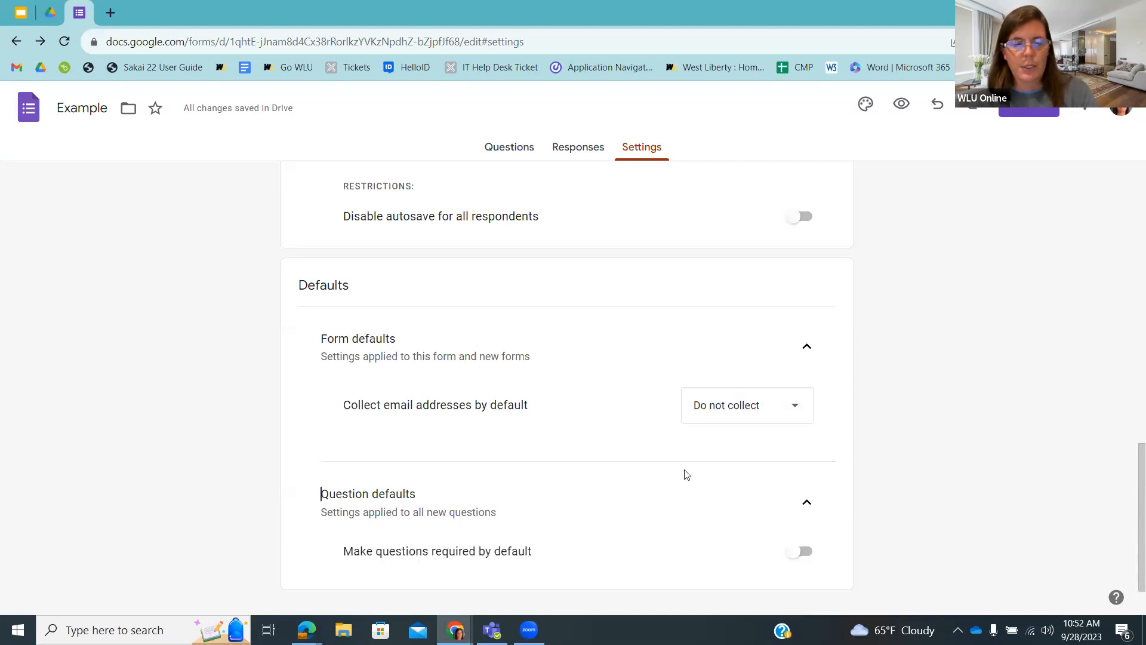
scroll(555, 463, down, 1)
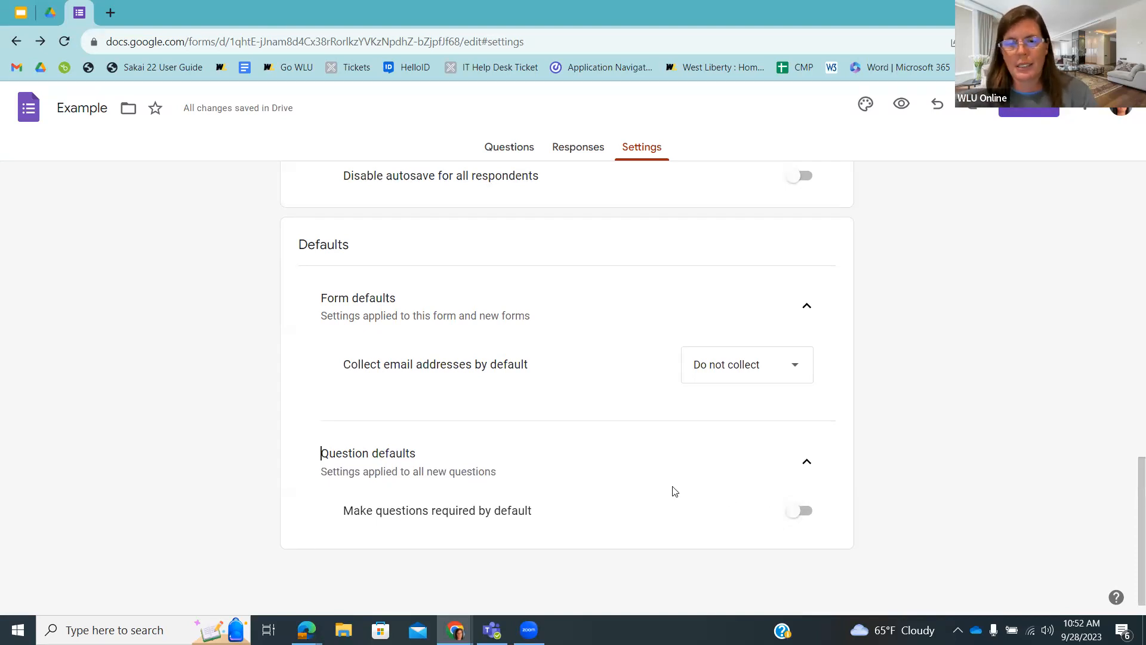
Step: Set the form's email address collection under Responses to Verified
scroll(674, 490, up, 5)
scroll(675, 491, up, 10)
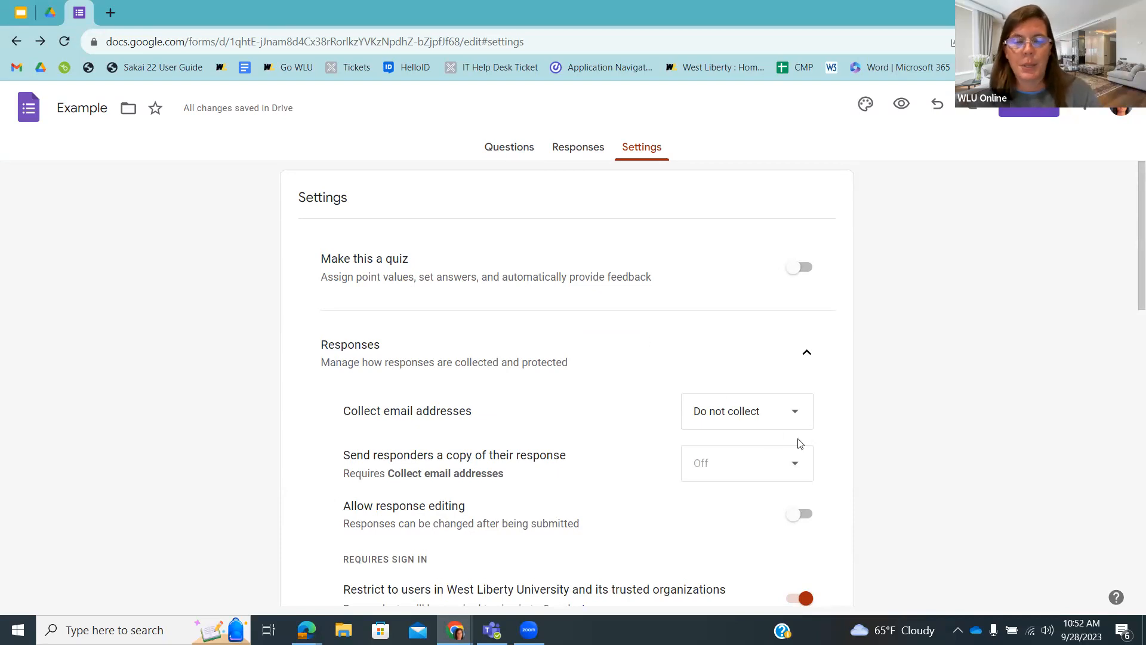
click(794, 417)
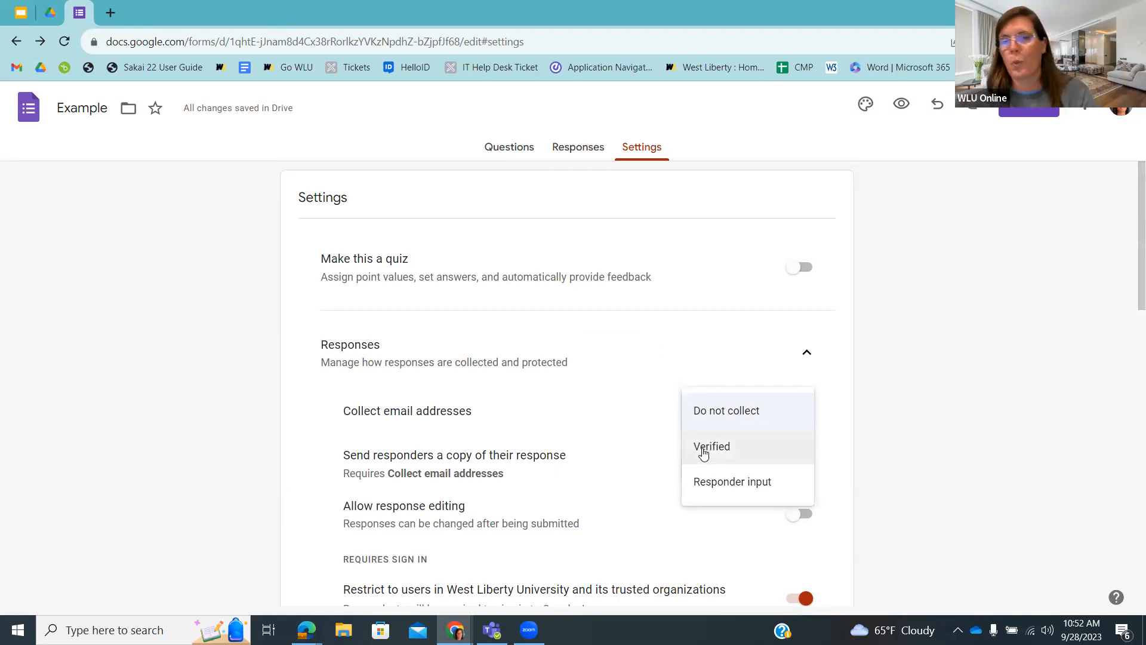
click(703, 454)
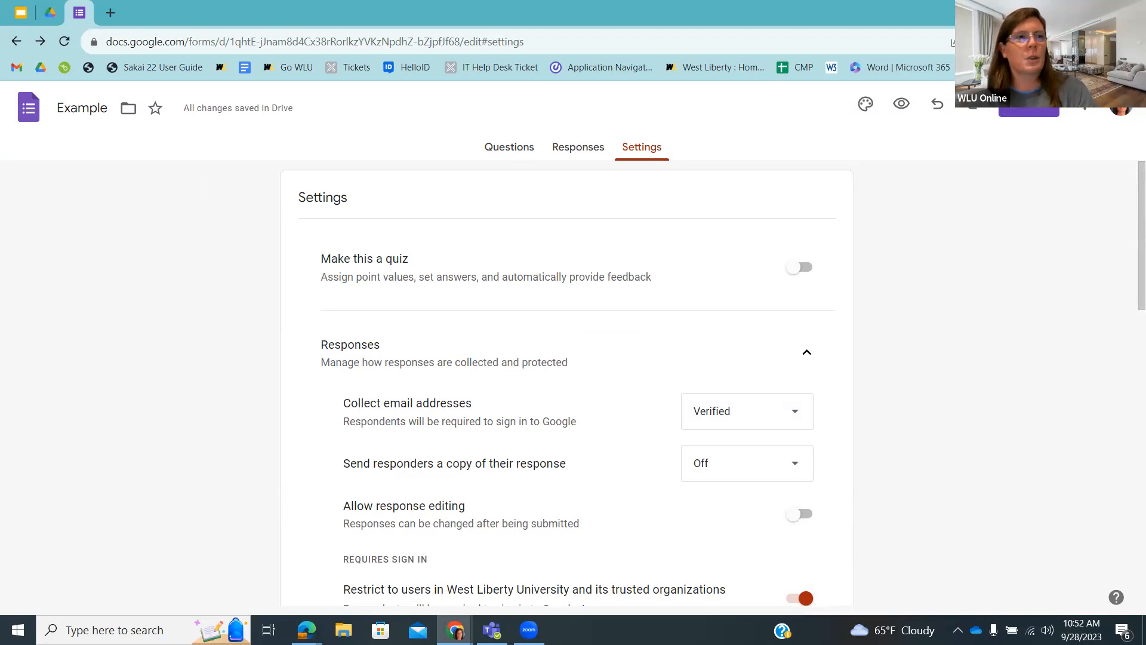
Step: Switch to the Google Slides presentation and advance to the "Let's put it all together" slide
click(24, 13)
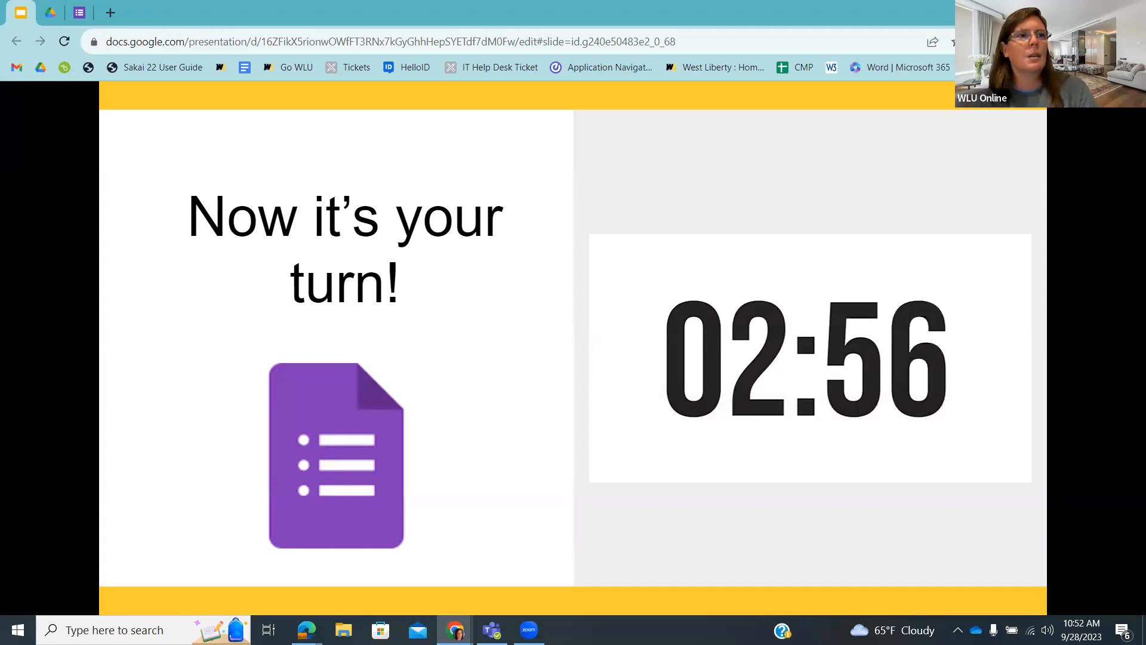
key(Right)
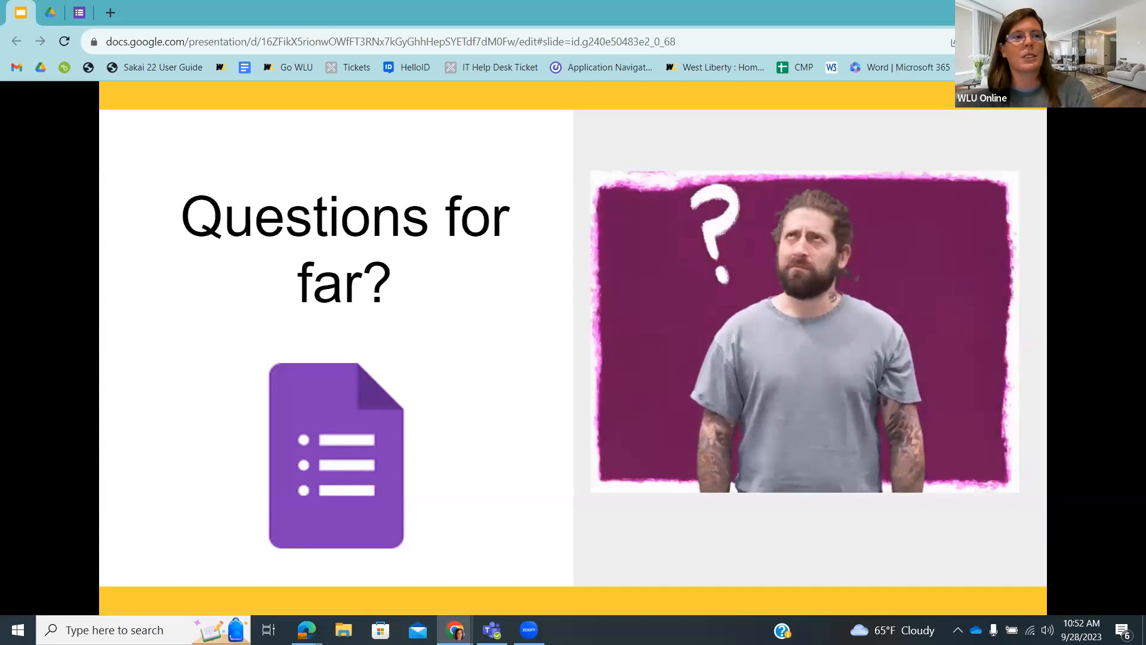
key(Right)
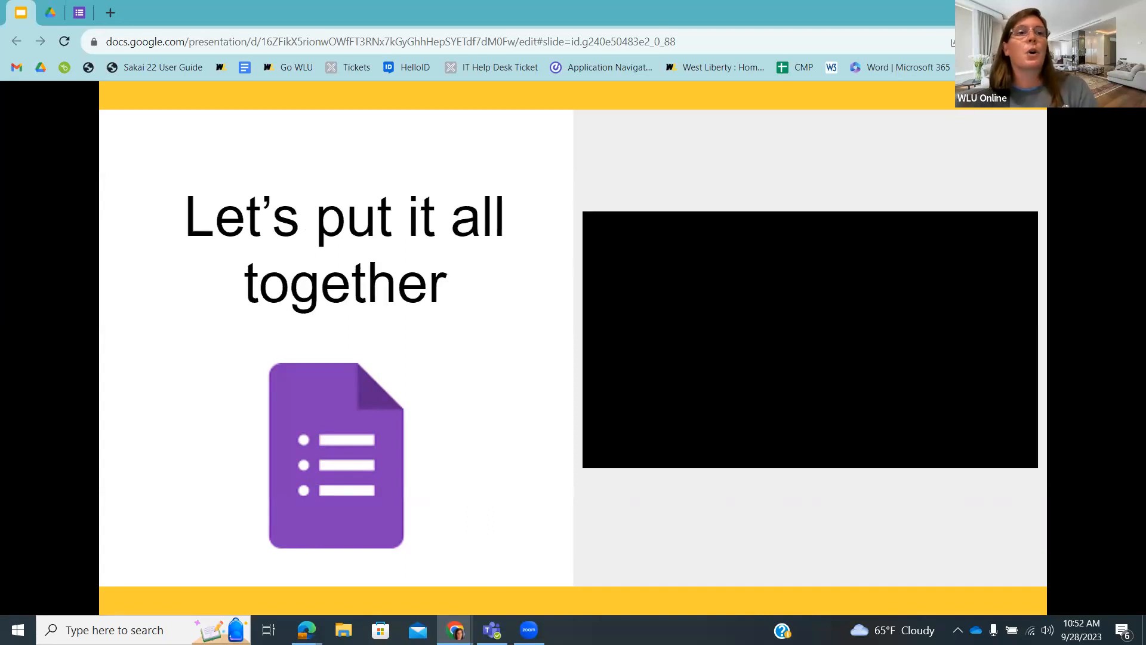